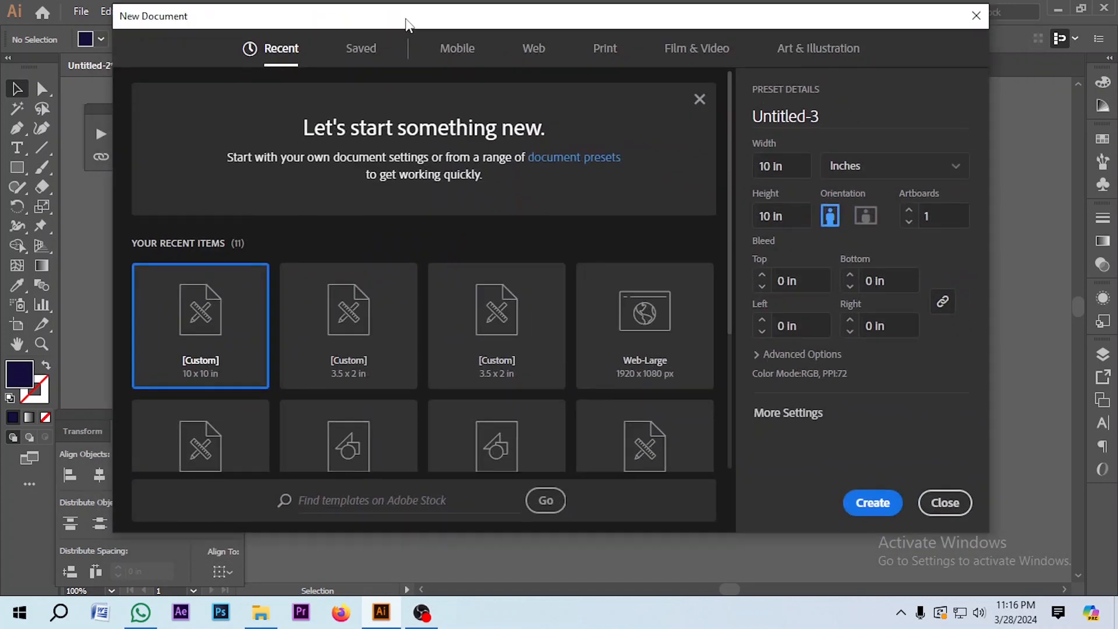
Step: Choose the Print preset in inches with a 3.5 × 2 in size and 2 artboards
drag(619, 24, 586, 33)
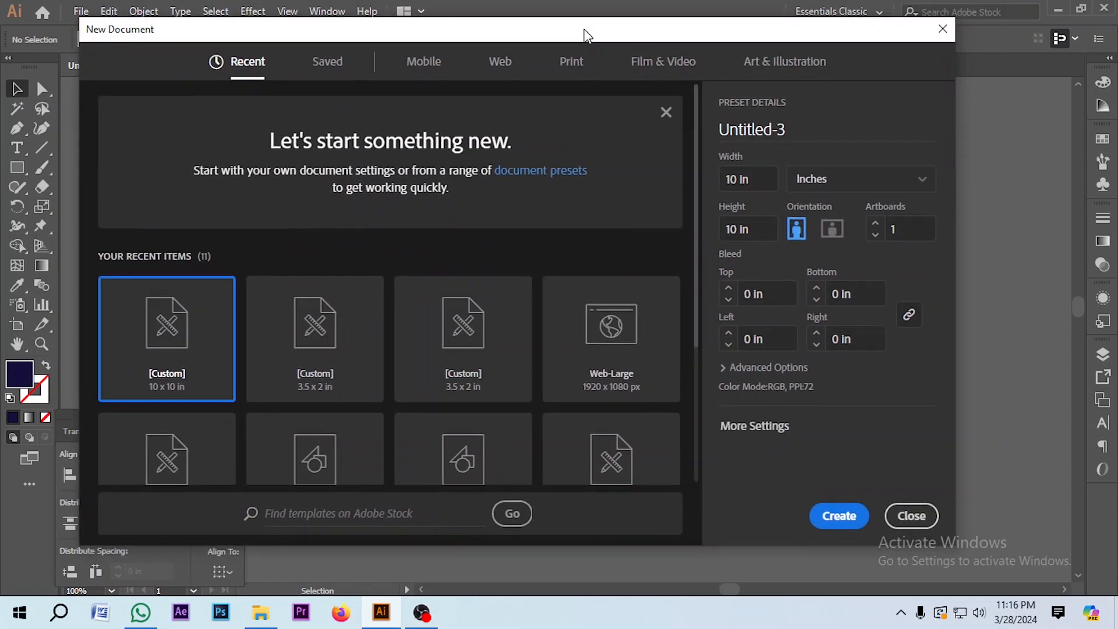
click(576, 67)
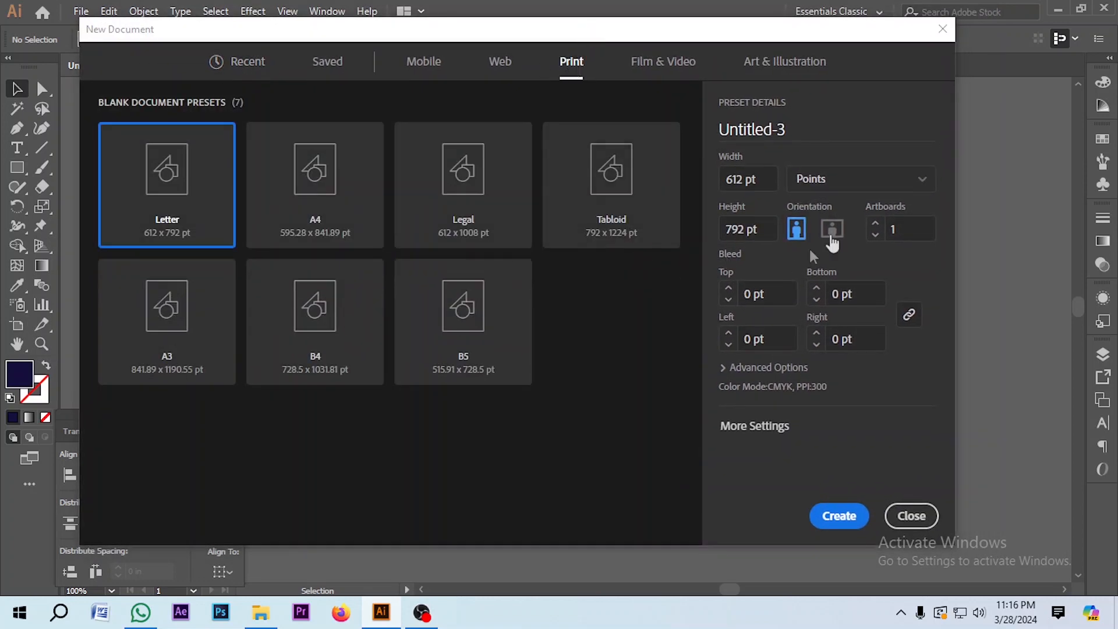
click(816, 185)
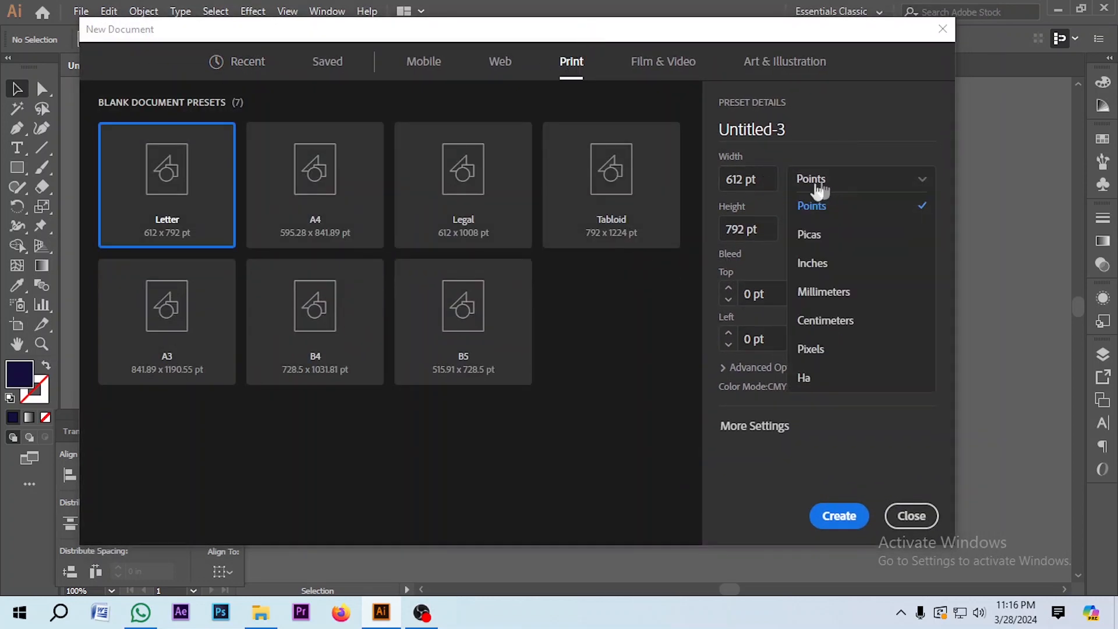
click(813, 264)
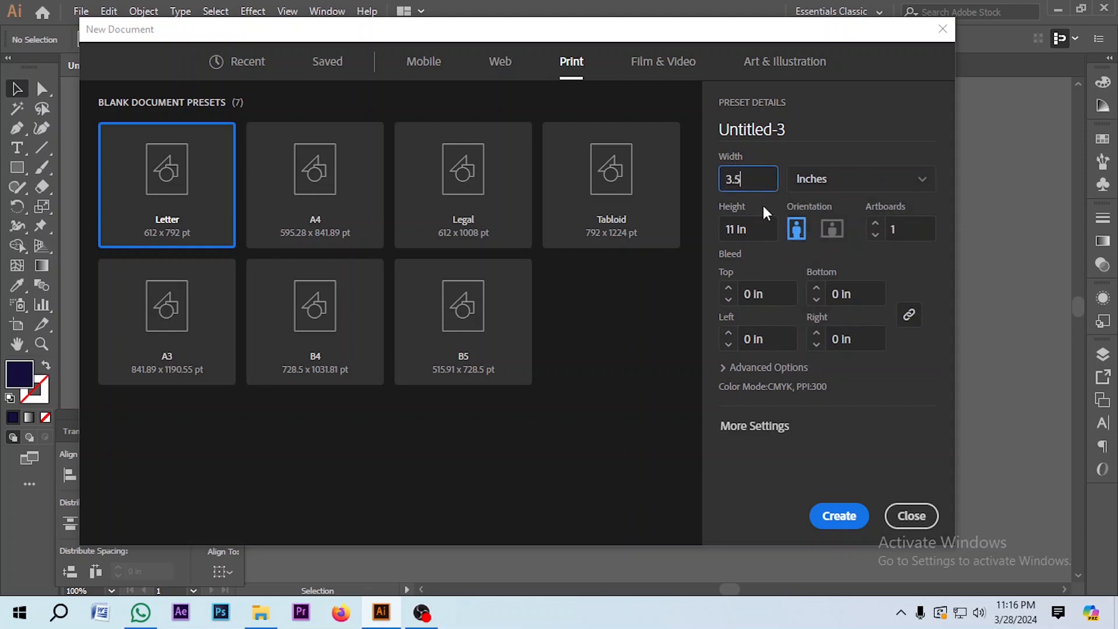
key(Tab)
text(2)
key(Tab)
text(2)
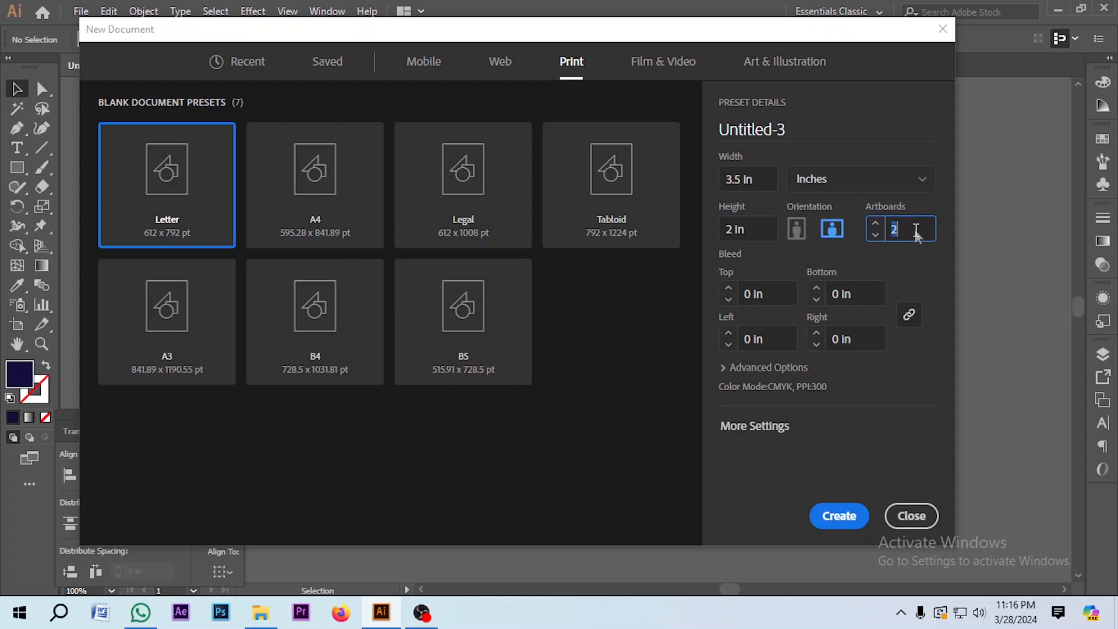
click(771, 296)
Step: Apply a 0.125 in bleed to all sides, expand Advanced Options and create the document
text(.125)
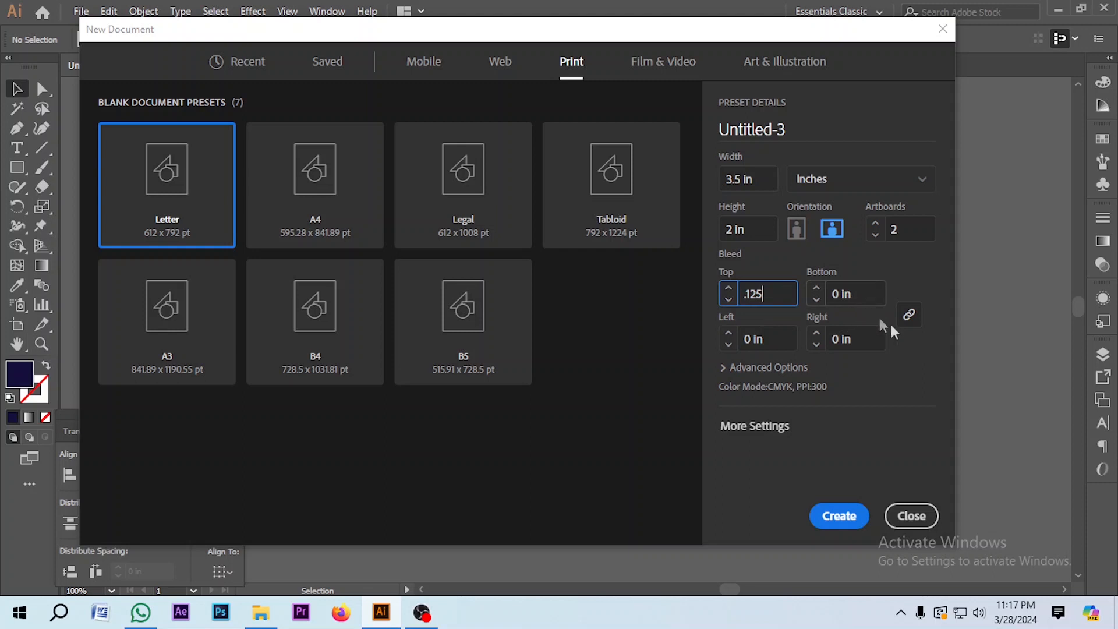
key(Tab)
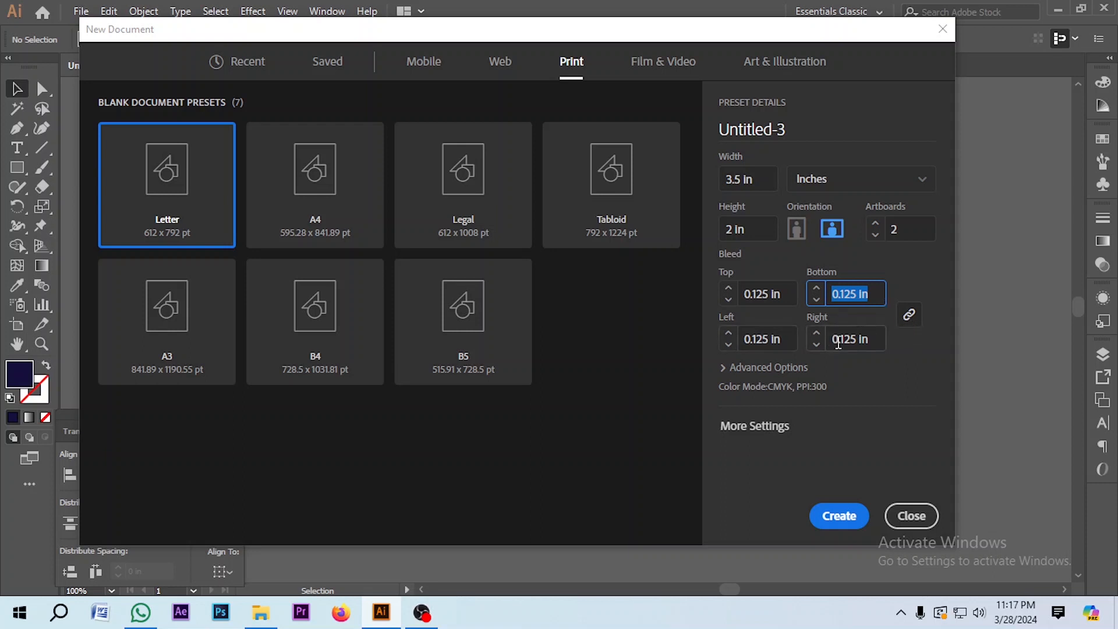
click(725, 368)
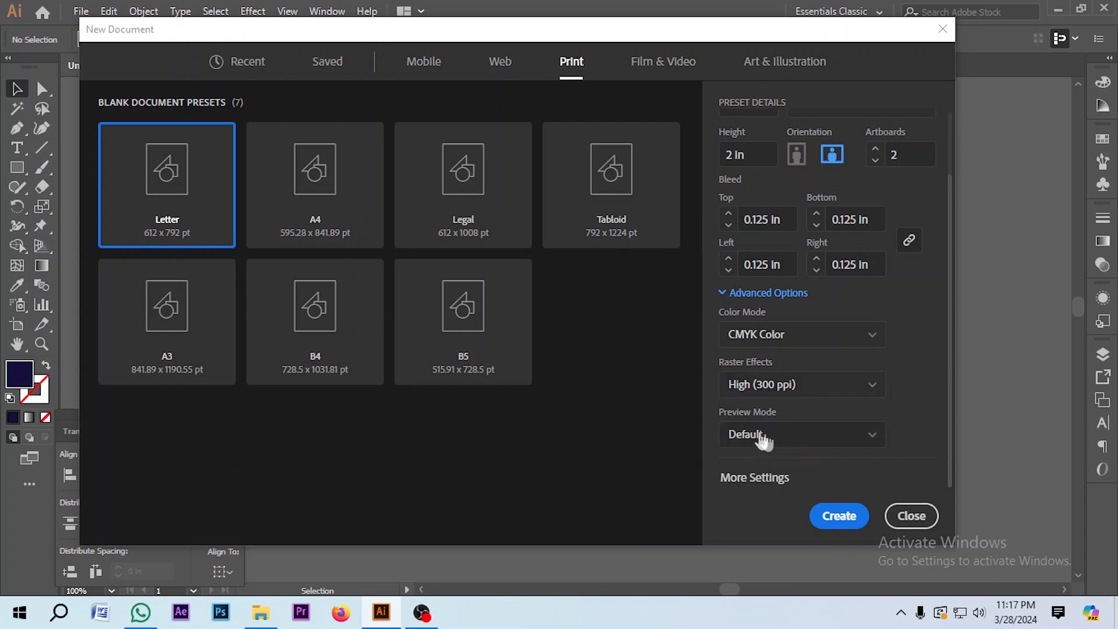
click(839, 516)
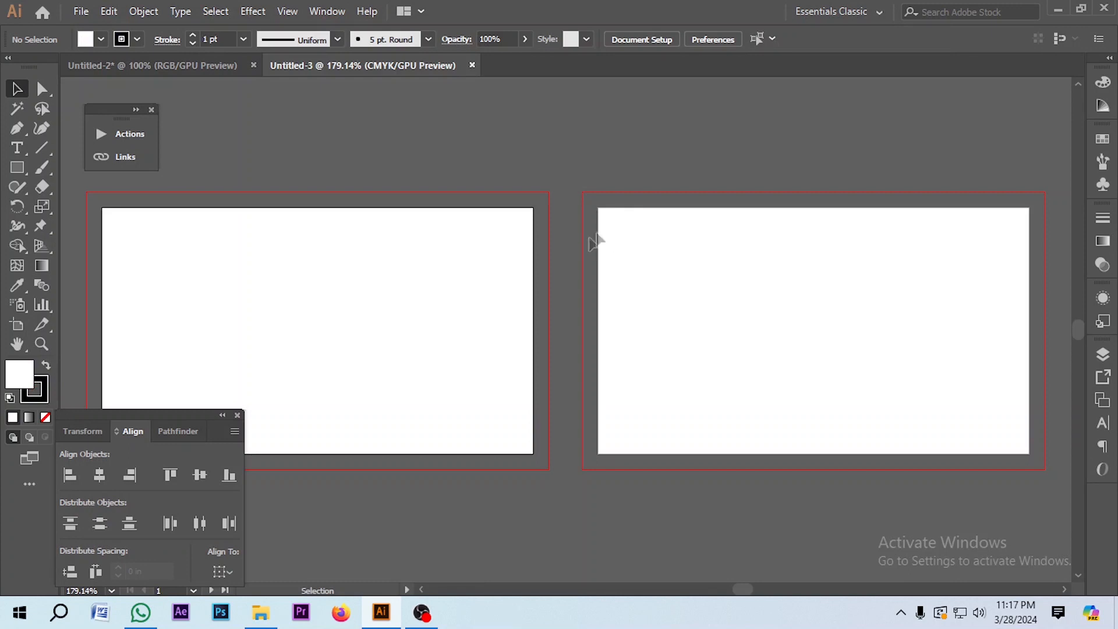
Step: Draw a white rectangle over the entire left artboard and set its stroke to None
key(ctrl+minus)
key(ctrl+minus)
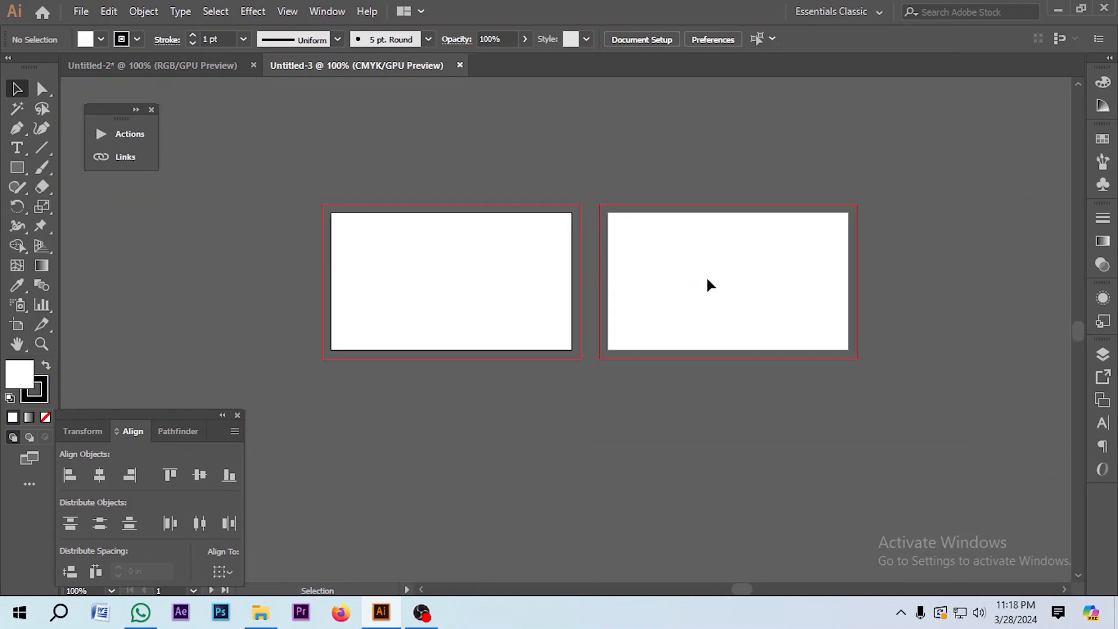
key(ctrl+plus)
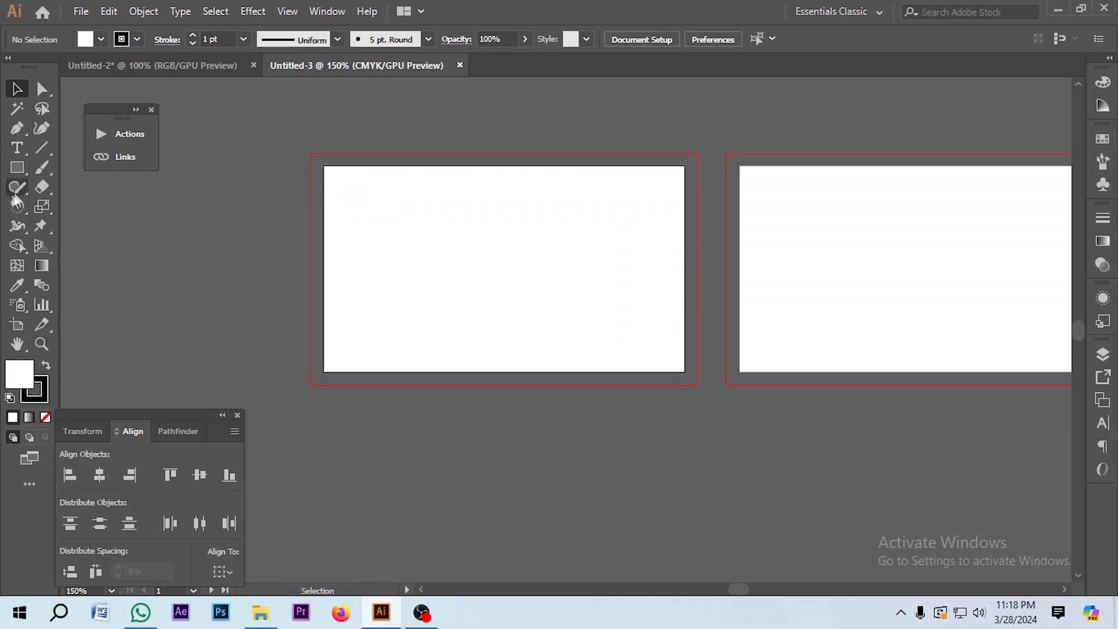
click(22, 166)
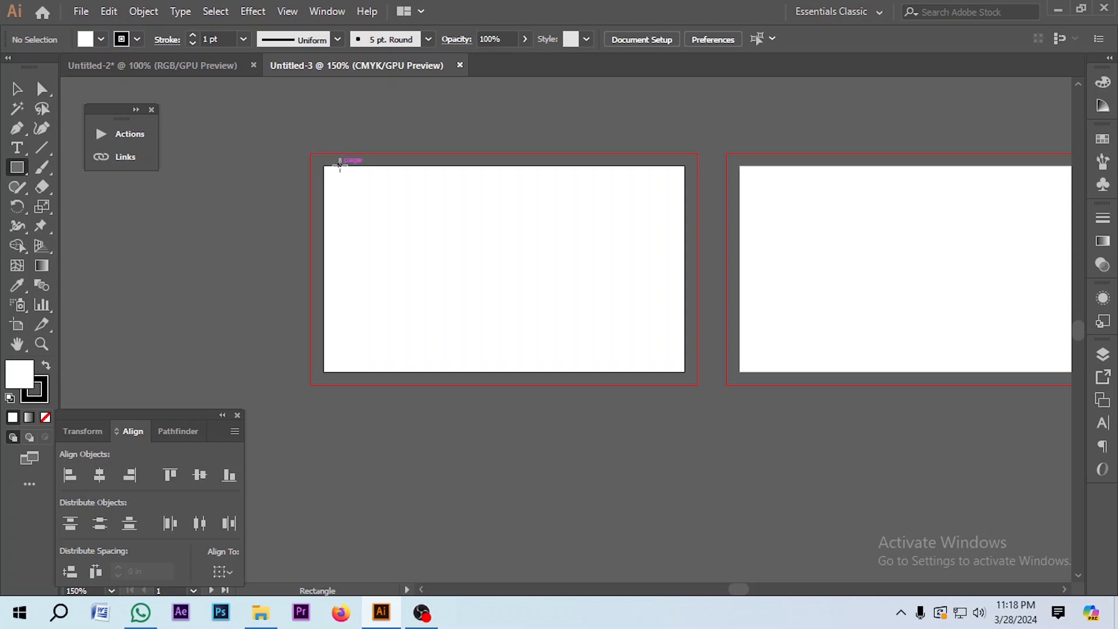
drag(340, 153, 405, 166)
mouse_move(325, 168)
mouse_down()
mouse_move(408, 226)
mouse_move(679, 379)
mouse_move(684, 372)
mouse_up()
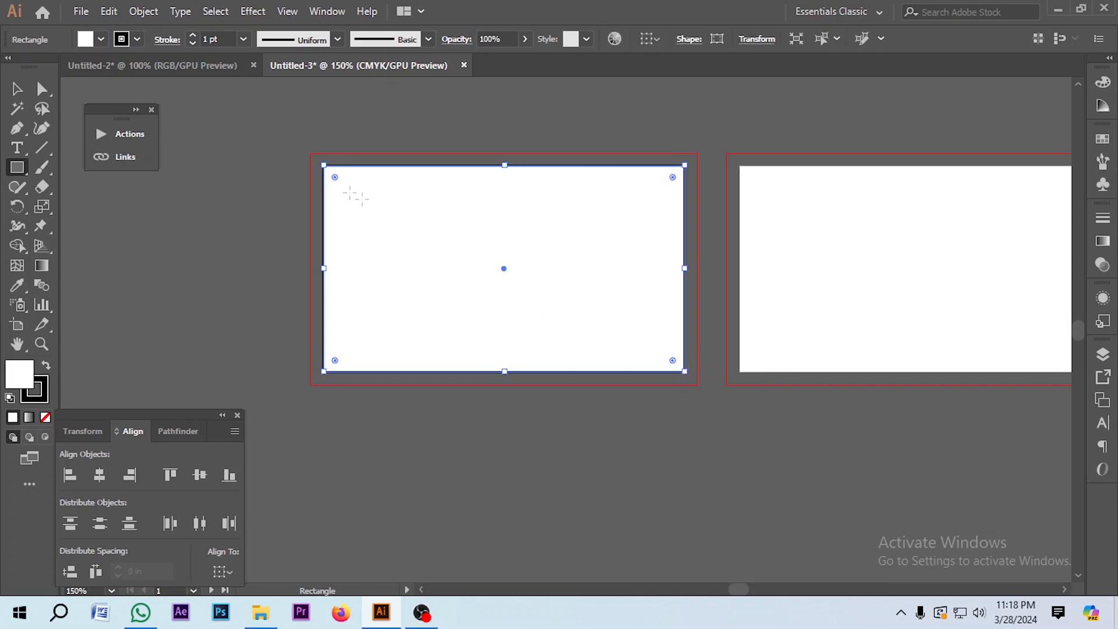
click(136, 40)
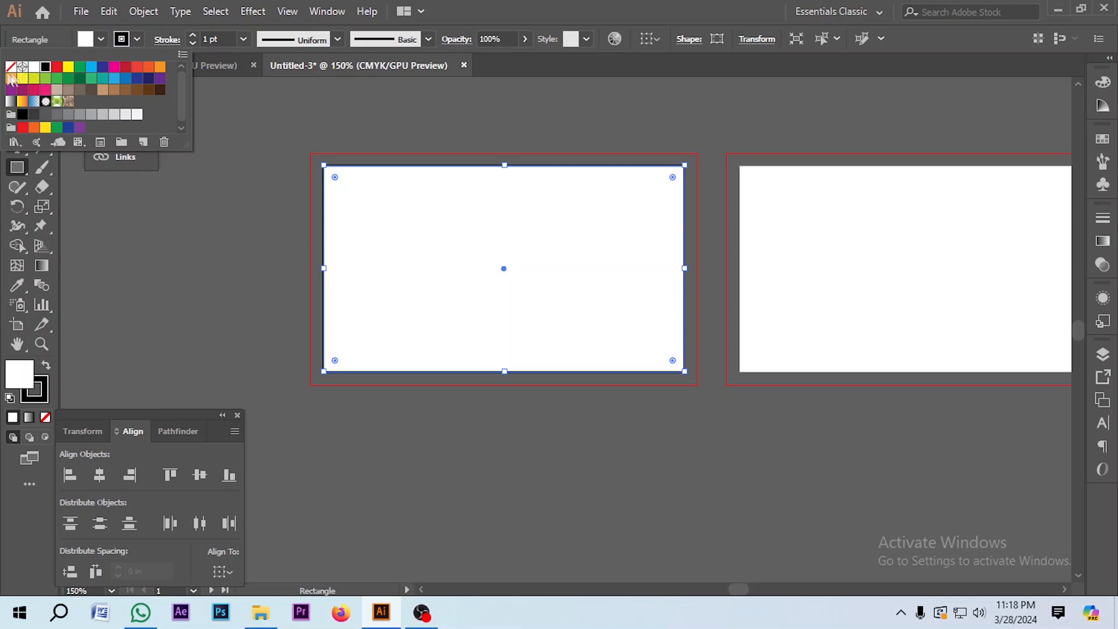
click(34, 67)
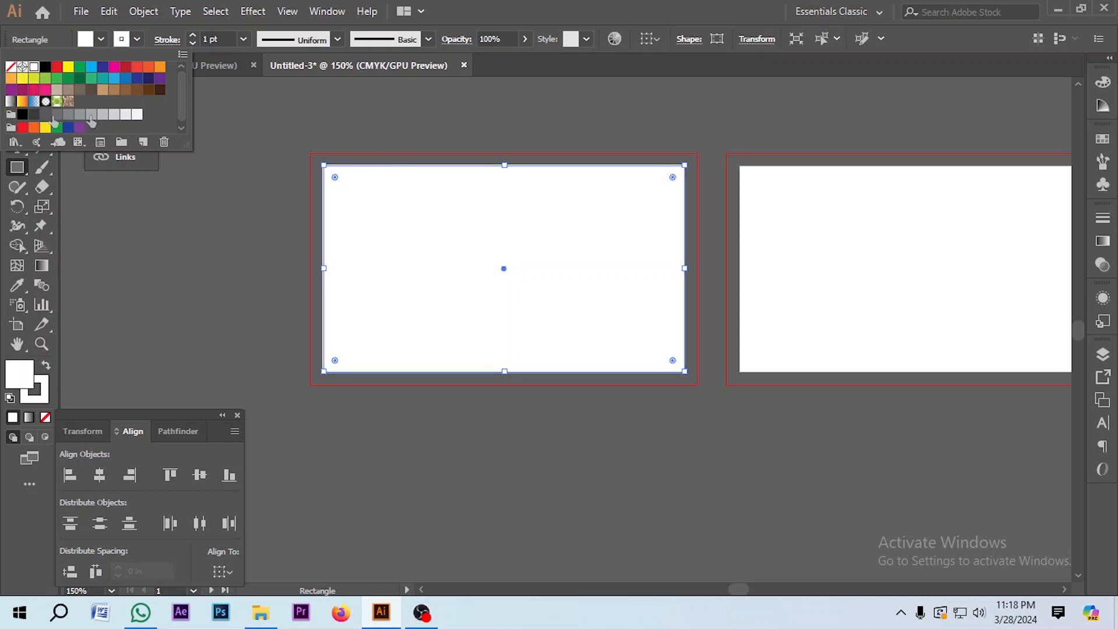
click(11, 68)
click(355, 133)
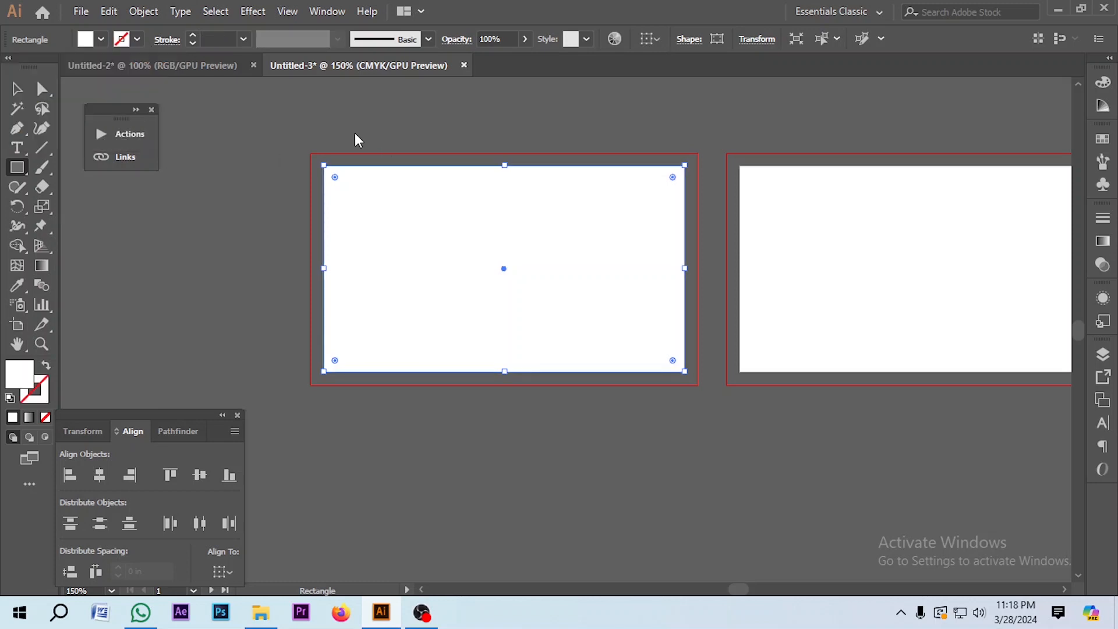
Step: Drag the rectangle's top-left and bottom-right corners out to the red bleed corners
click(17, 89)
scroll(351, 167, up, 2)
drag(296, 164, 272, 138)
scroll(351, 169, down, 3)
scroll(354, 177, down, 3)
drag(1020, 380, 1045, 405)
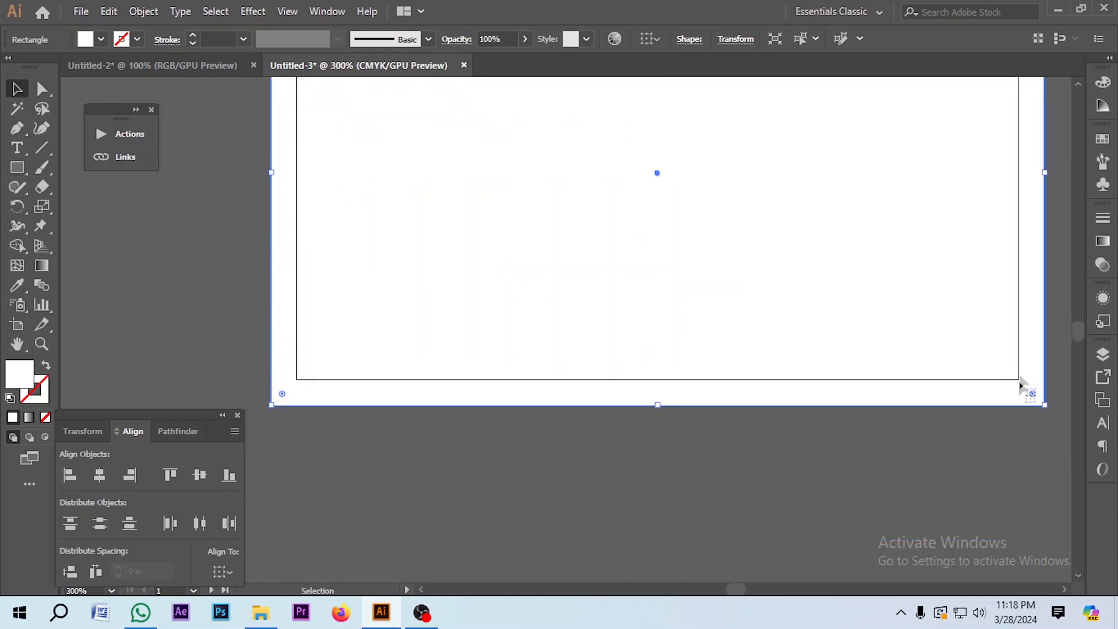
scroll(356, 362, down, 4)
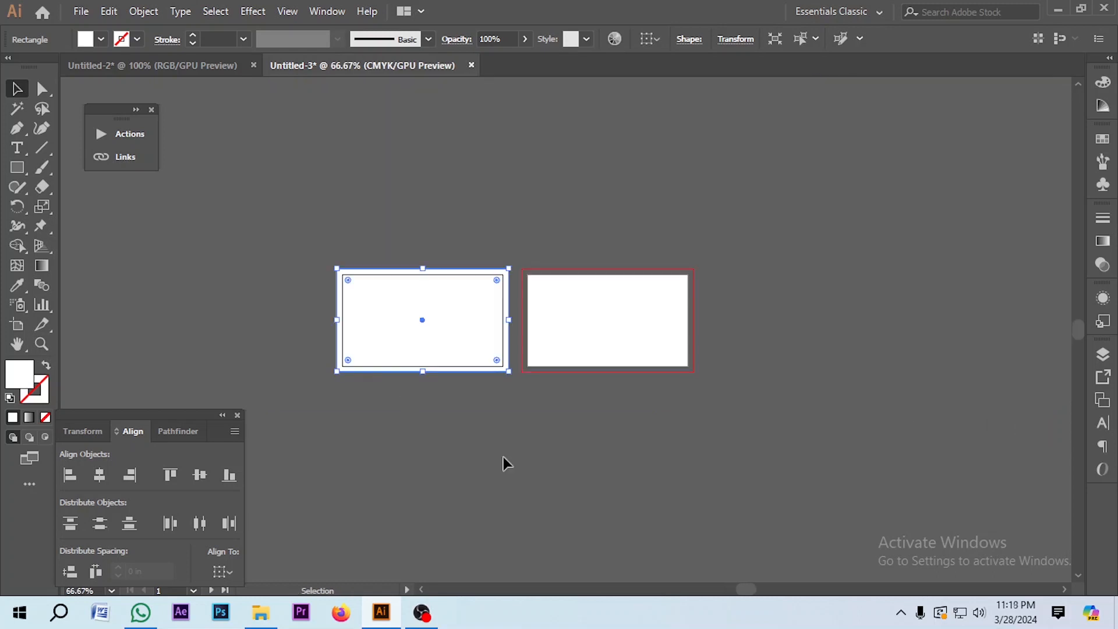
Step: Select the left card's background rectangle and open the Object menu
click(504, 463)
scroll(494, 282, up, 2)
scroll(620, 248, up, 2)
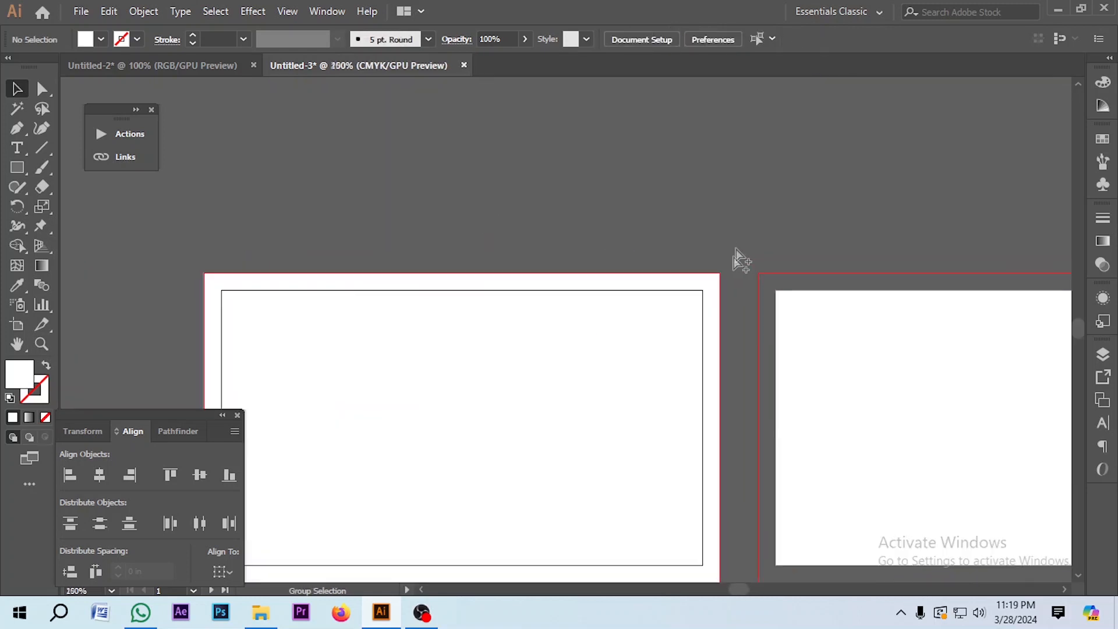
scroll(554, 237, down, 1)
scroll(377, 177, down, 4)
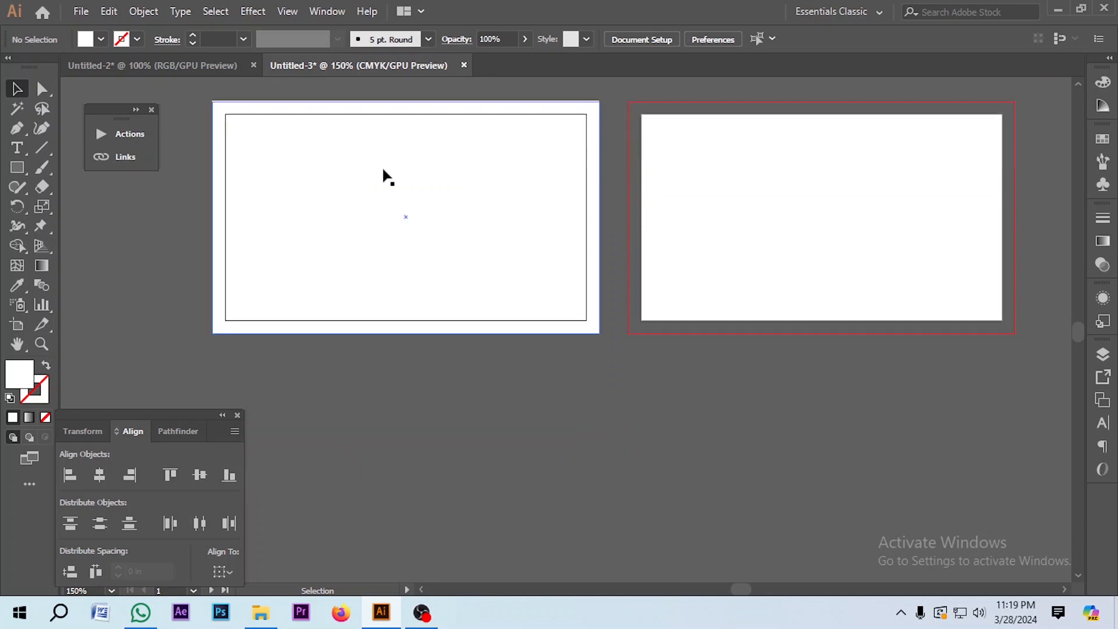
click(326, 217)
scroll(326, 217, up, 1)
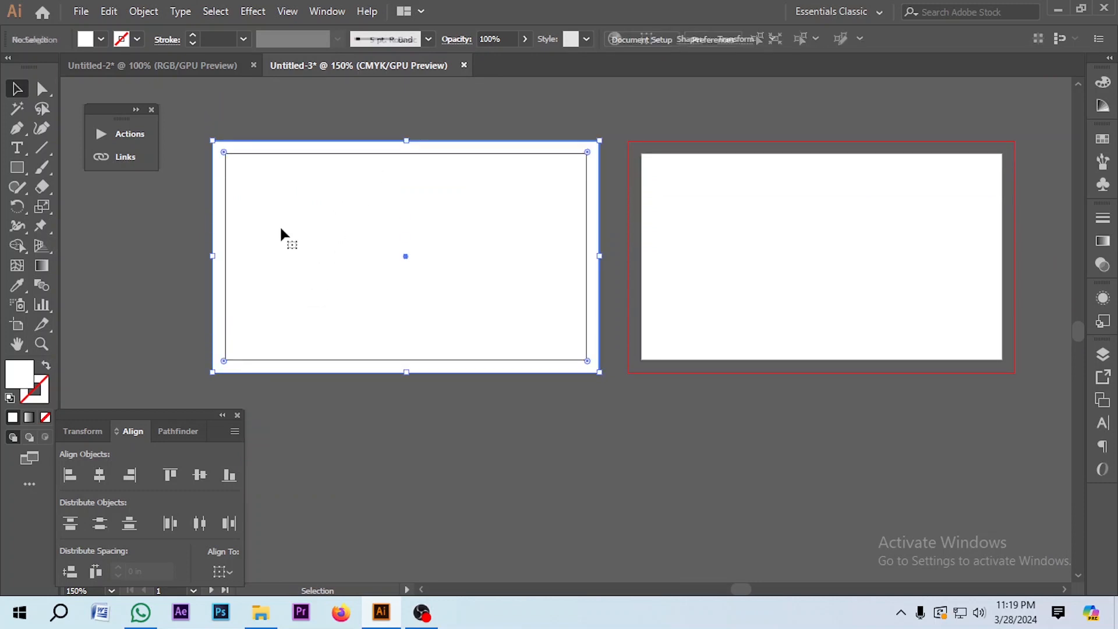
click(267, 132)
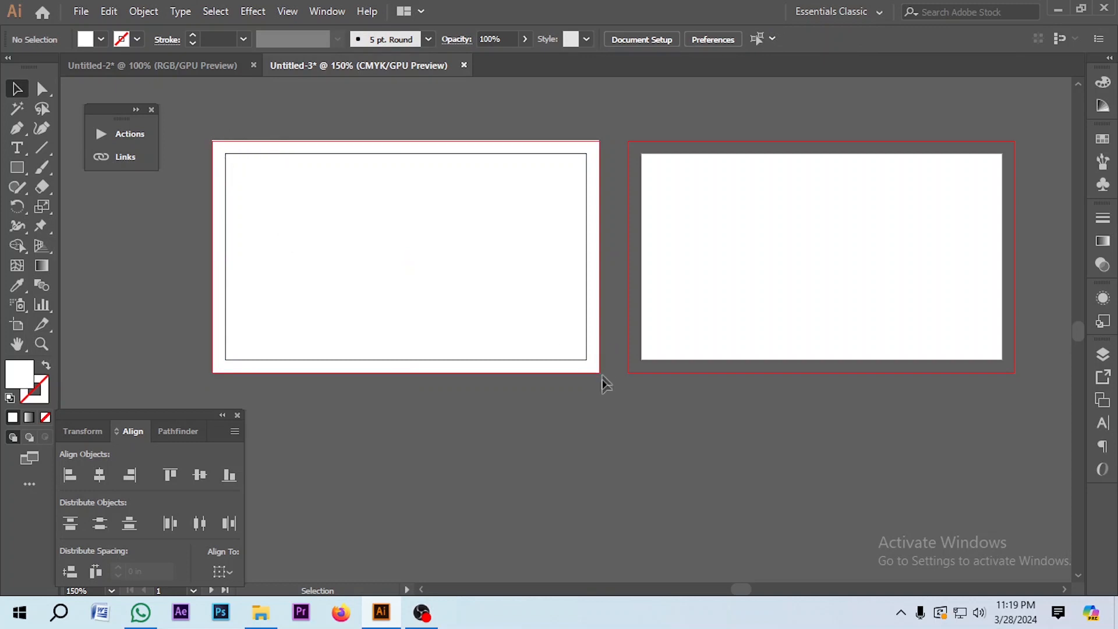
click(457, 304)
click(298, 103)
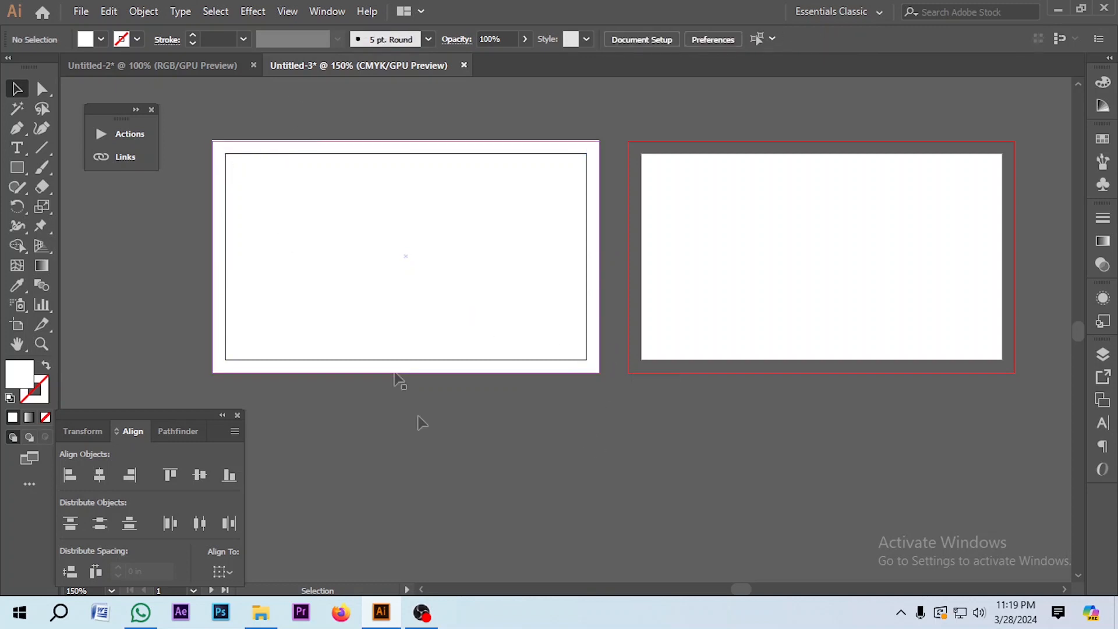
click(388, 257)
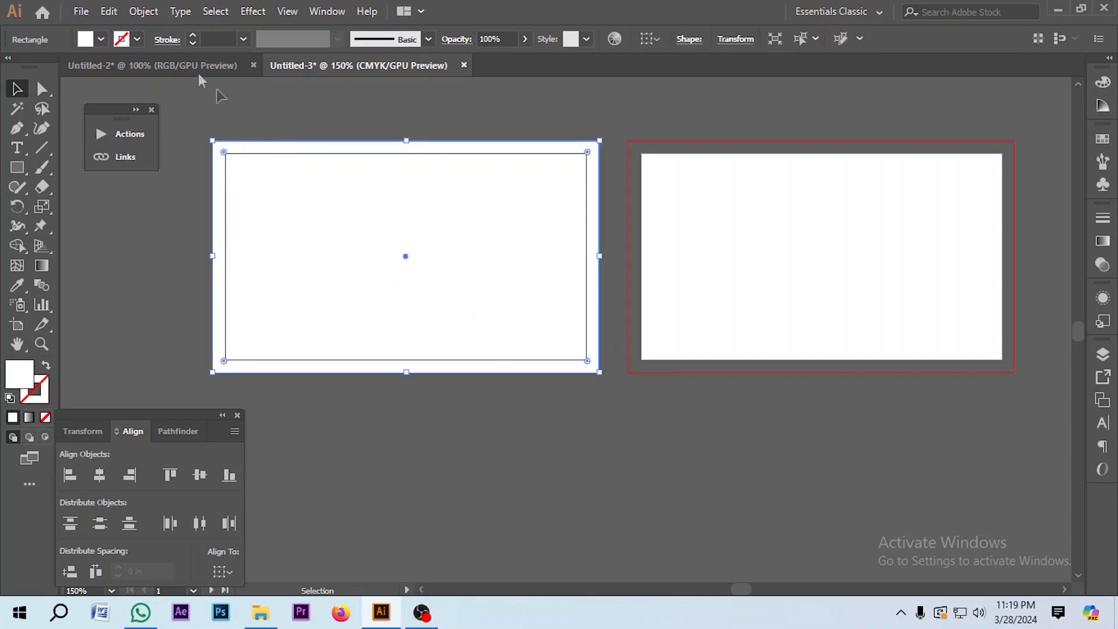
click(143, 11)
Step: Offset the background path by -0.25 in and make the inset path a guide
mouse_move(283, 389)
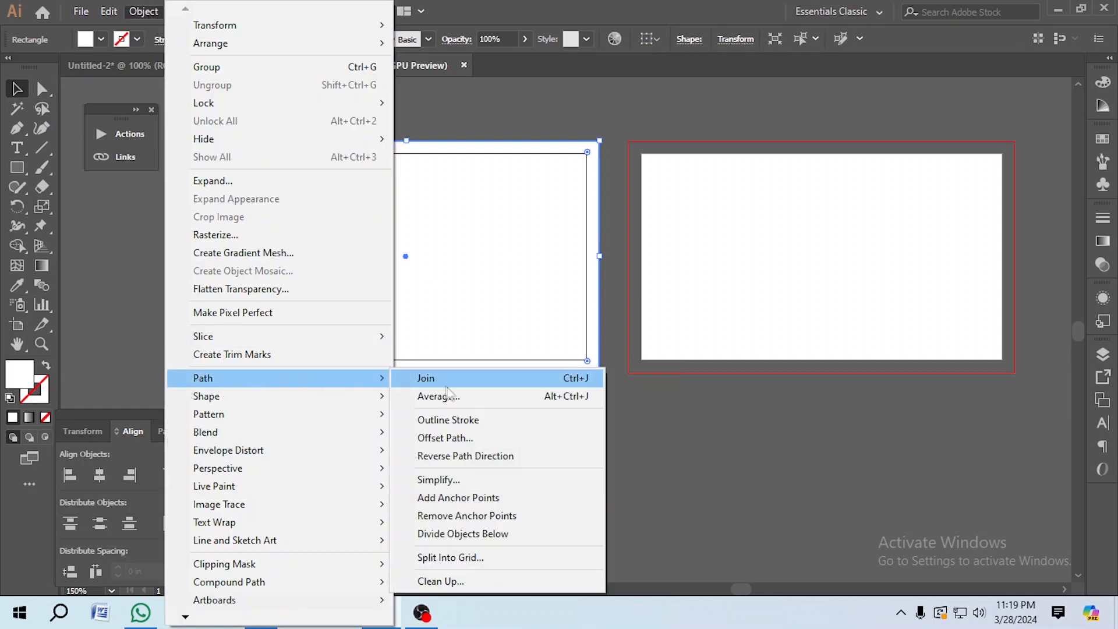
click(445, 438)
text(-0.)
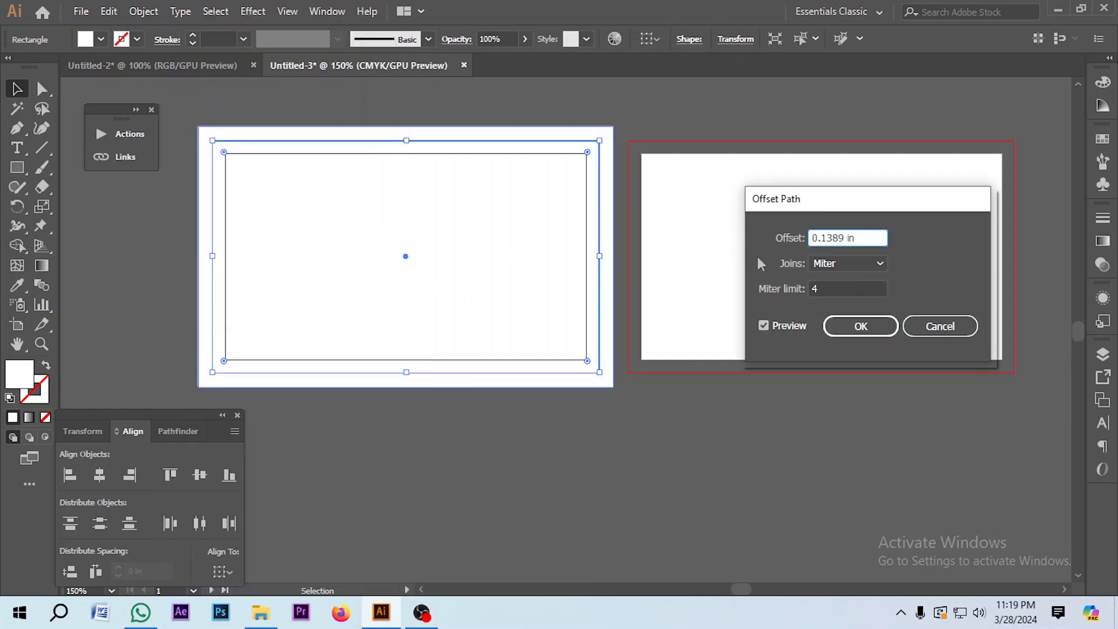
text(25)
key(Tab)
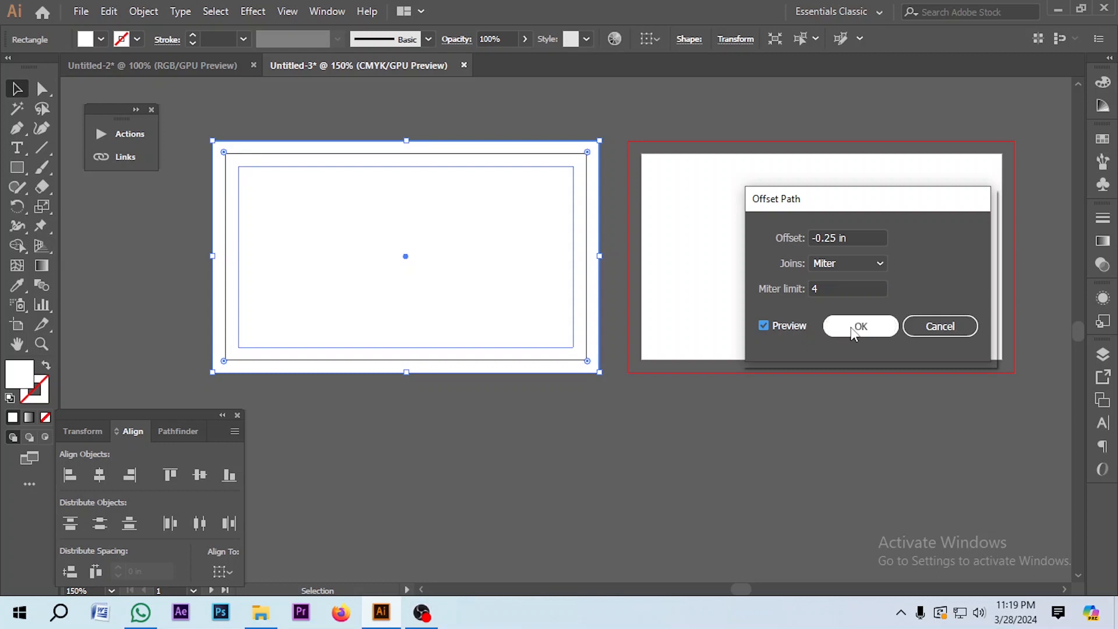
click(854, 330)
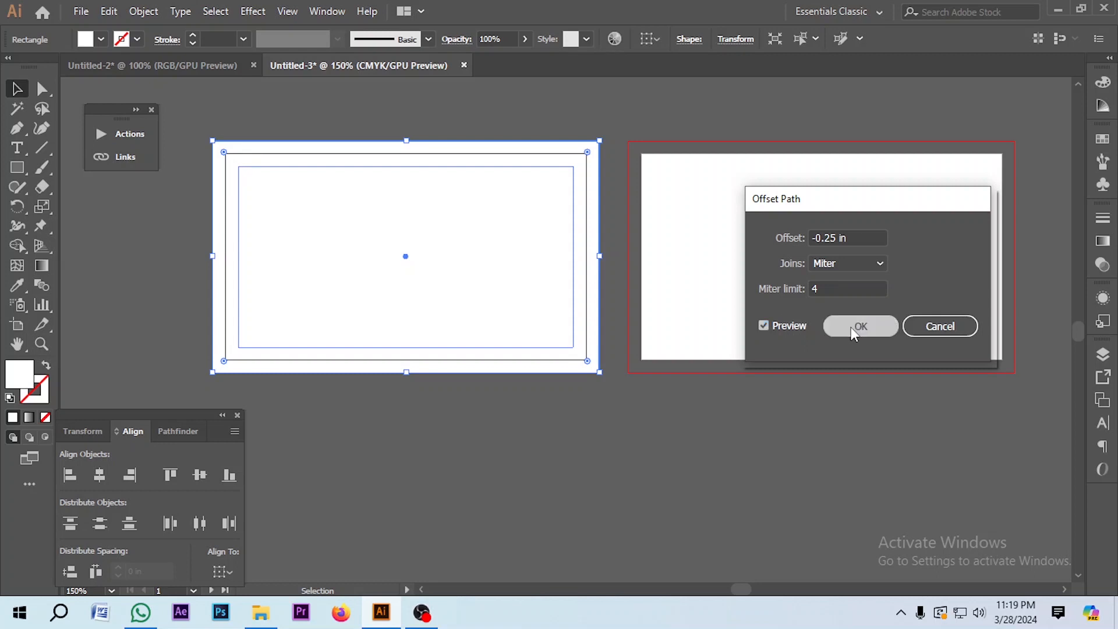
right_click(342, 199)
click(419, 413)
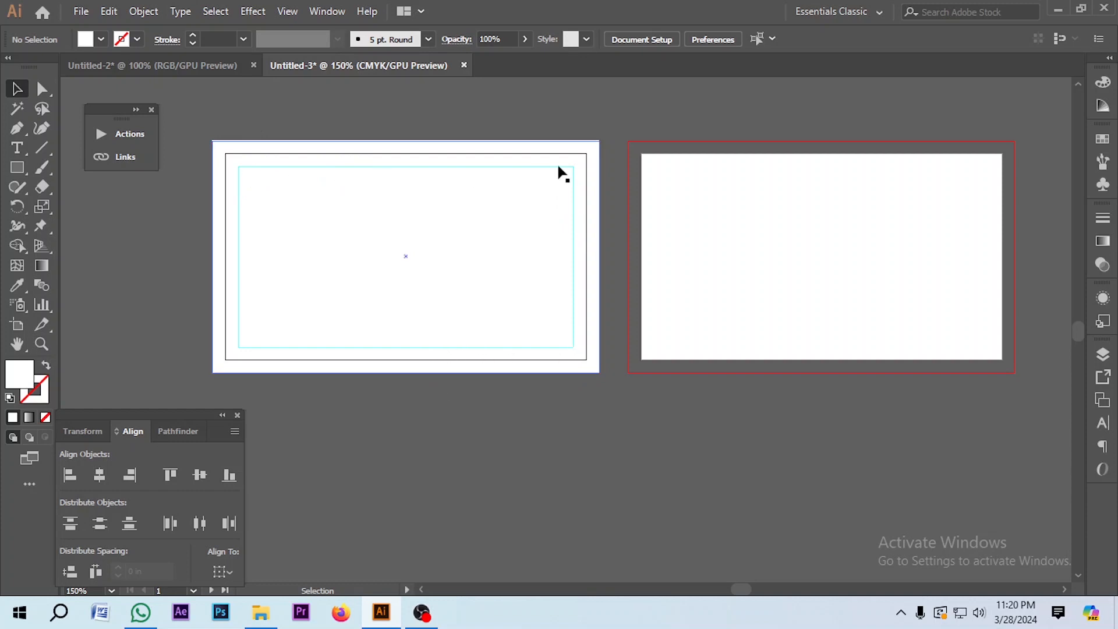
click(262, 205)
right_click(263, 205)
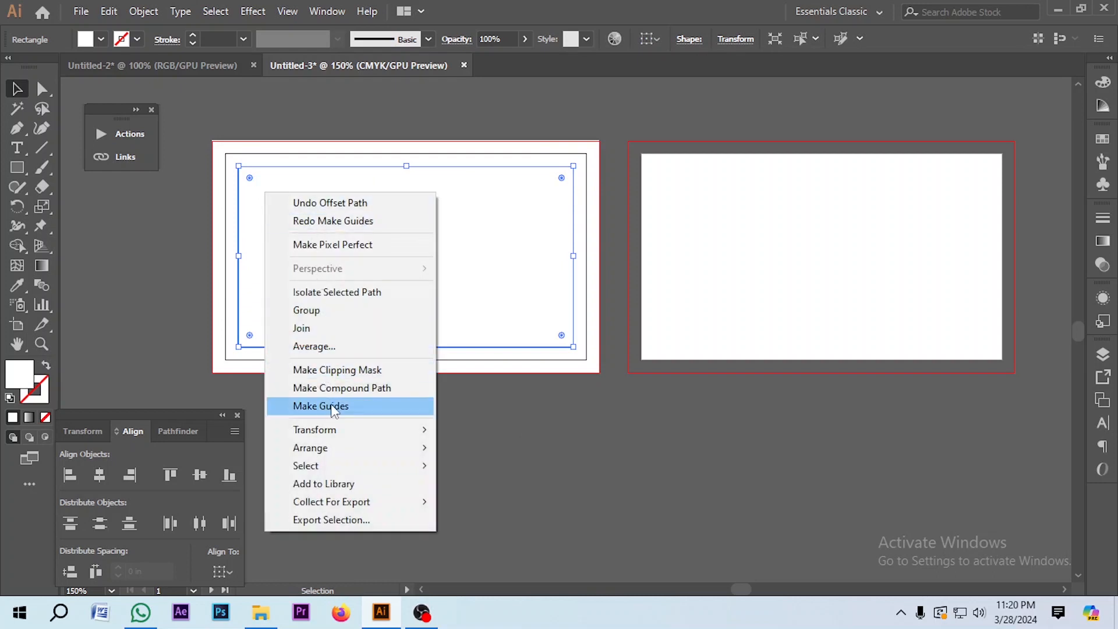
click(349, 406)
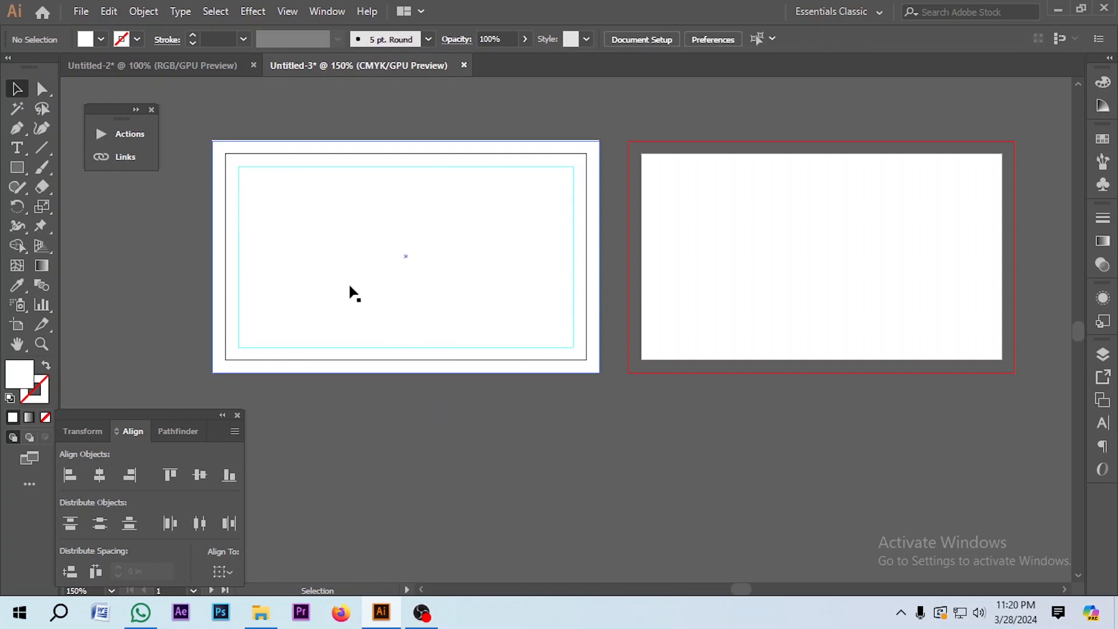
scroll(456, 443, up, 2)
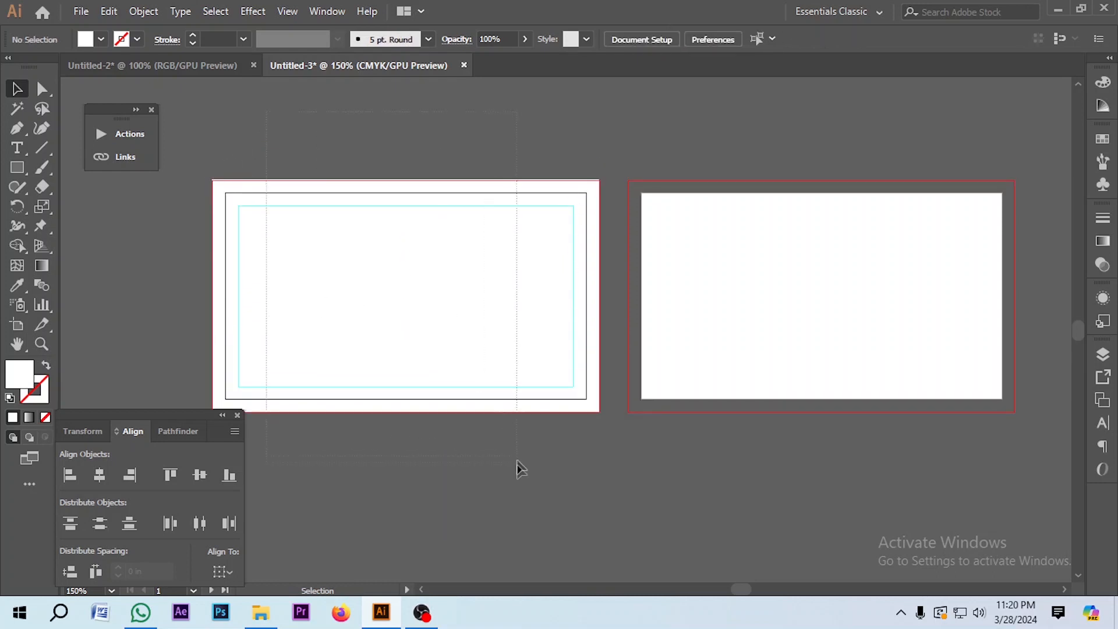
click(314, 310)
click(454, 454)
scroll(453, 452, down, 1)
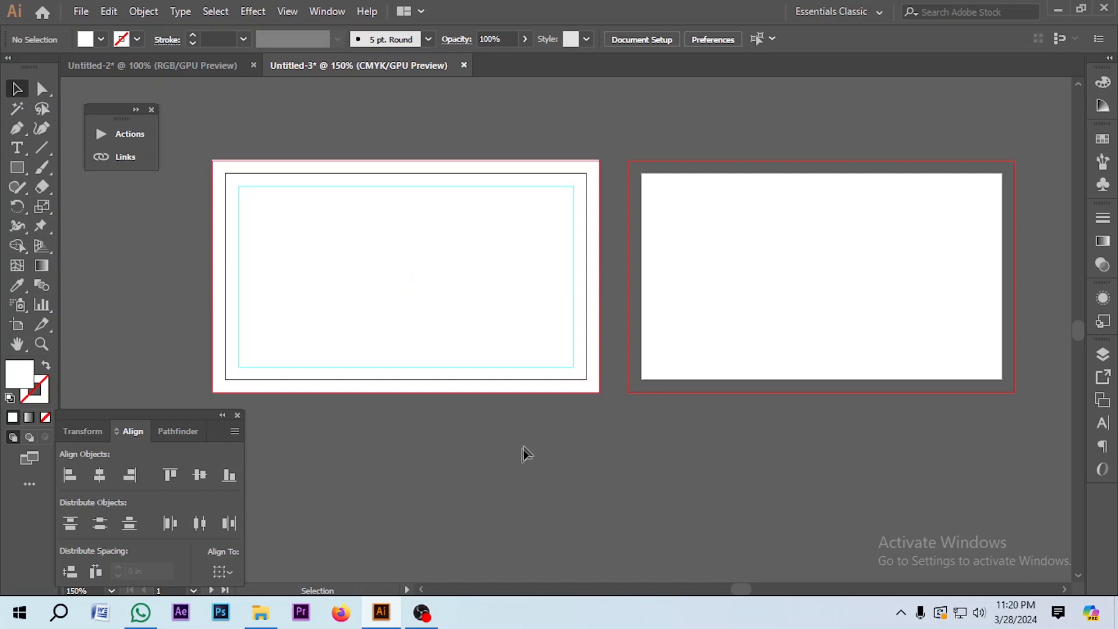
Step: Copy the M logo from Untitled-2 and paste it in front in the card document
click(220, 66)
scroll(553, 314, down, 4)
scroll(596, 299, up, 9)
drag(786, 146, 475, 326)
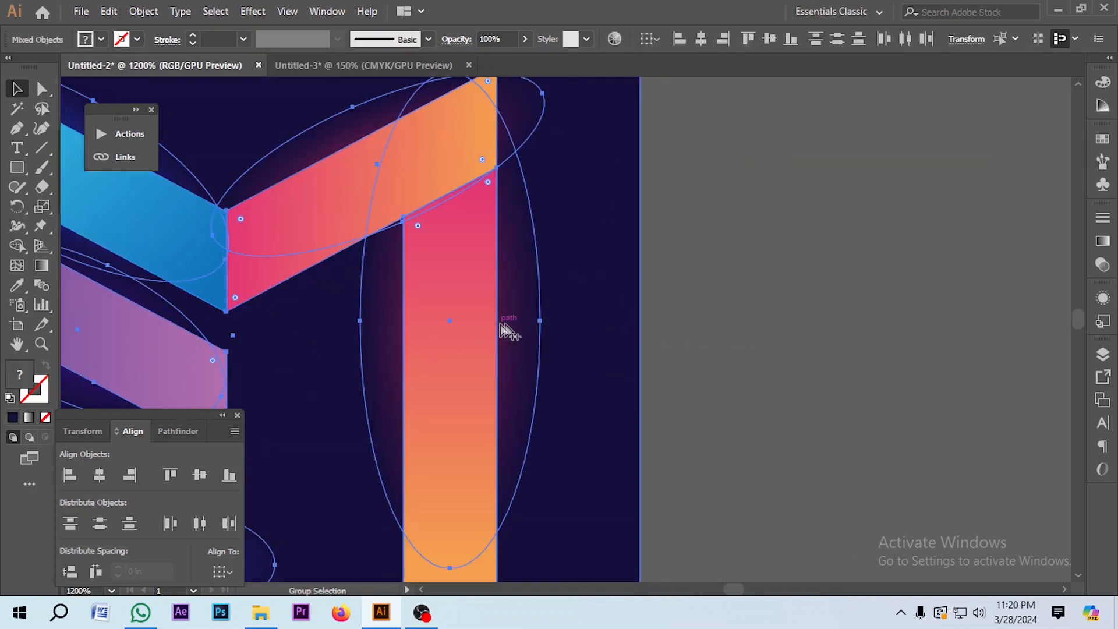
scroll(513, 327, down, 2)
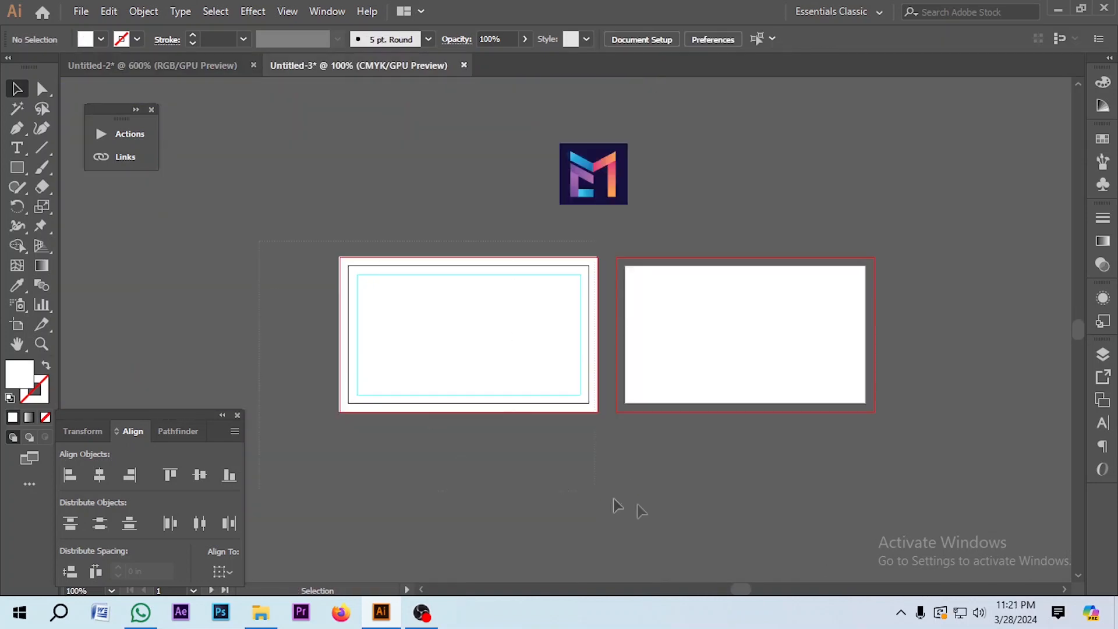
click(559, 384)
key(ctrl+c)
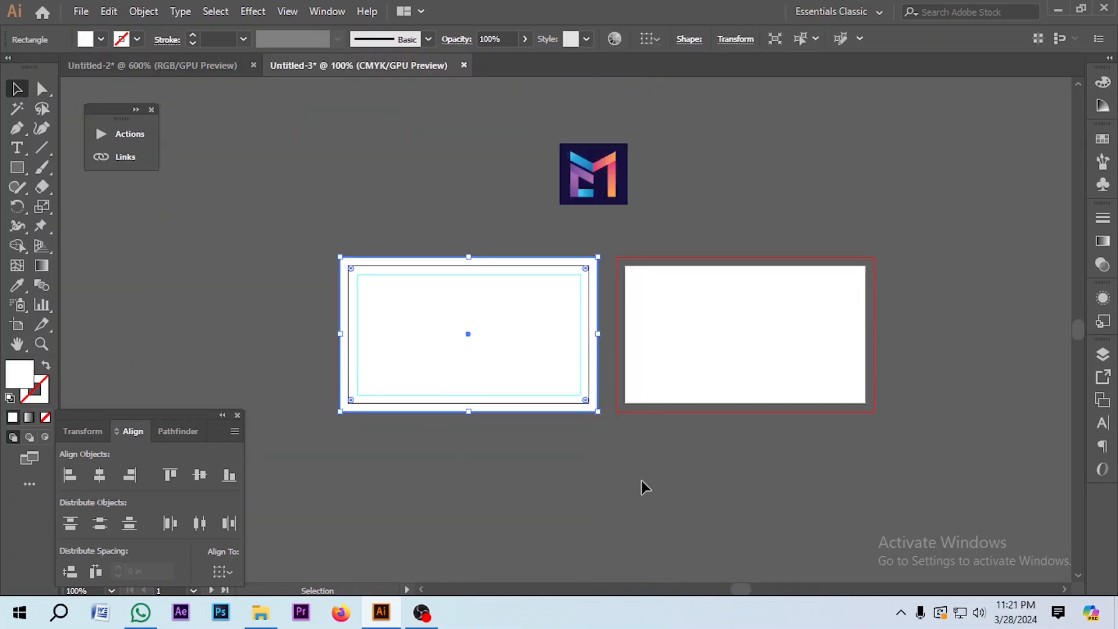
key(ctrl+f)
Step: Unlock the guides and Alt-drag a copy of the front card's frame onto the right artboard
right_click(538, 469)
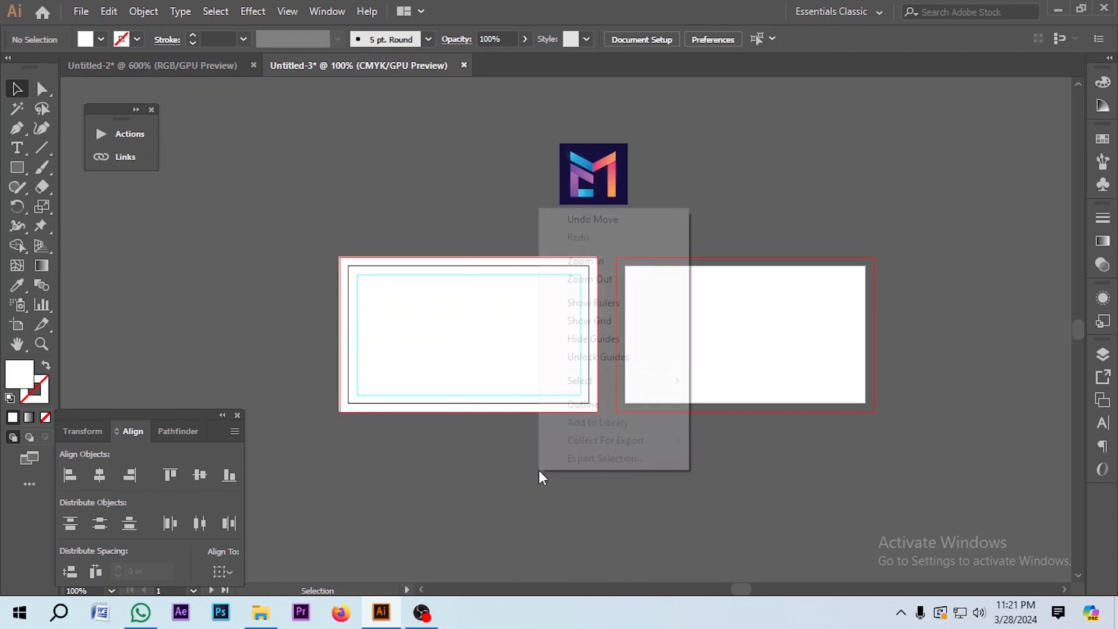
click(599, 353)
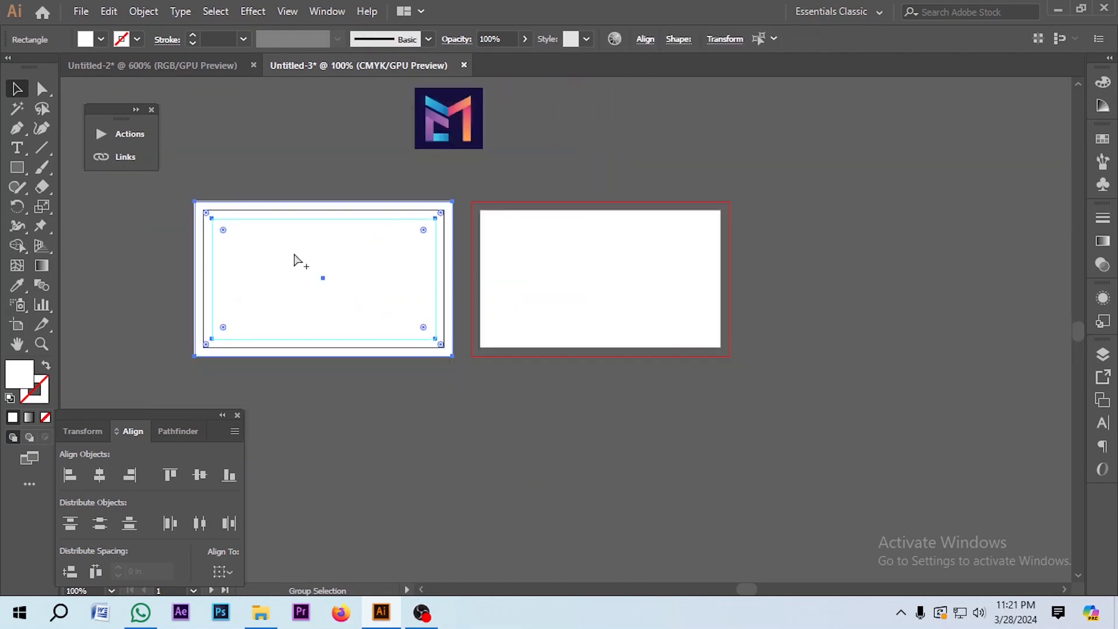
drag(280, 261, 556, 261)
drag(555, 261, 557, 261)
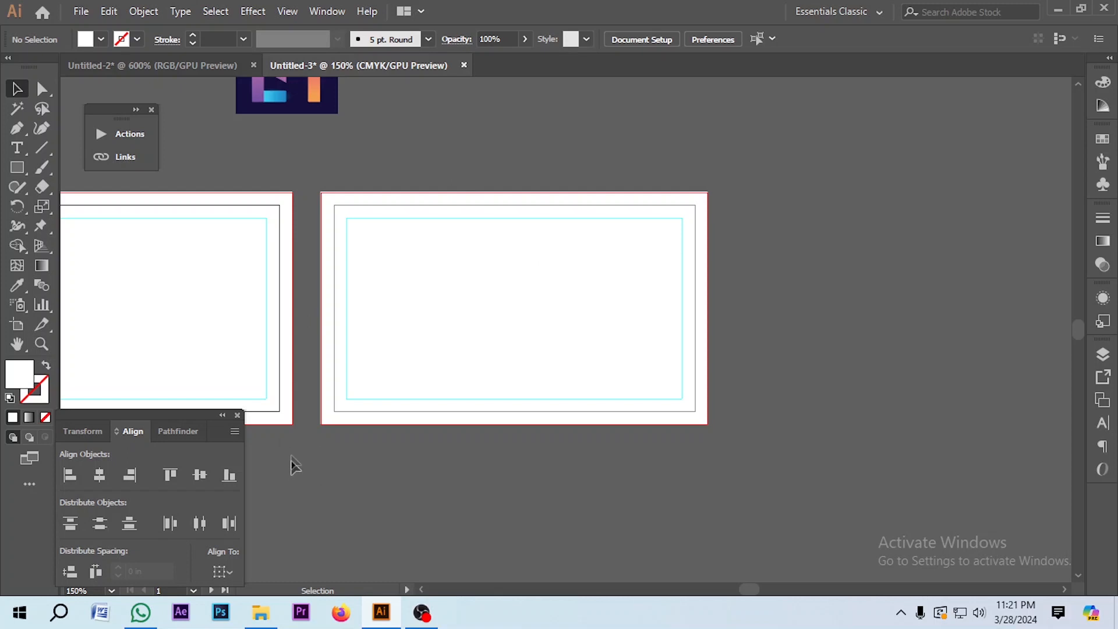
Step: Lock the guides again on the canvas
drag(215, 333, 211, 342)
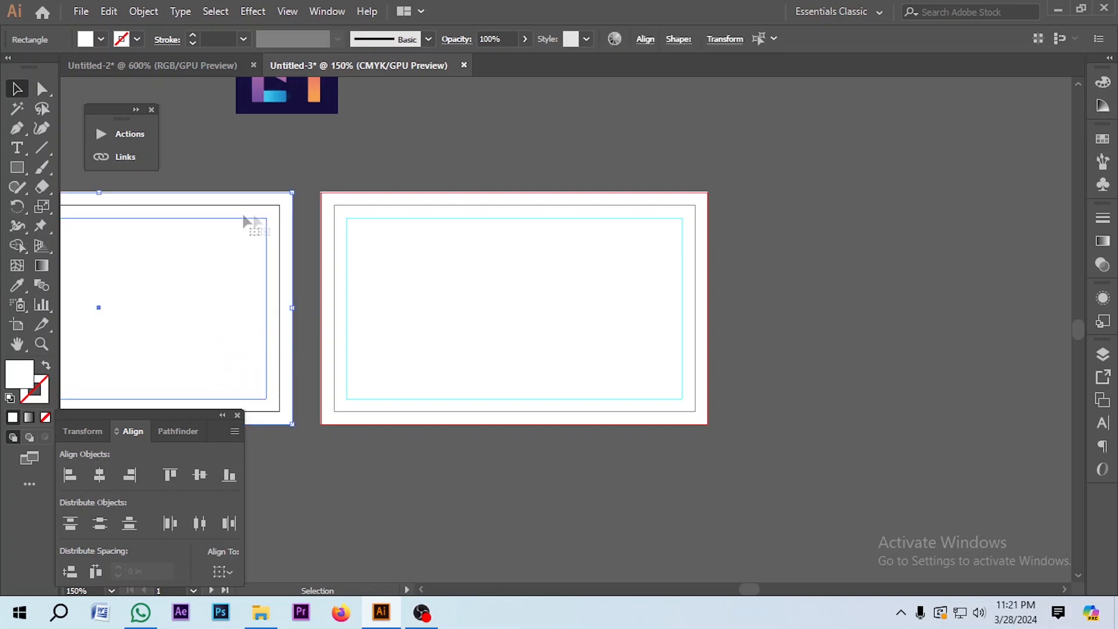
click(305, 480)
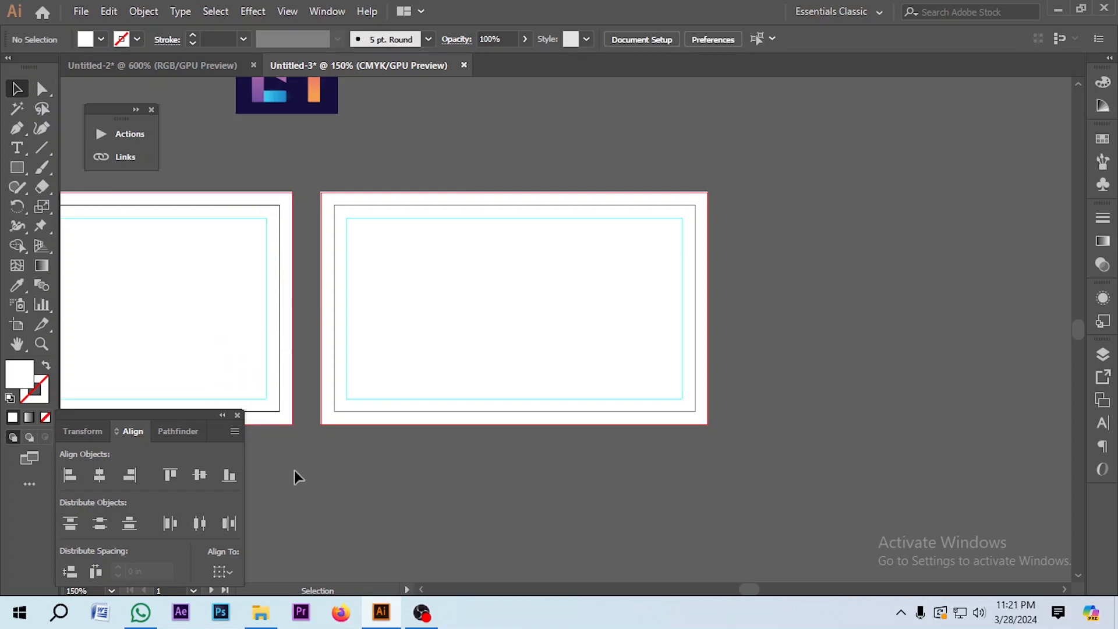
right_click(295, 470)
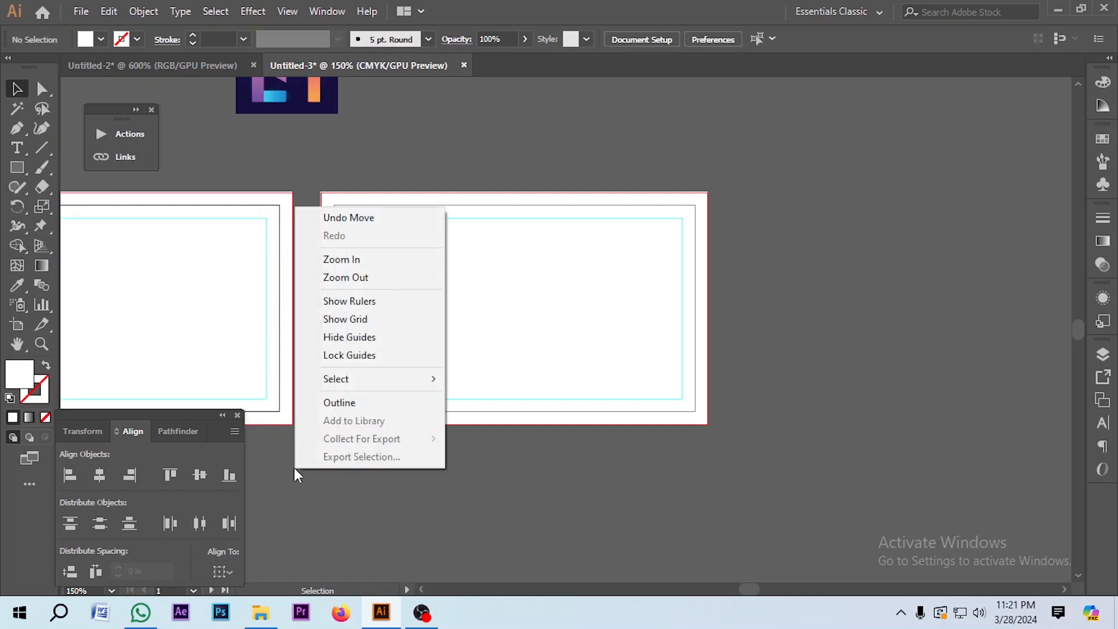
click(352, 357)
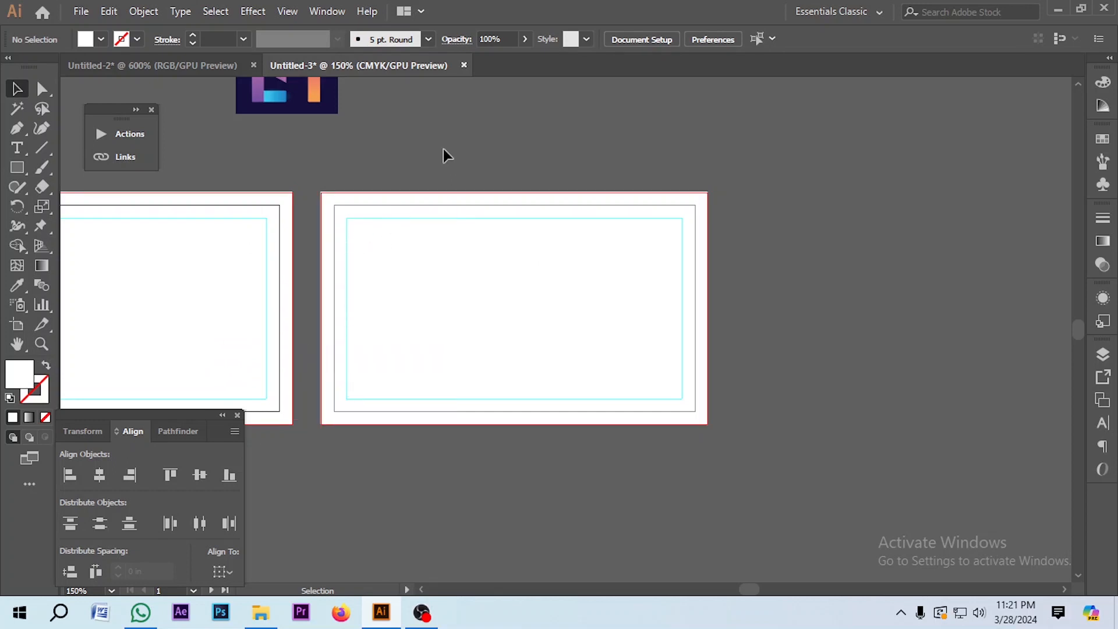
Step: Fill the back card's background with the logo's navy using the Eyedropper
scroll(445, 155, up, 3)
click(364, 332)
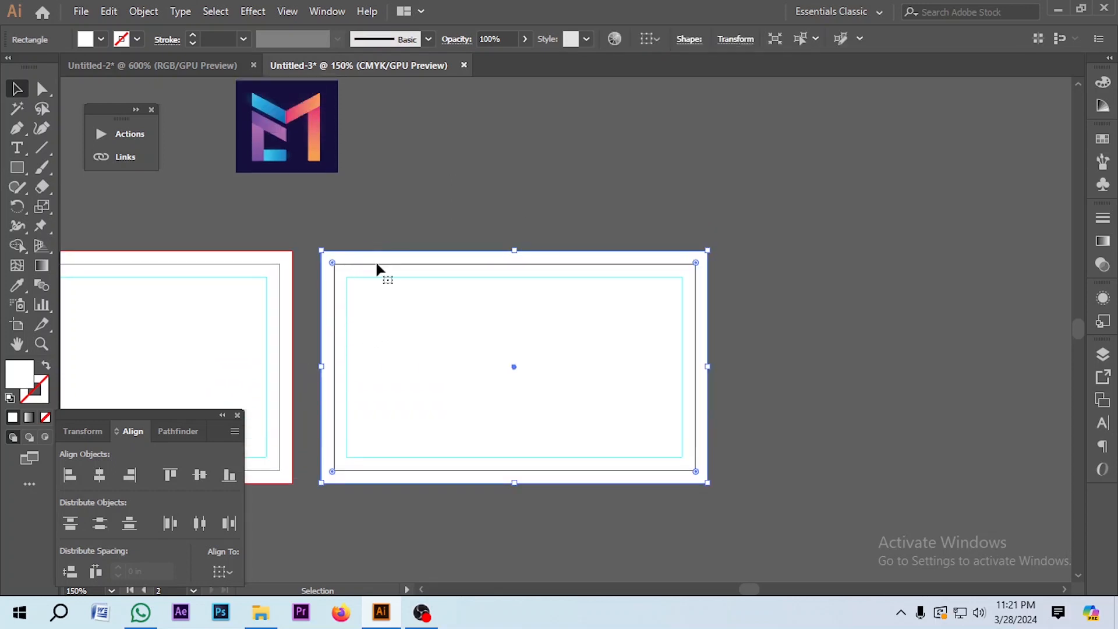
click(17, 285)
scroll(361, 159, up, 2)
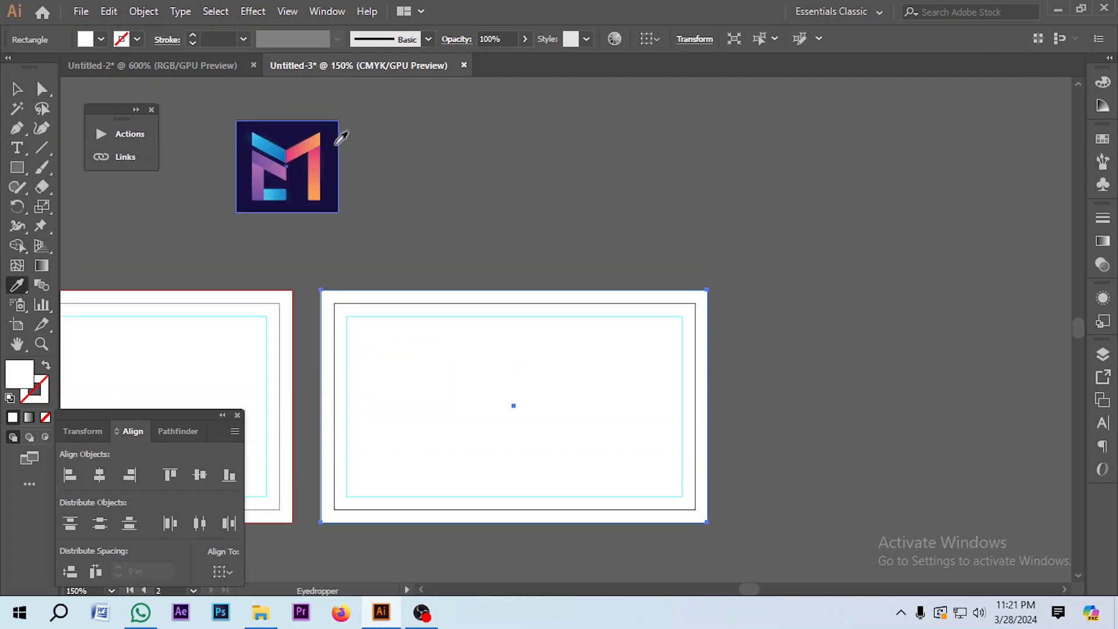
click(335, 140)
Step: Move the M logo to the back card's centre and delete the leftover navy square
key(v)
click(512, 190)
scroll(466, 175, down, 3)
drag(399, 165, 680, 457)
click(692, 505)
scroll(290, 134, up, 2)
drag(290, 140, 509, 376)
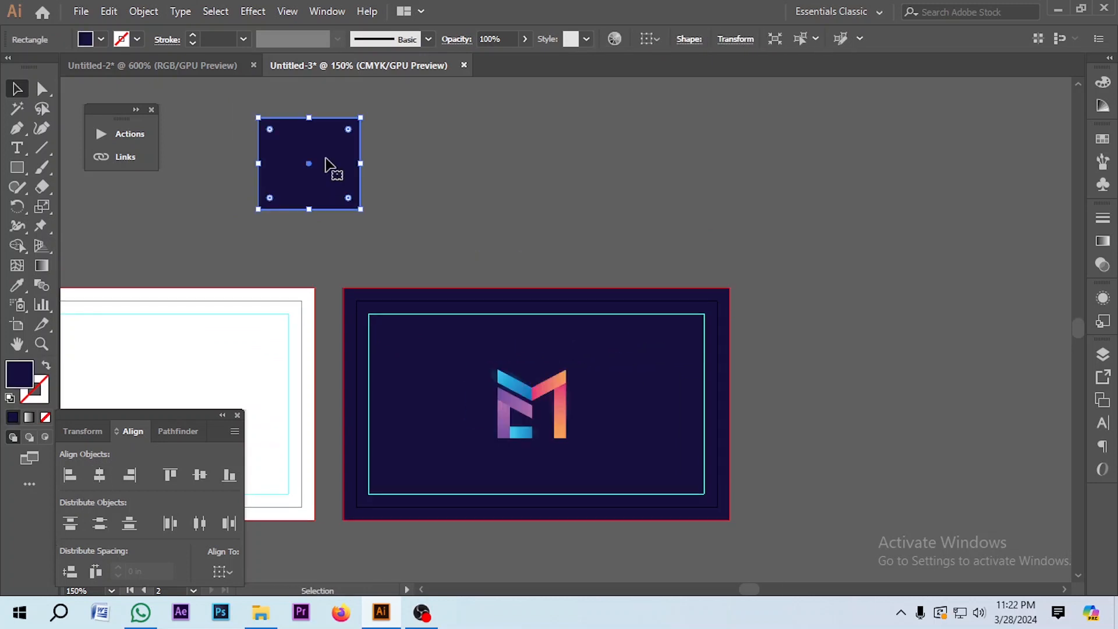
key(Delete)
Step: Draw a tall thin bar across the back card and fill it light grey
scroll(327, 165, down, 3)
key(m)
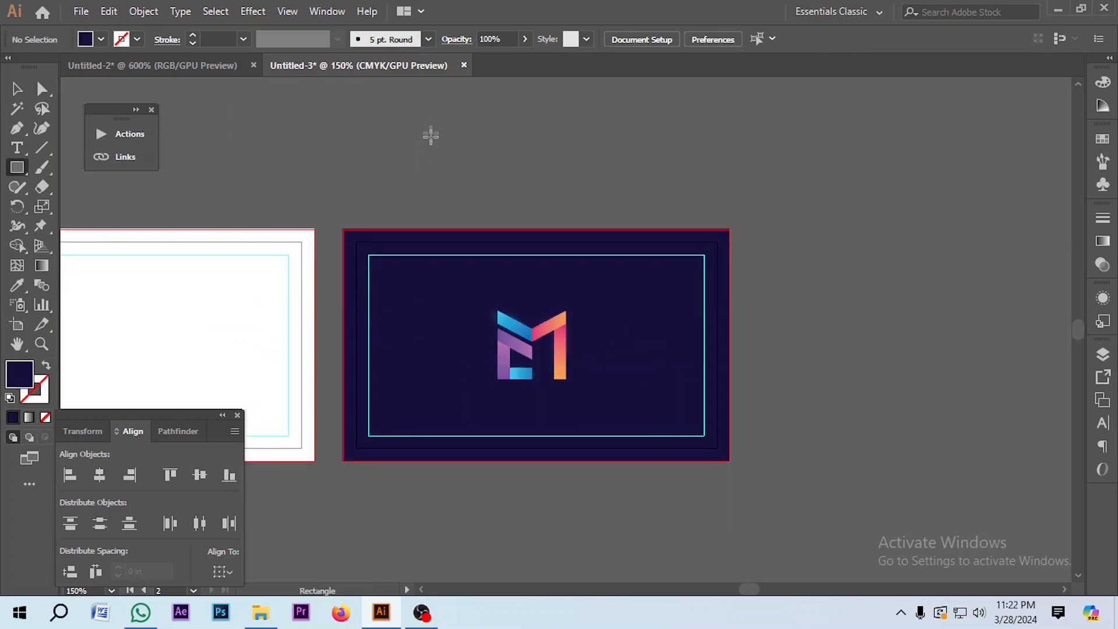
drag(415, 103, 430, 512)
click(1103, 138)
click(991, 230)
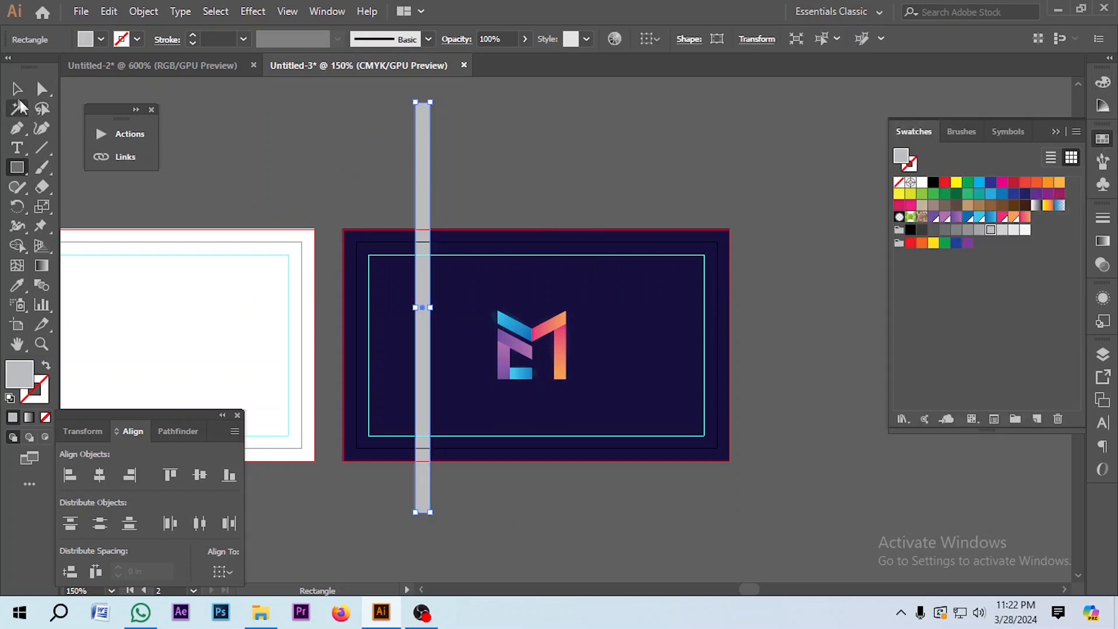
key(v)
Step: Rotate the grey bar to 315° and position it over the card's top-left corner
drag(437, 95, 535, 170)
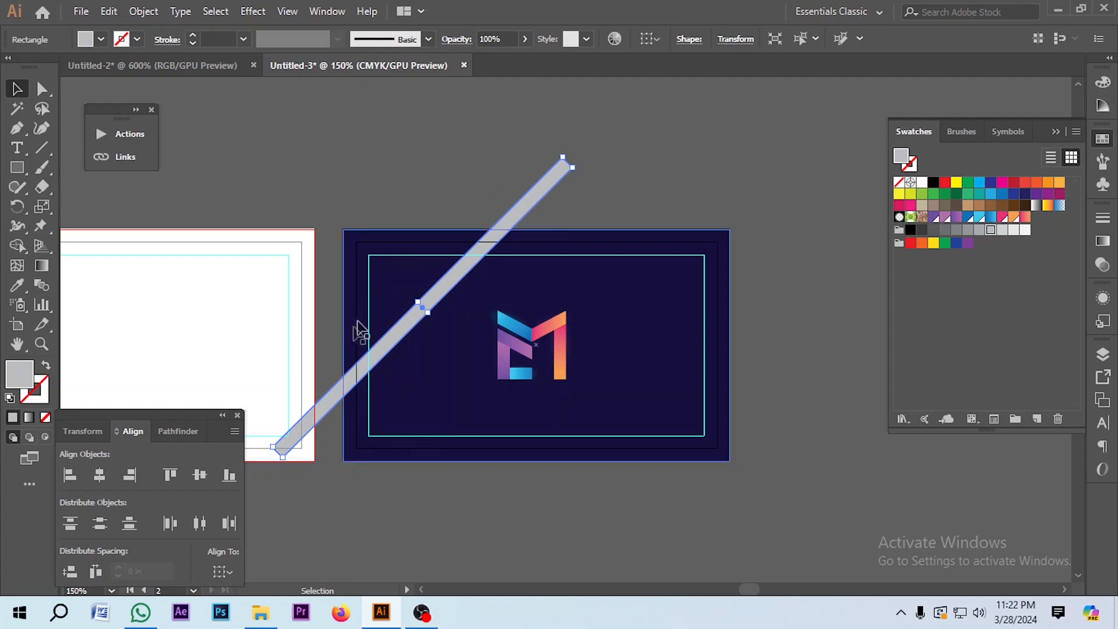
drag(404, 336, 366, 298)
scroll(365, 257, up, 2)
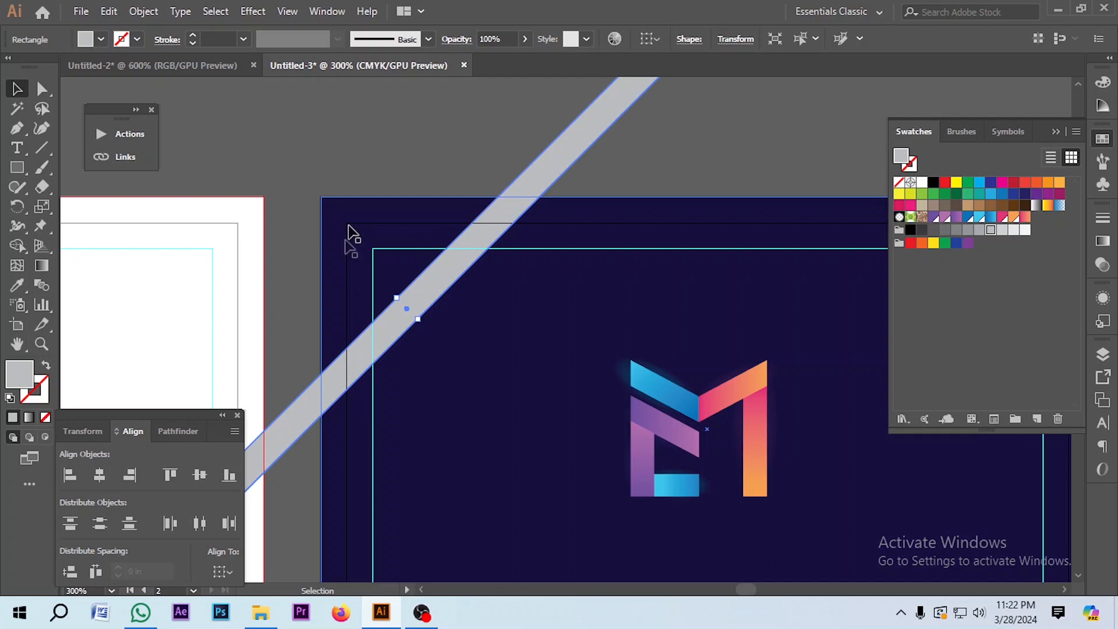
scroll(379, 169, down, 2)
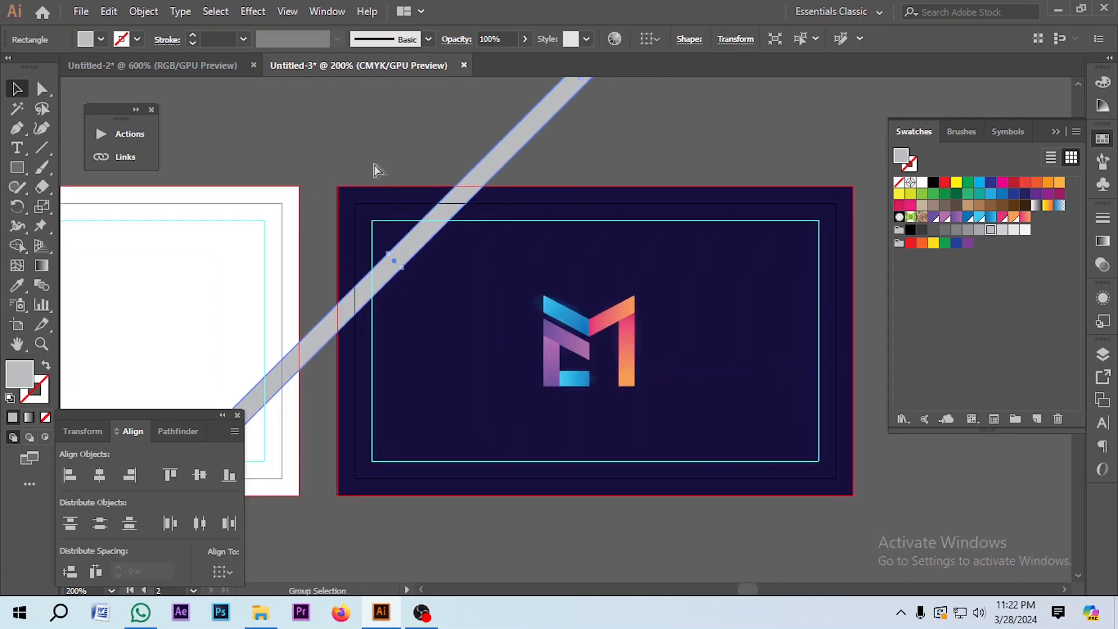
click(398, 216)
scroll(399, 244, up, 2)
drag(395, 270, 399, 279)
scroll(354, 210, down, 1)
Step: Trim the bar's parts above and left of the card with Shape Builder
click(373, 302)
scroll(373, 303, down, 1)
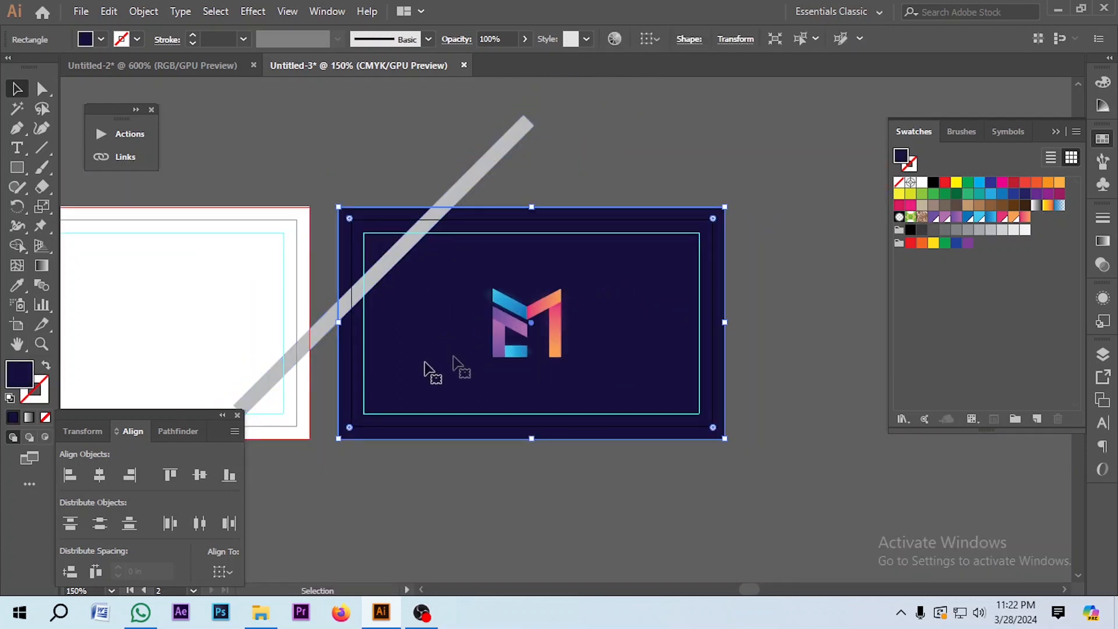
shift+click(475, 177)
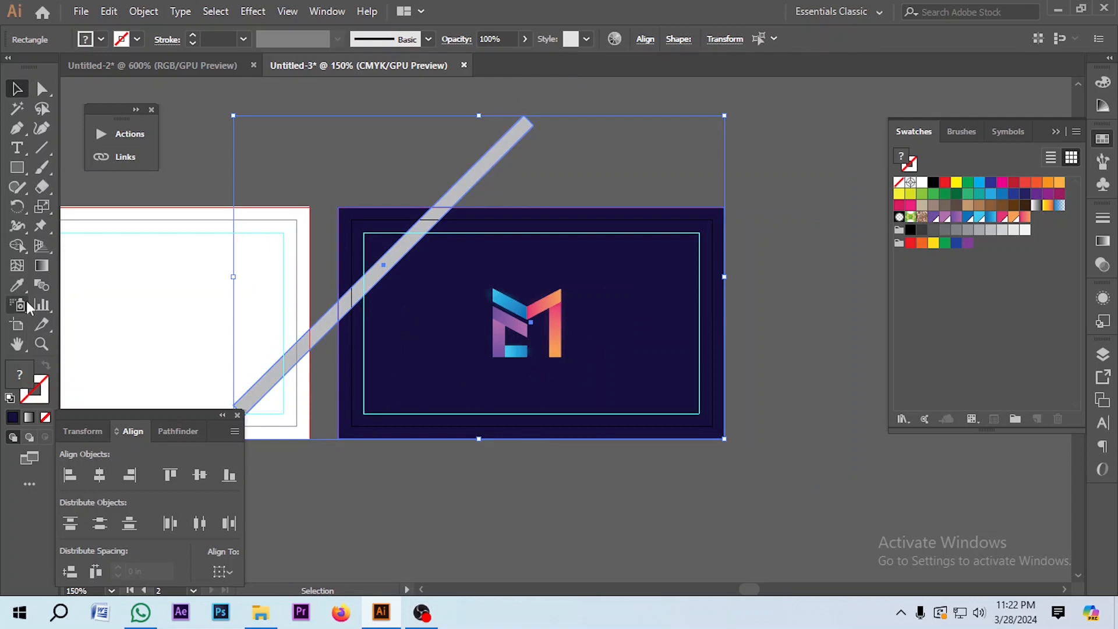
click(17, 245)
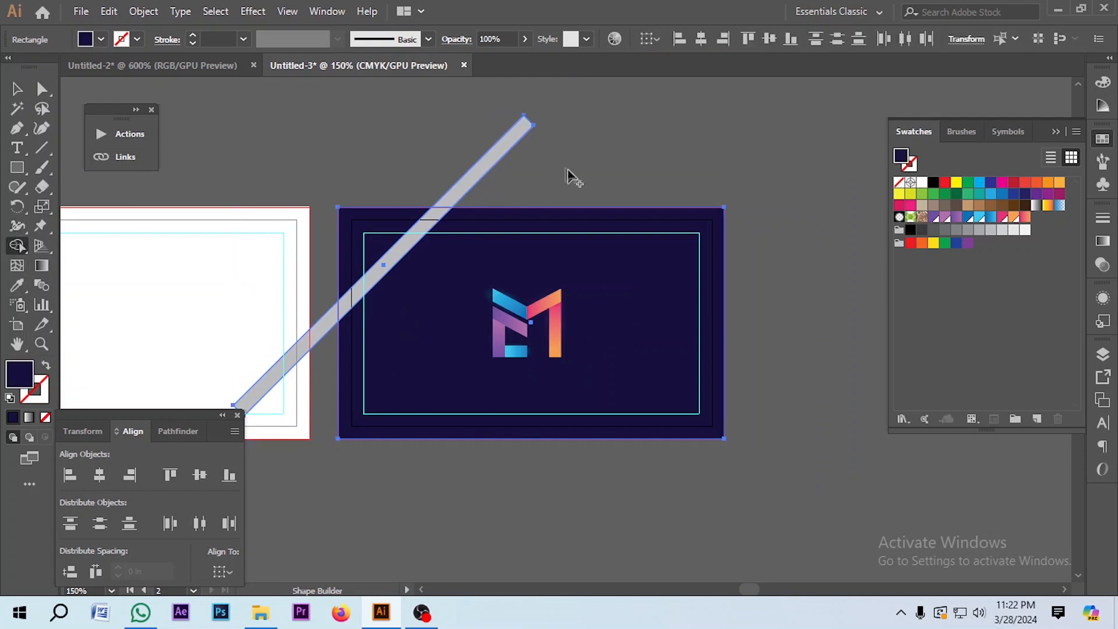
alt+click(491, 156)
alt+click(306, 356)
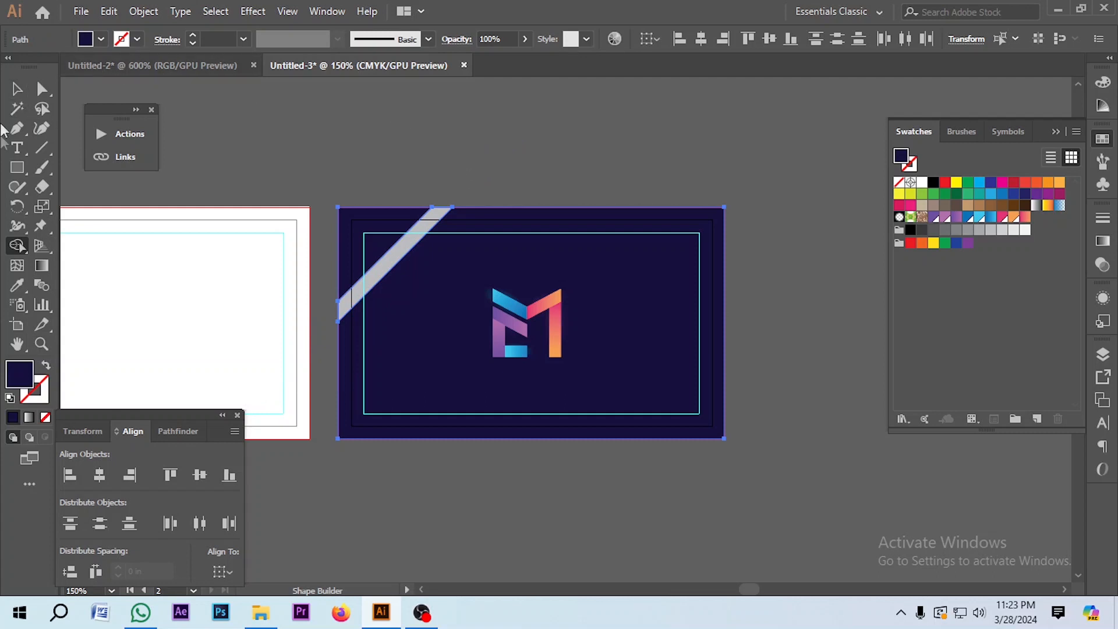
click(17, 88)
click(343, 119)
scroll(377, 261, up, 2)
click(387, 275)
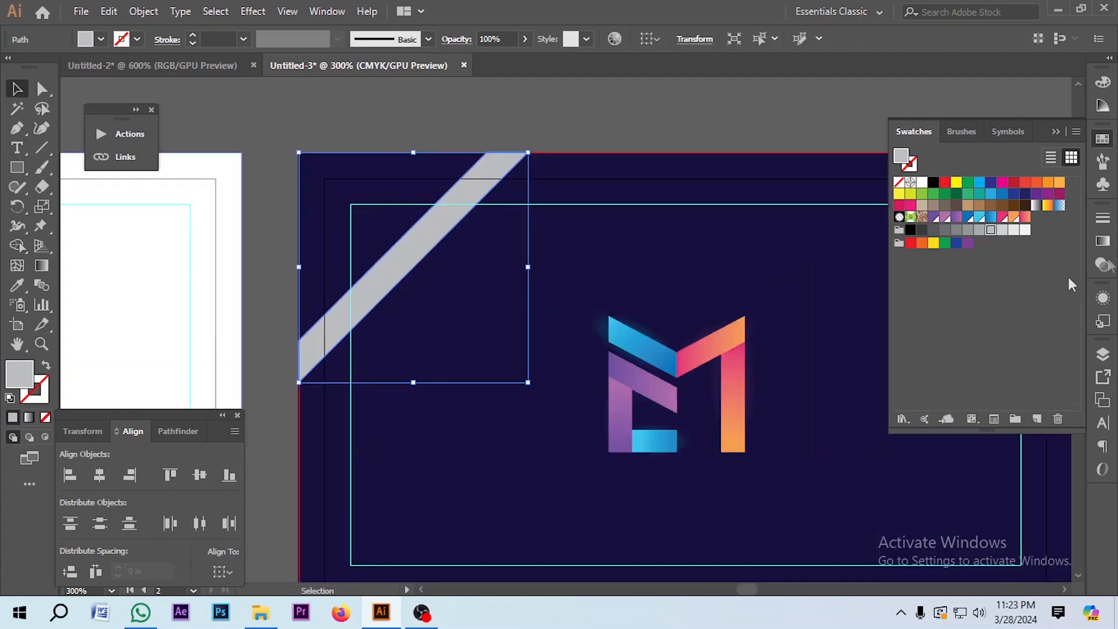
click(1103, 265)
click(938, 236)
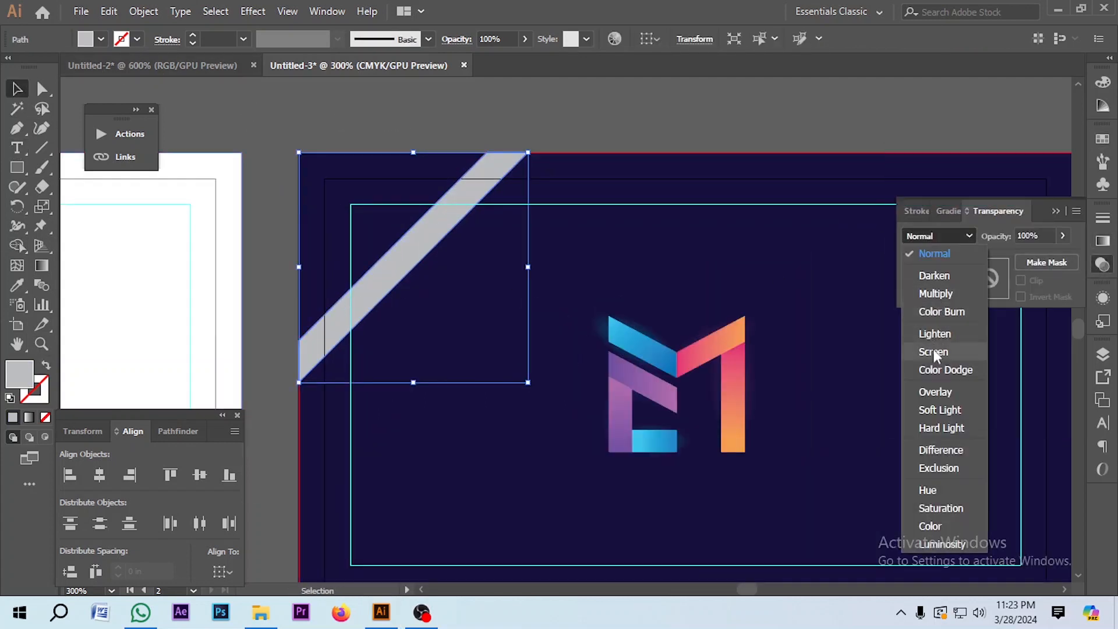
click(937, 389)
click(938, 236)
click(937, 405)
click(640, 94)
scroll(336, 191, down, 3)
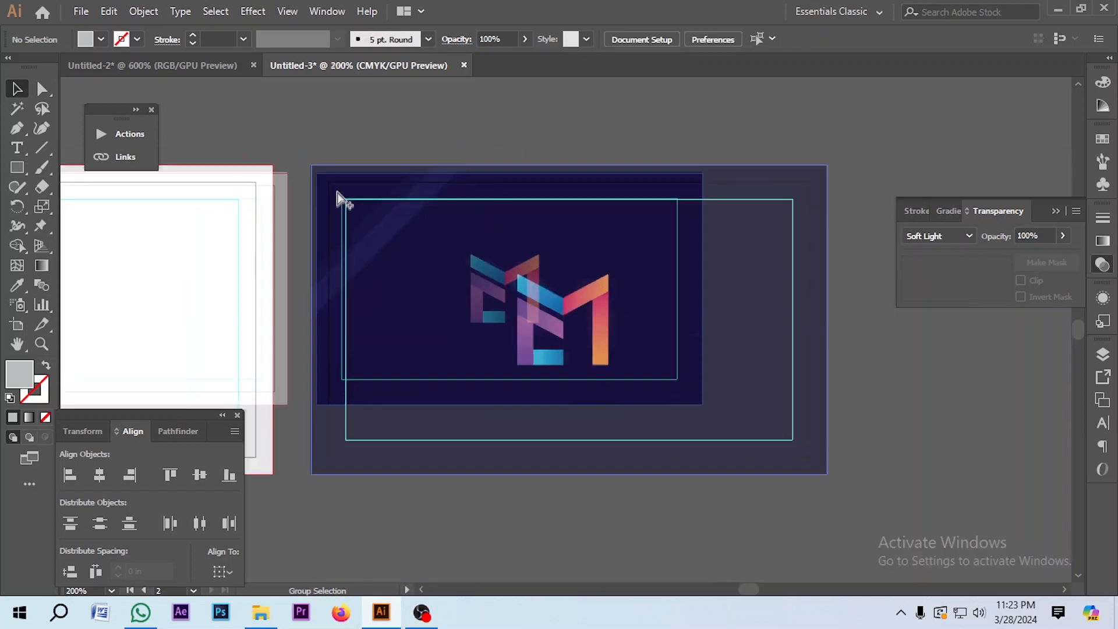
scroll(400, 369, up, 1)
click(339, 186)
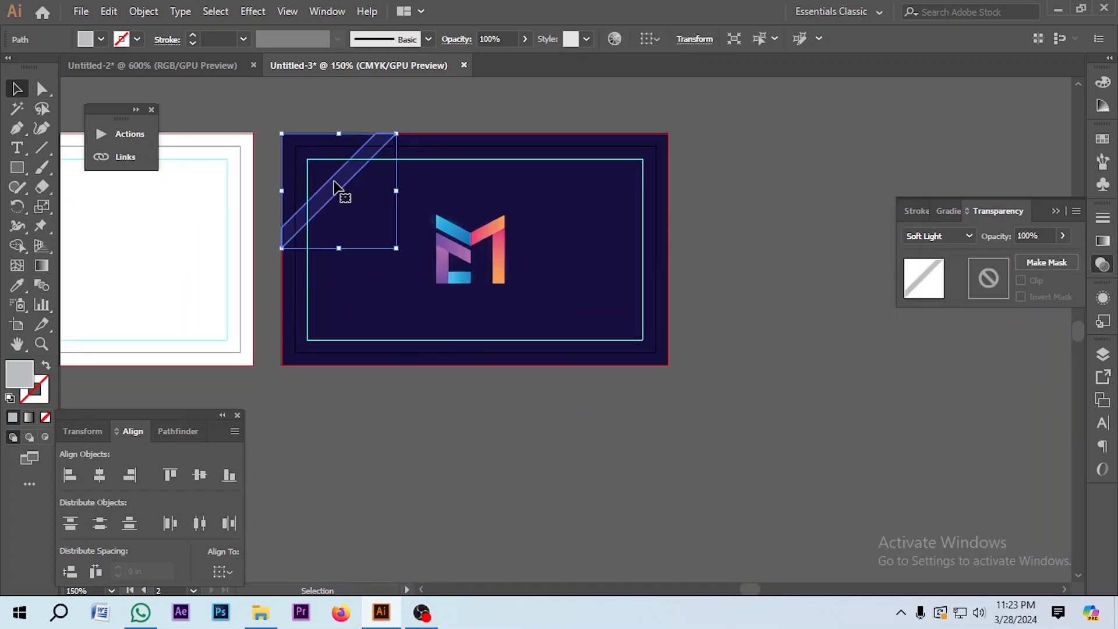
drag(397, 133, 554, 290)
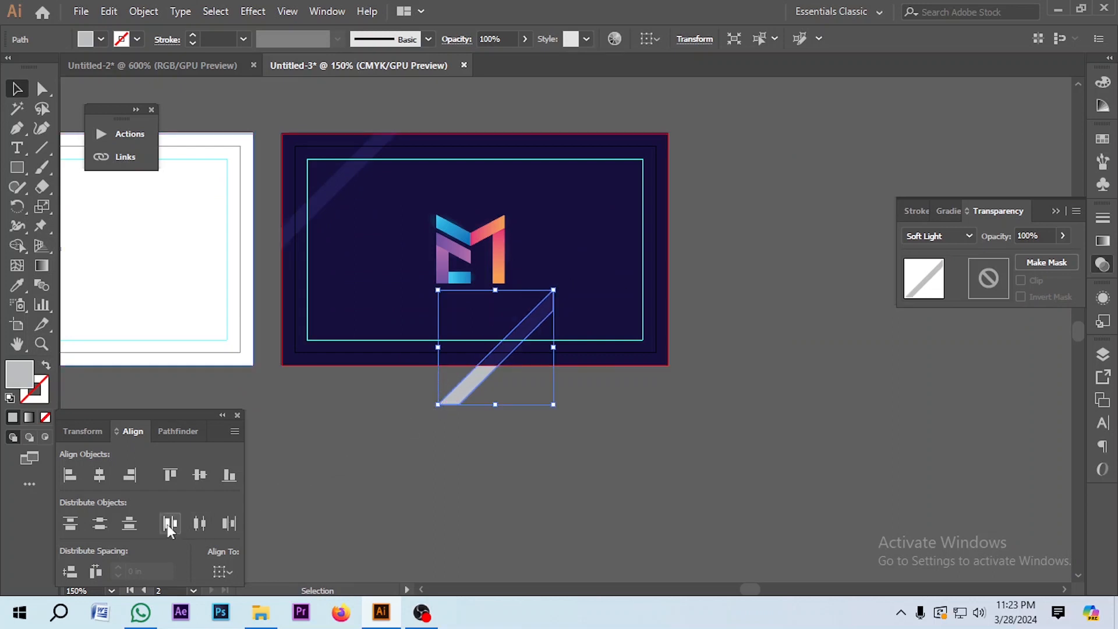
click(230, 476)
click(129, 476)
click(659, 423)
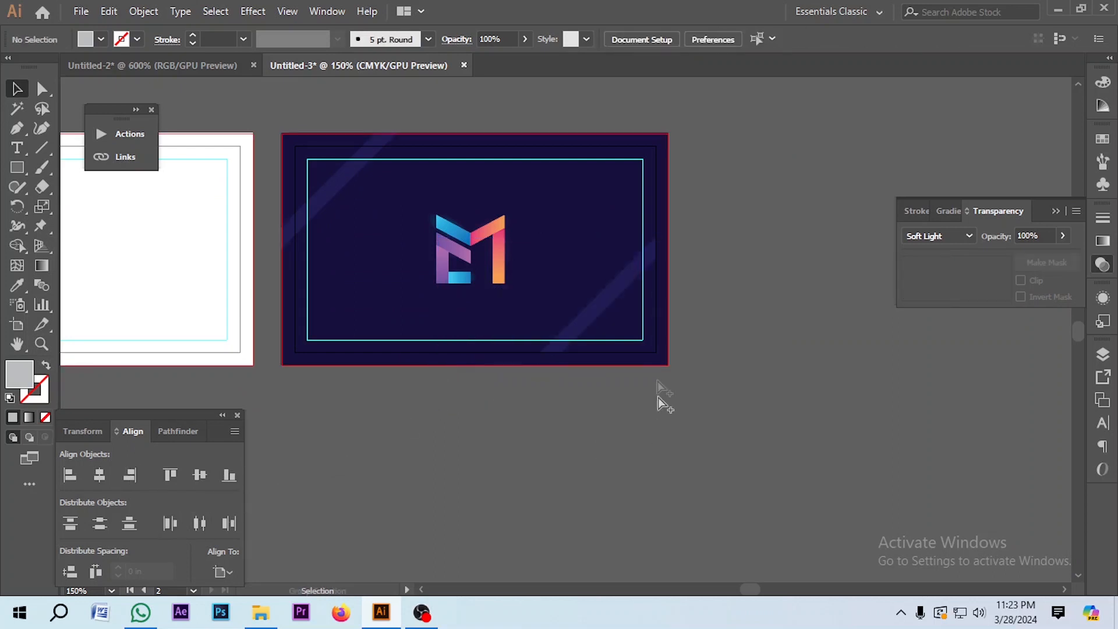
scroll(635, 353, up, 1)
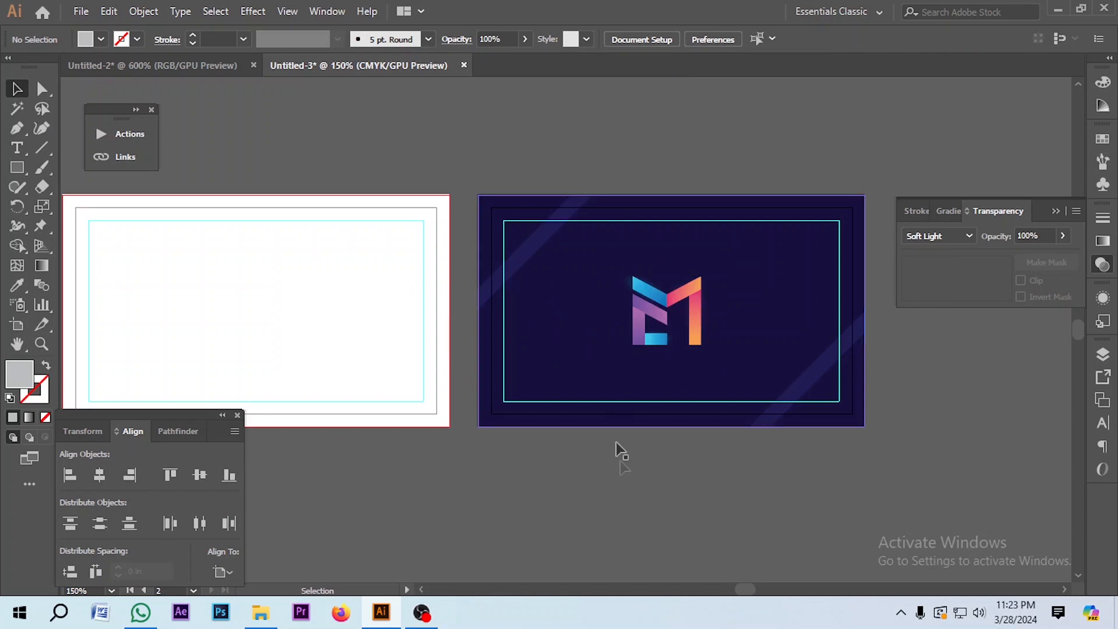
scroll(627, 431, down, 1)
scroll(627, 431, down, 1)
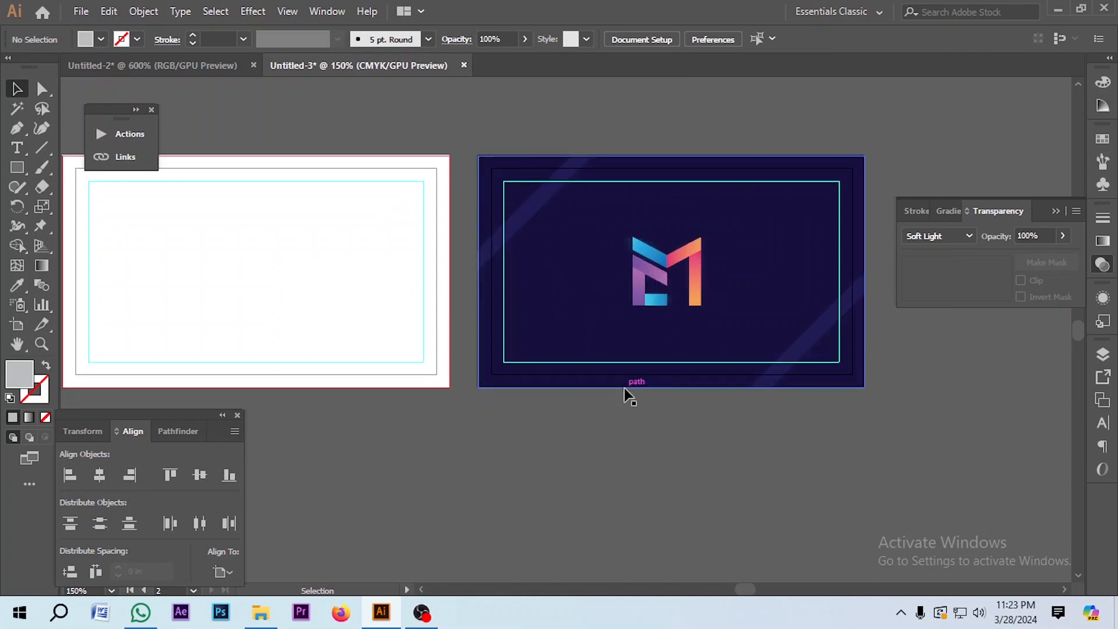
drag(482, 116, 897, 445)
click(898, 445)
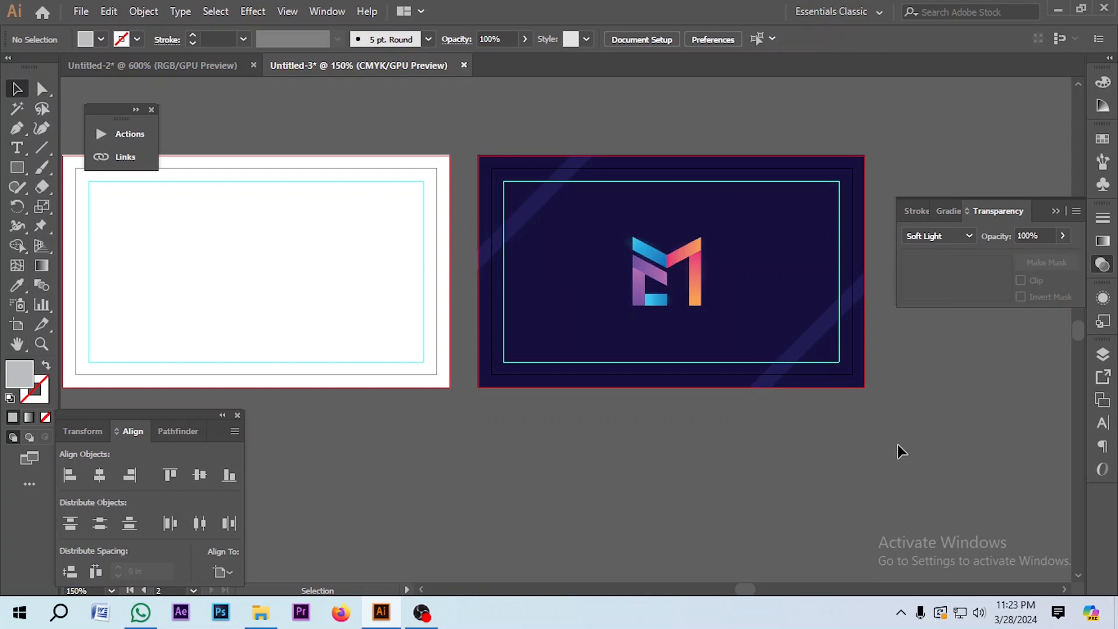
scroll(876, 421, down, 1)
click(488, 233)
click(545, 468)
Step: Draw a diagonal line across the front card with the Line Segment tool
scroll(462, 240, up, 1)
scroll(464, 192, up, 3)
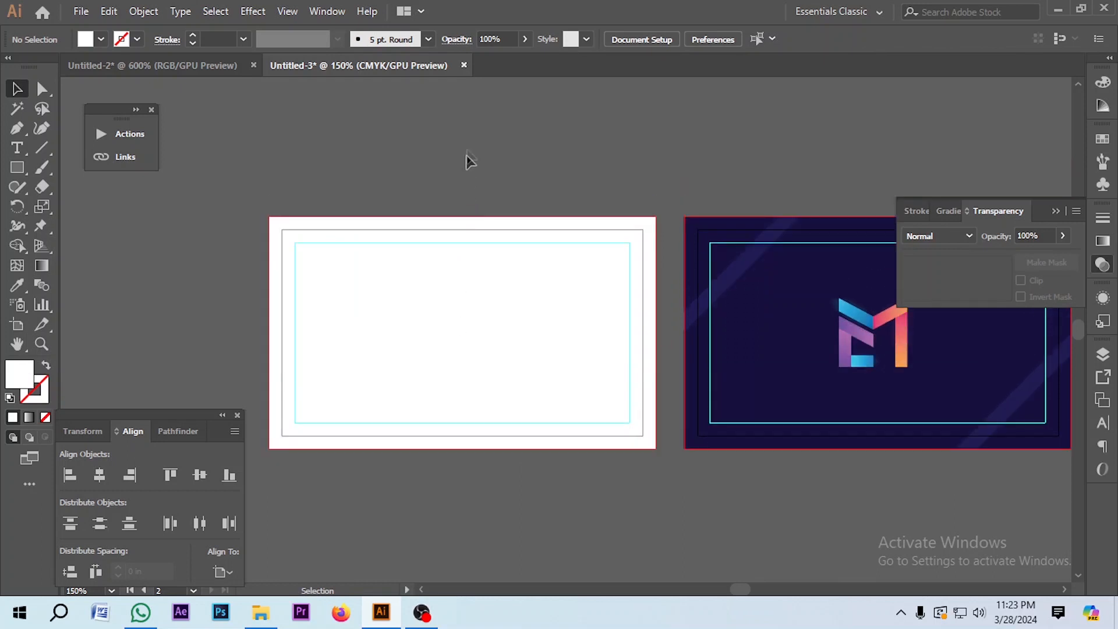
scroll(467, 175, down, 1)
scroll(517, 299, up, 1)
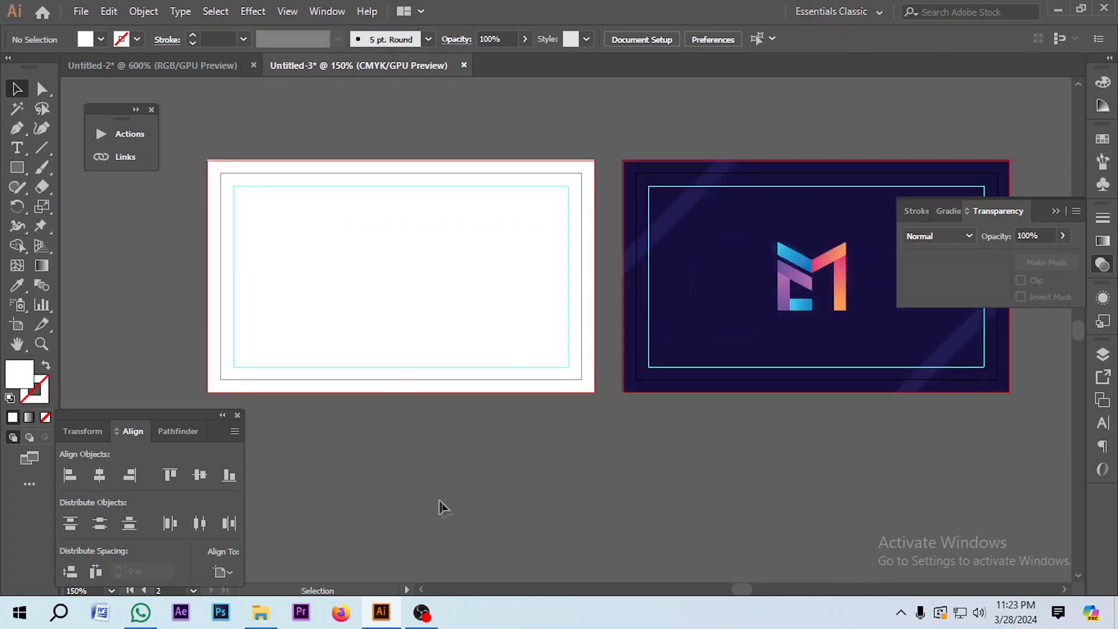
click(380, 307)
key(backslash)
drag(490, 93, 298, 480)
click(17, 89)
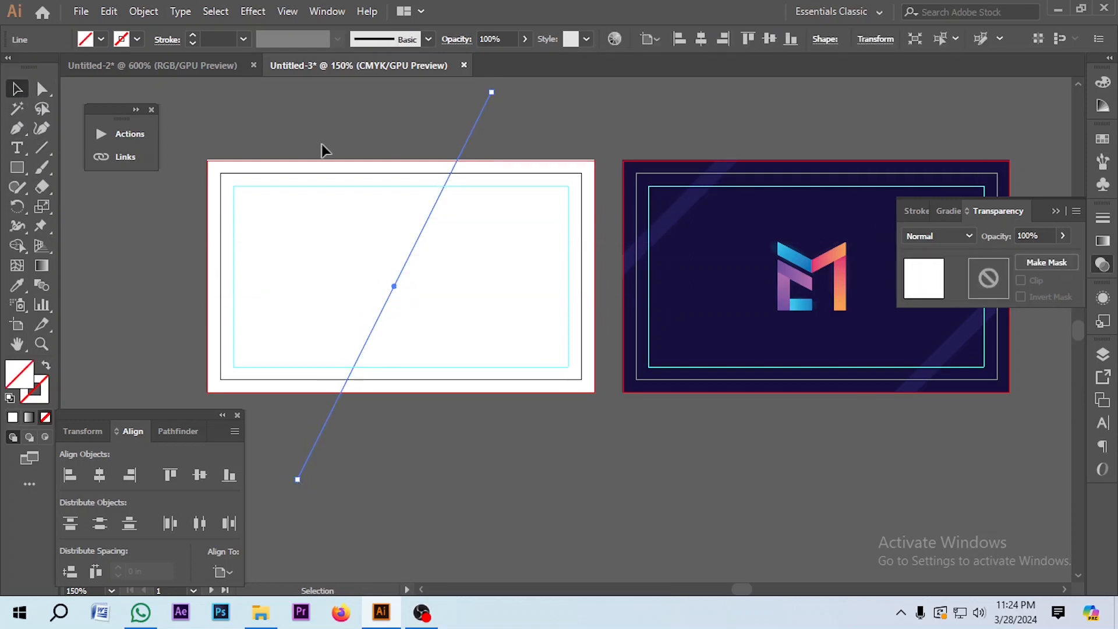
Step: Split the white card along the diagonal with Shape Builder, removing the line's overhangs
drag(324, 150, 475, 438)
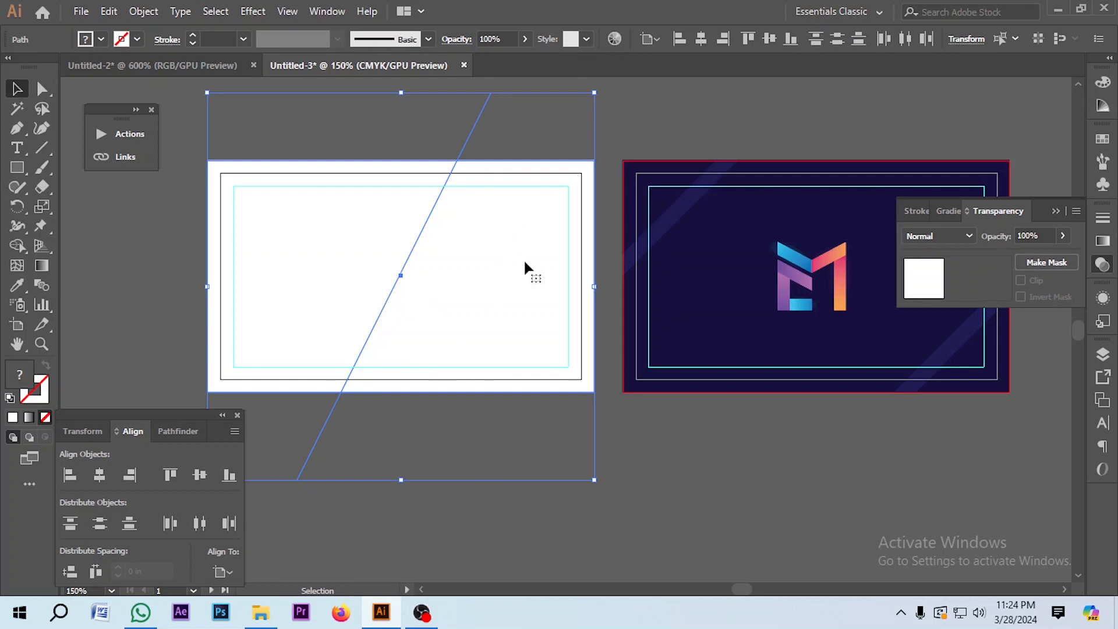
click(17, 245)
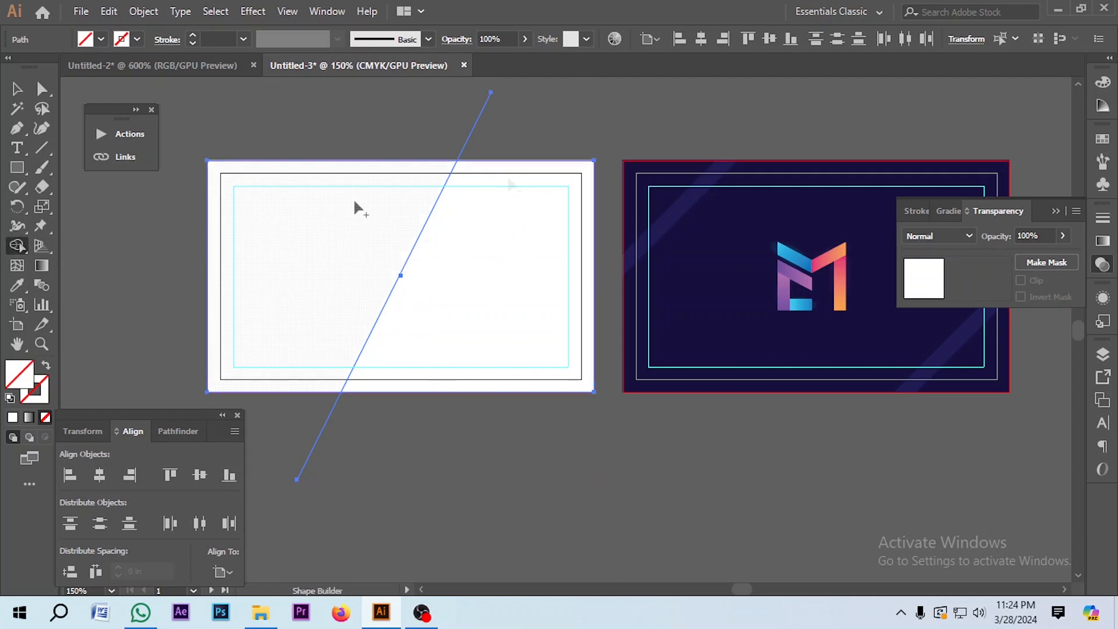
alt+click(473, 124)
alt+click(302, 462)
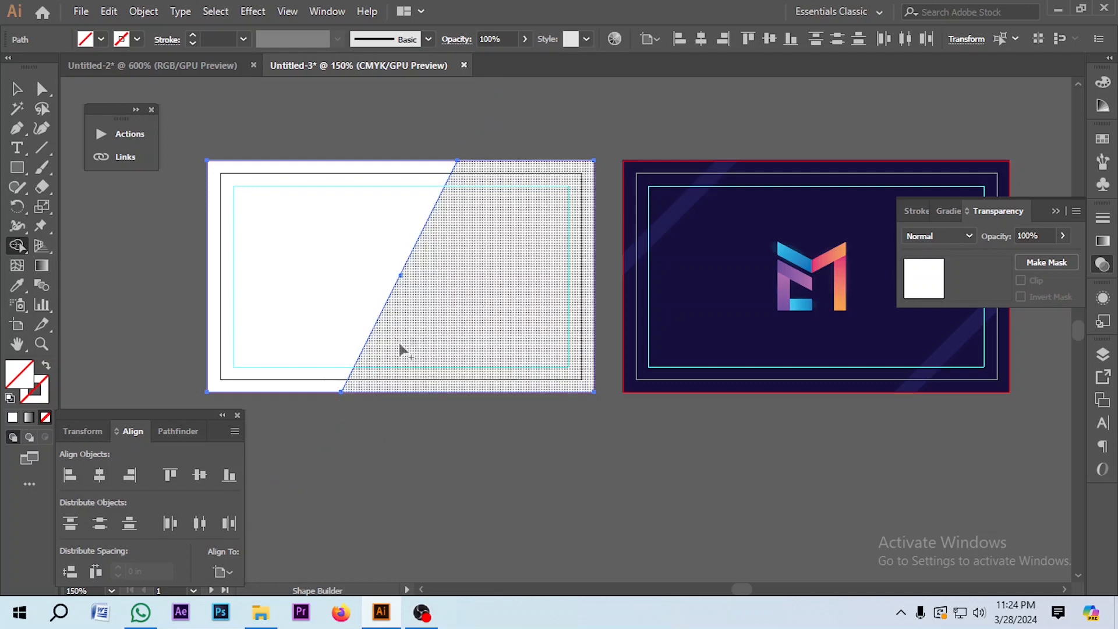
click(433, 321)
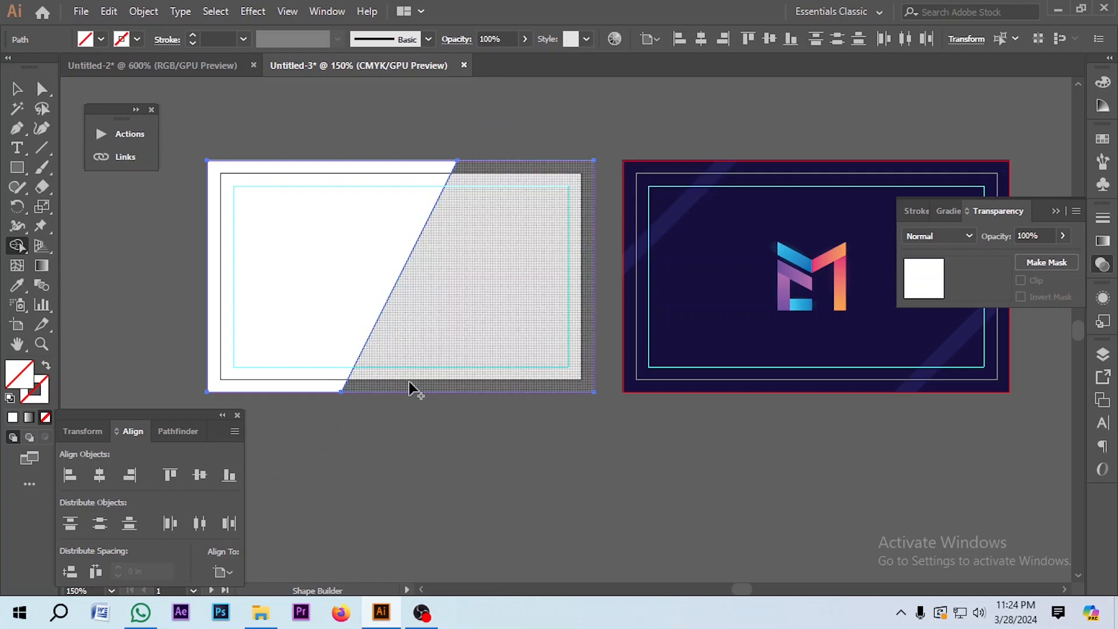
Step: Fill the right-hand split shape with the back card's navy via the Eyedropper
click(42, 89)
click(512, 129)
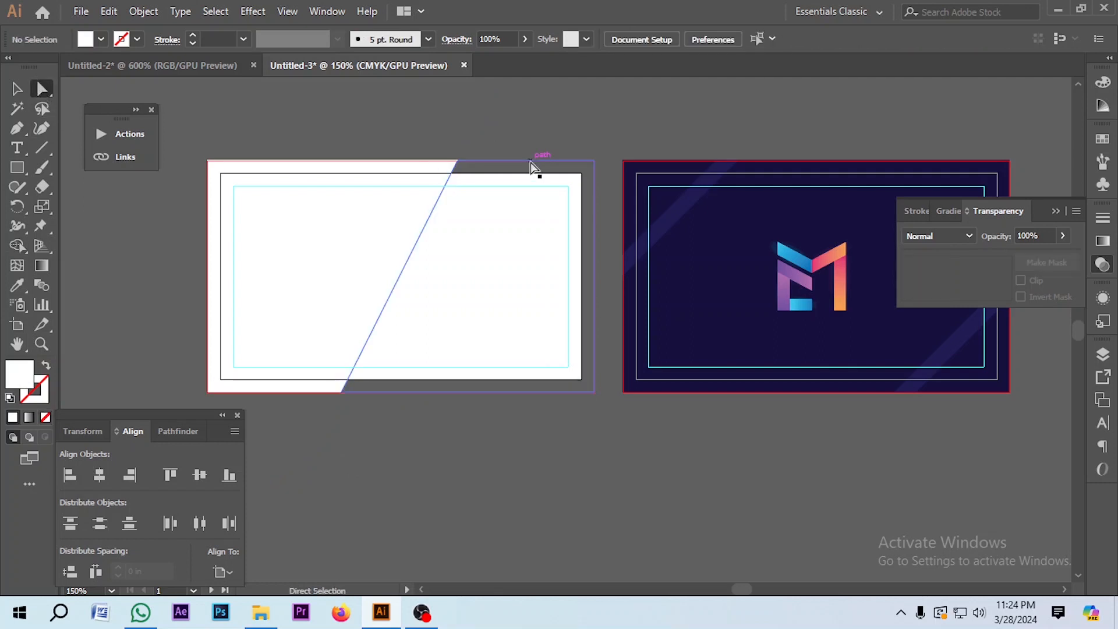
click(529, 161)
click(17, 285)
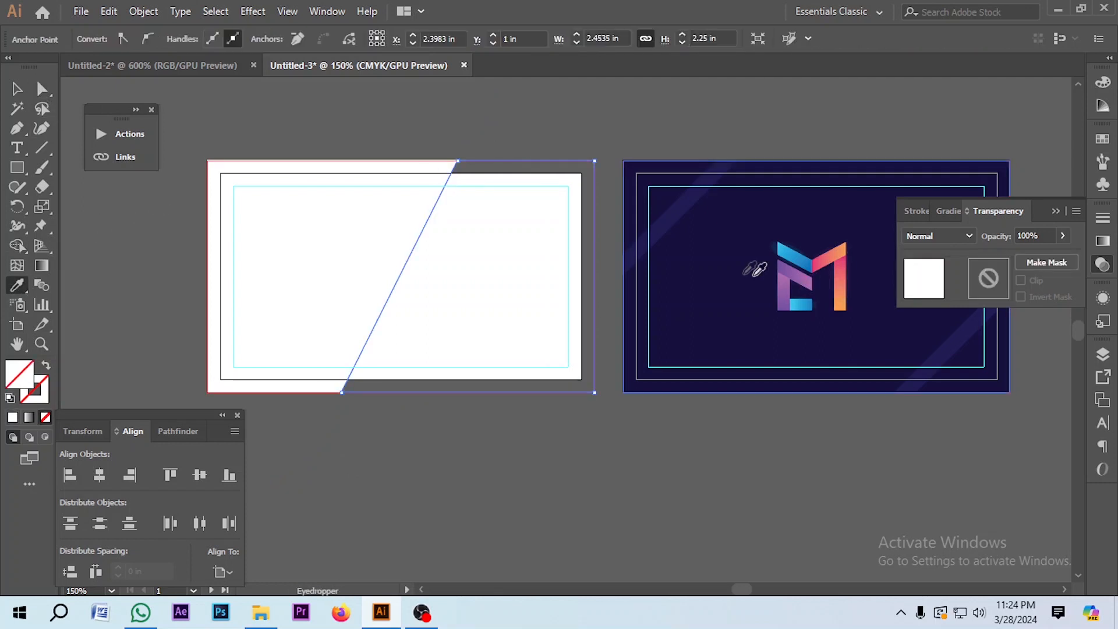
click(699, 284)
click(16, 89)
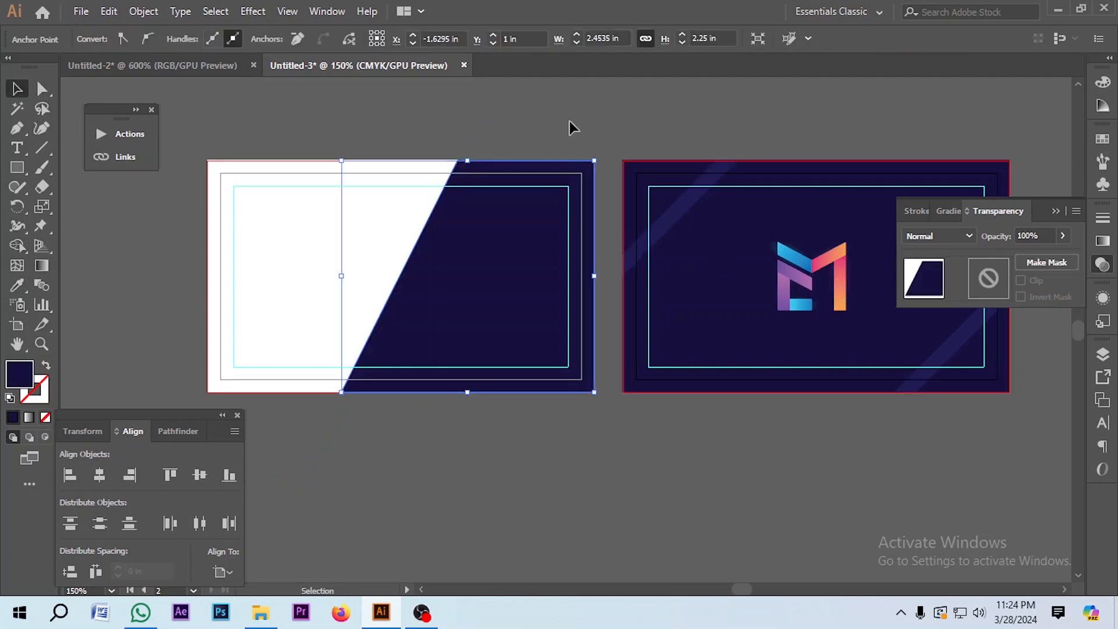
click(569, 124)
scroll(569, 124, up, 1)
scroll(595, 431, down, 1)
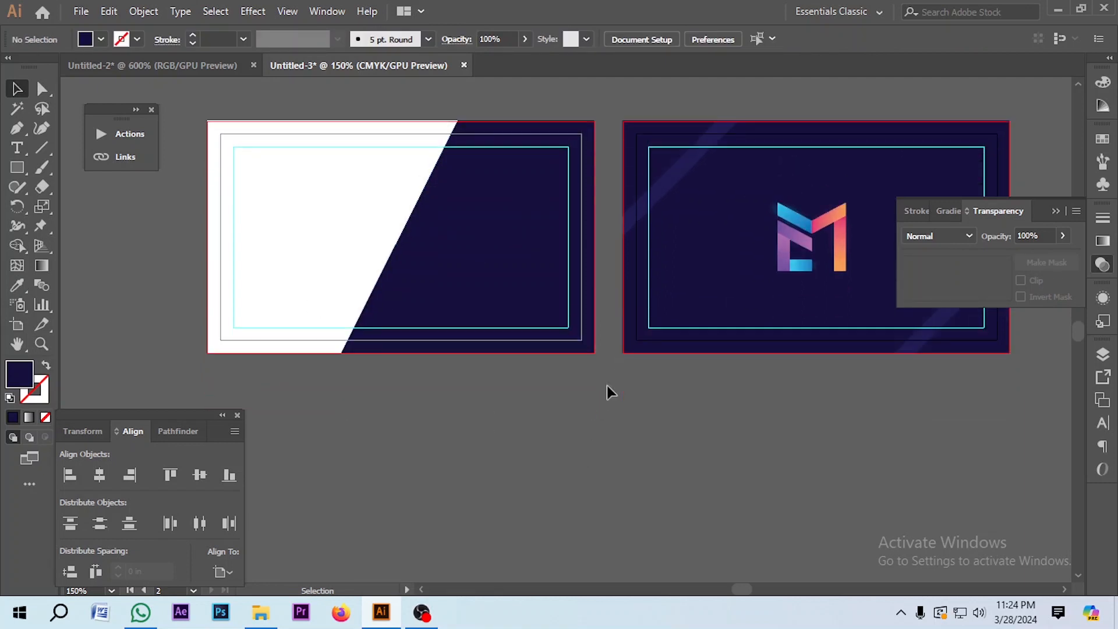
Step: Alt-drag a copy of the M logo onto the front card's navy area and scale it down
drag(801, 230, 491, 222)
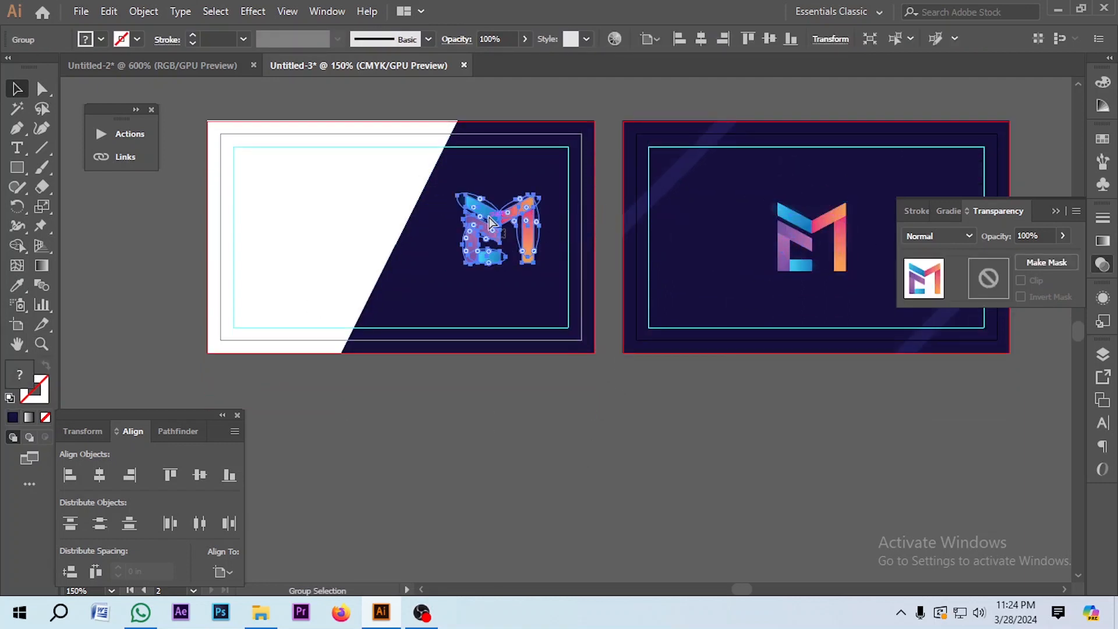
scroll(528, 192, up, 2)
drag(554, 193, 501, 212)
scroll(492, 209, down, 2)
click(478, 391)
scroll(484, 235, up, 1)
scroll(485, 216, down, 2)
click(479, 327)
scroll(473, 220, up, 2)
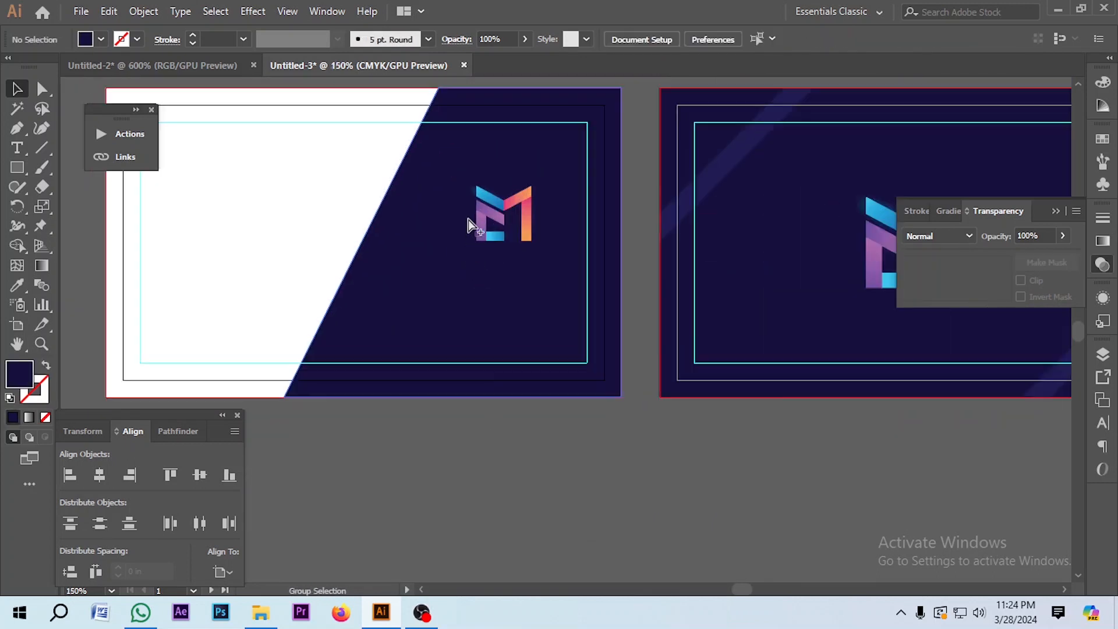
Step: Type 'Minimal Canvas' and move the text onto the navy area below the logo
click(17, 148)
click(385, 459)
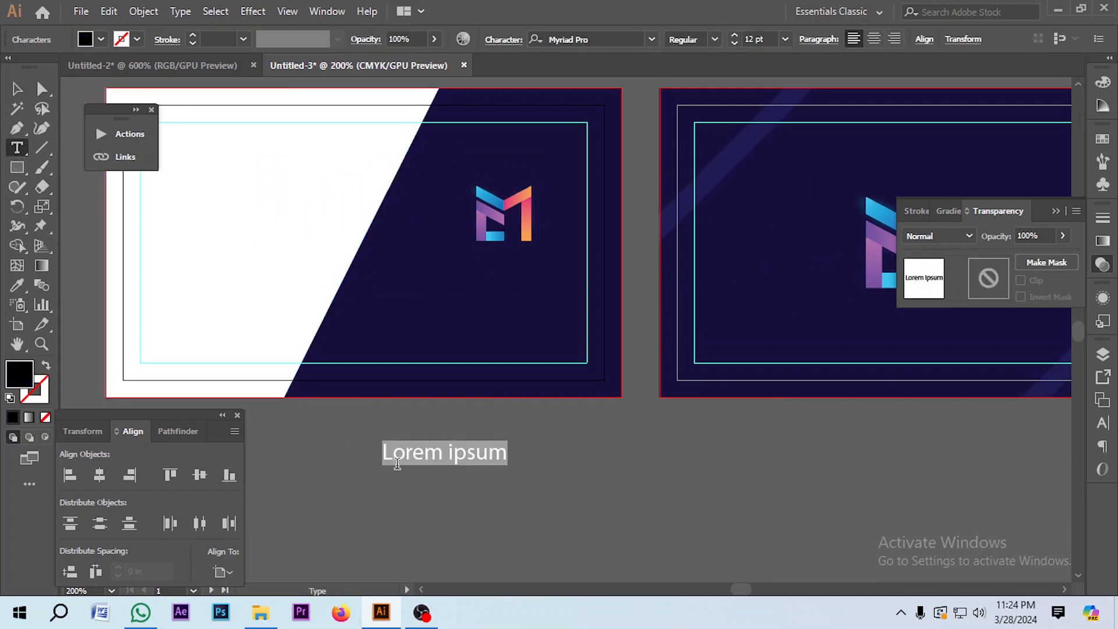
text(Minim)
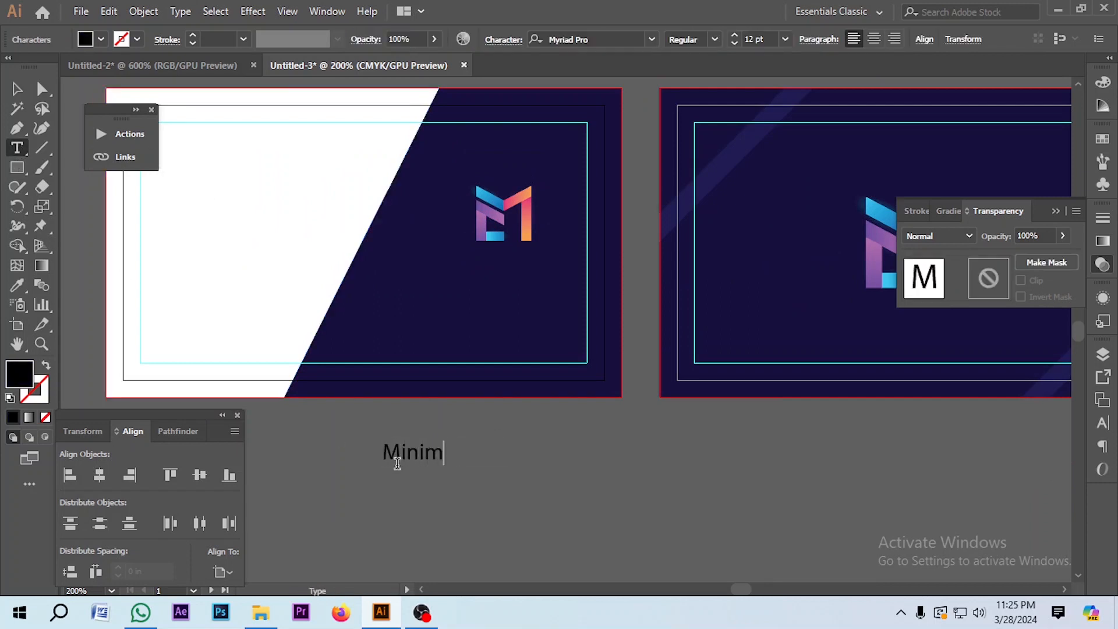
text(al Canvas)
click(16, 89)
drag(504, 449, 586, 250)
Step: Make the heading white, set its font to Audiowide, and centre it under the logo
click(1103, 139)
click(922, 183)
scroll(498, 284, up, 1)
drag(530, 300, 551, 300)
scroll(522, 288, down, 1)
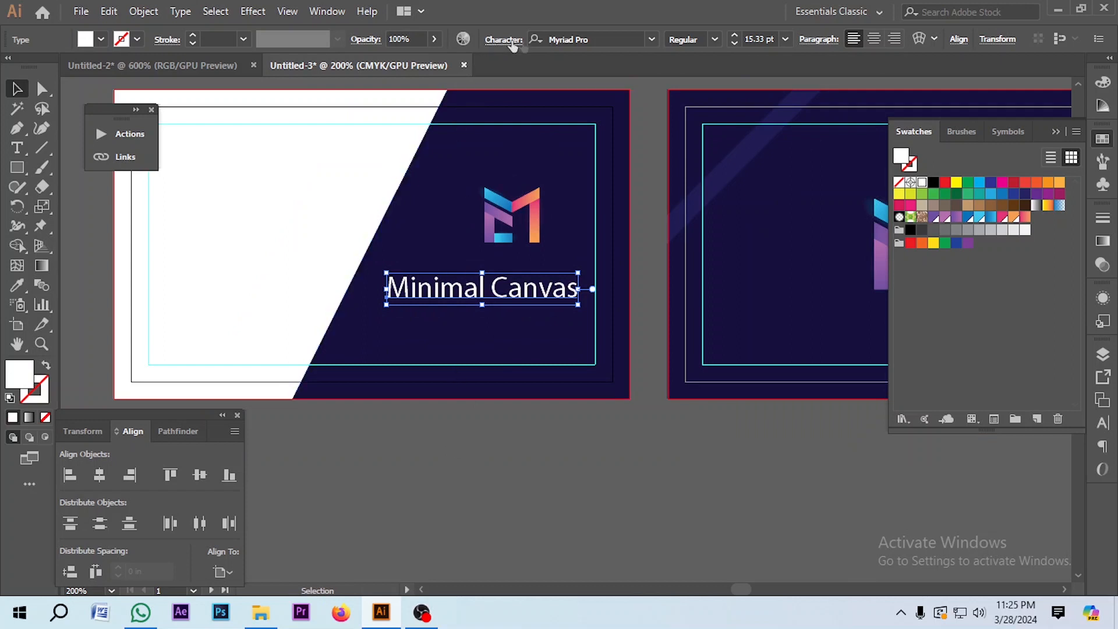
click(607, 37)
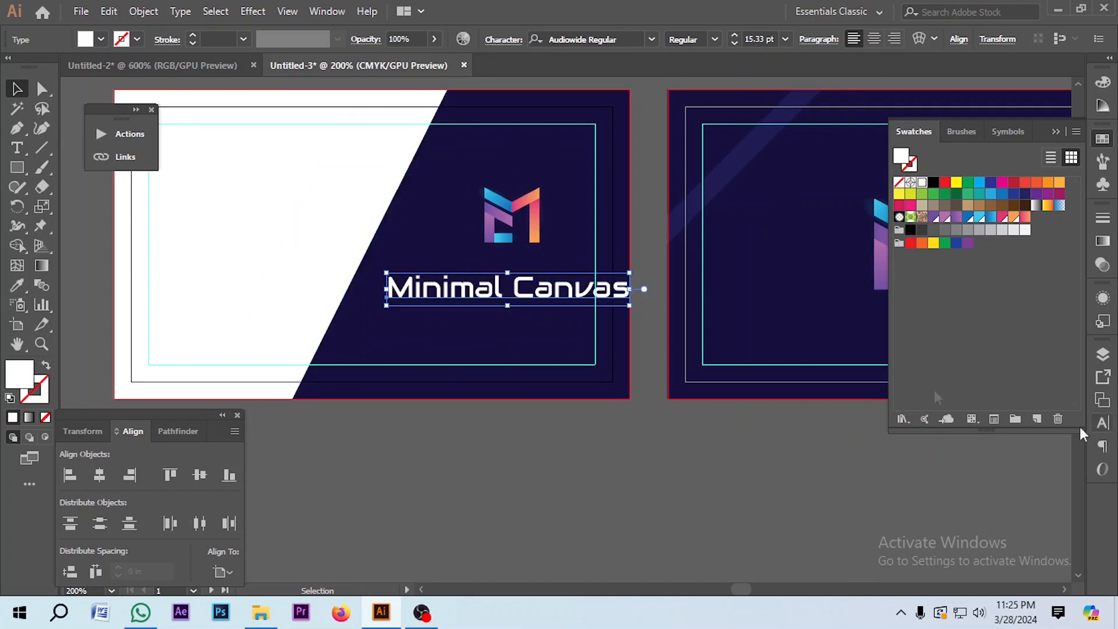
drag(571, 288, 548, 289)
click(512, 472)
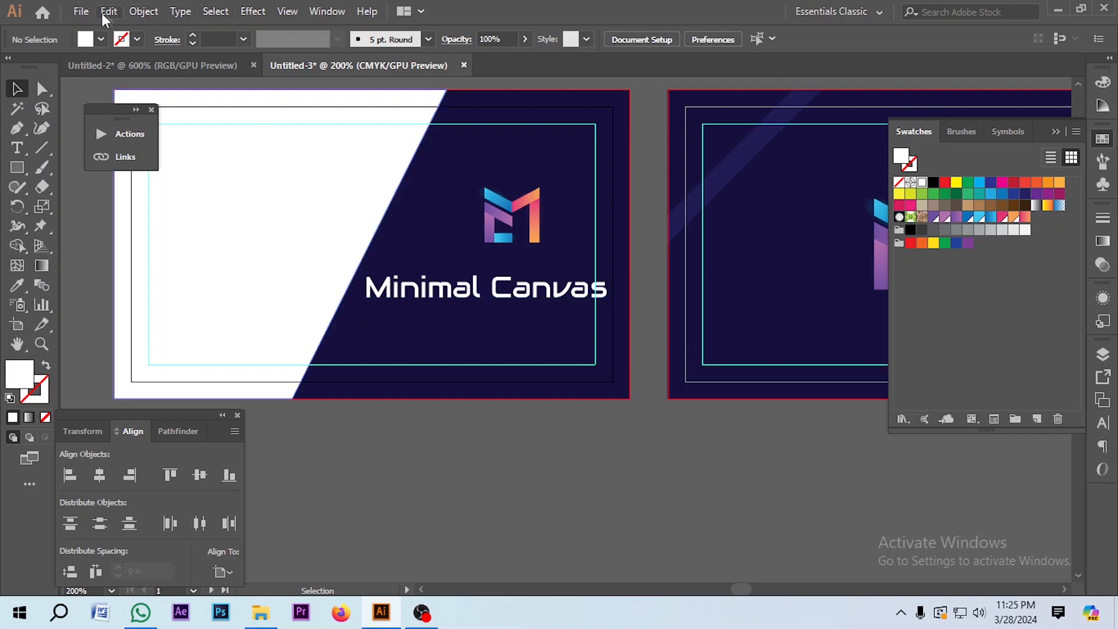
Step: Change the heading to uppercase MINIMAL CANVAS with Type > Change Case
click(1103, 422)
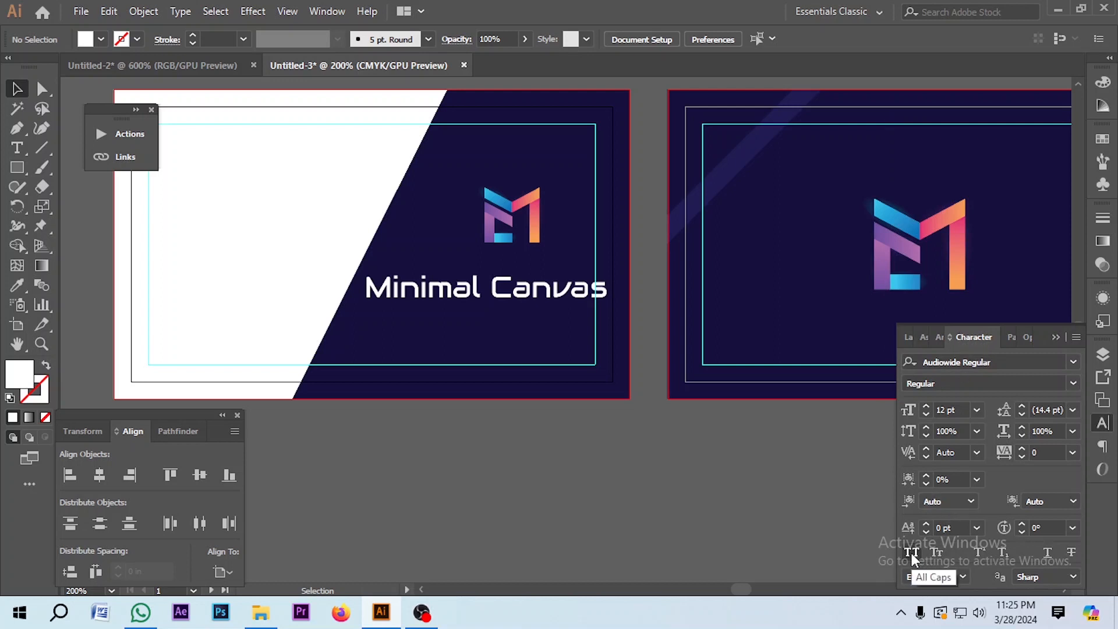
click(458, 300)
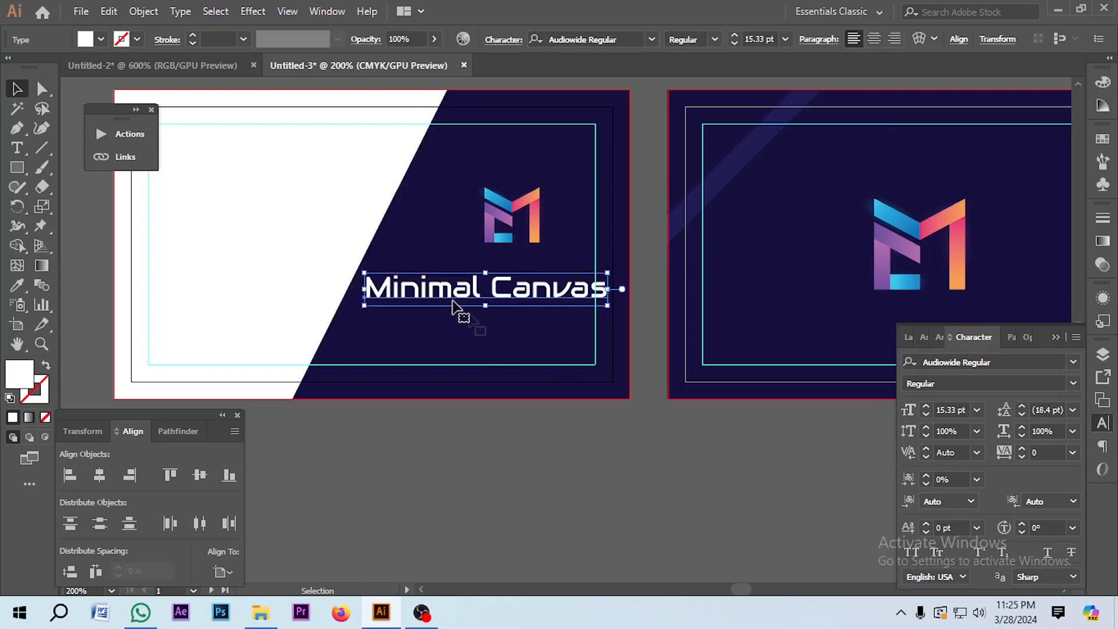
click(913, 552)
drag(657, 303, 584, 298)
key(ctrl+z)
key(ctrl+z)
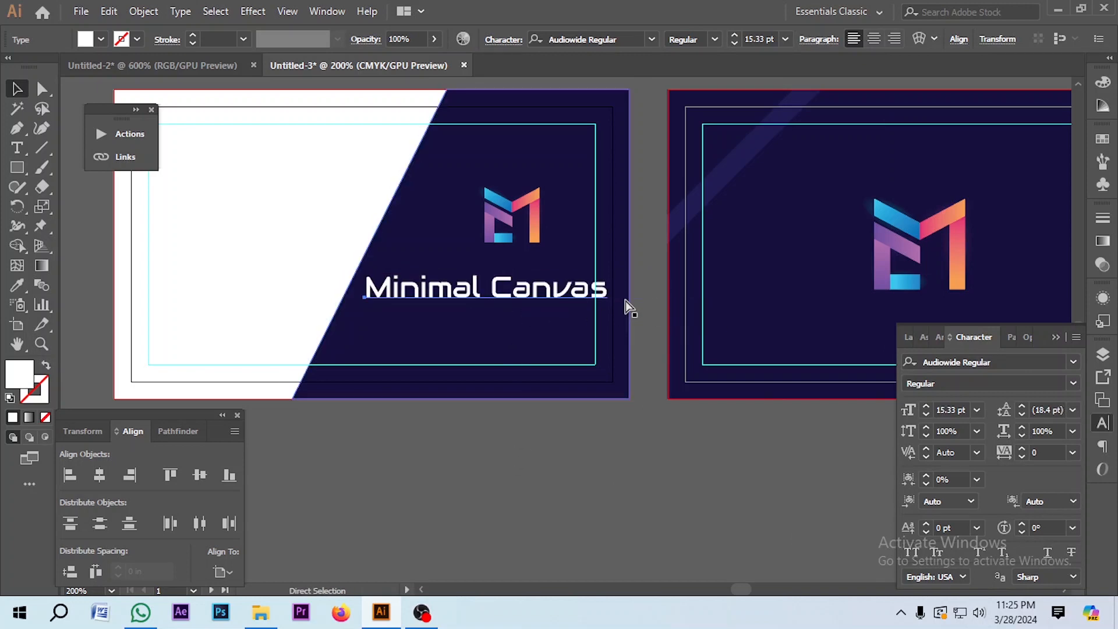
click(179, 12)
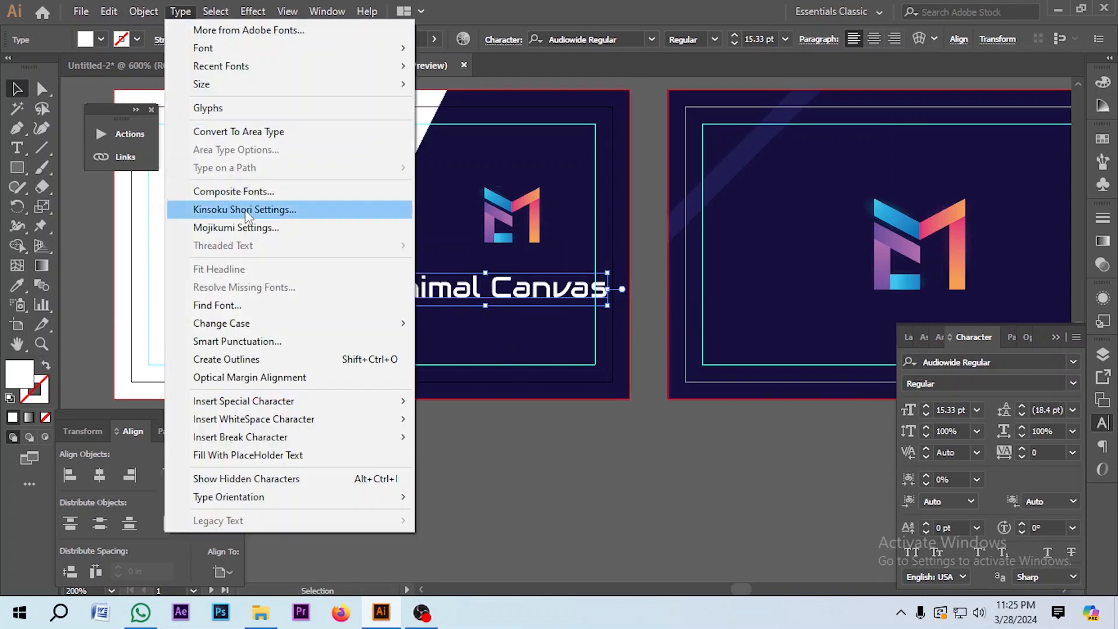
mouse_move(222, 329)
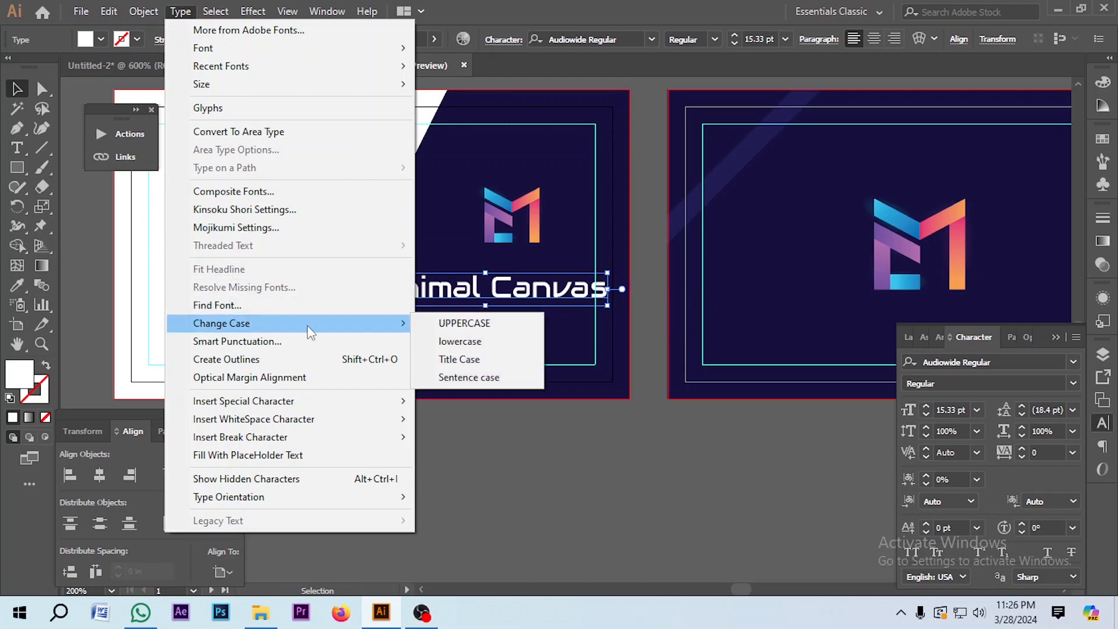
click(466, 321)
Step: Shrink the heading to about 12 pt and centre the logo above it
scroll(598, 303, up, 2)
scroll(517, 298, down, 5)
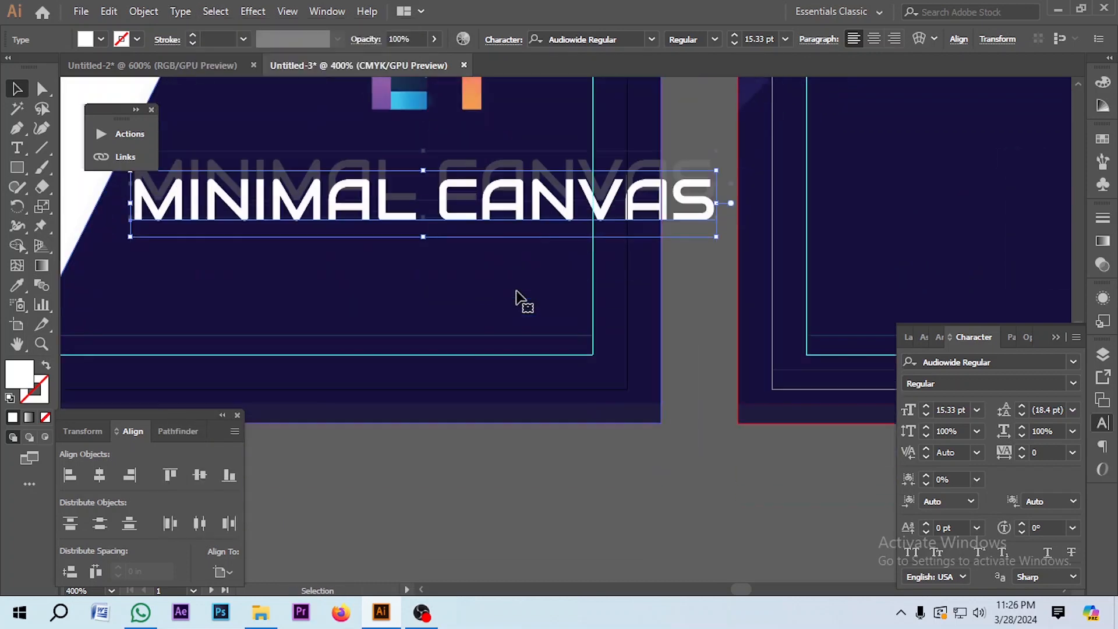
scroll(655, 211, up, 1)
drag(717, 274, 591, 280)
scroll(592, 277, down, 1)
scroll(527, 259, up, 1)
drag(544, 359, 544, 368)
scroll(542, 367, down, 1)
drag(525, 283, 495, 304)
shift+click(495, 364)
click(496, 364)
click(100, 475)
Step: Resize the heading to 10.58 pt and group it with the logo
click(517, 343)
scroll(516, 365, up, 3)
click(533, 372)
drag(759, 325, 718, 331)
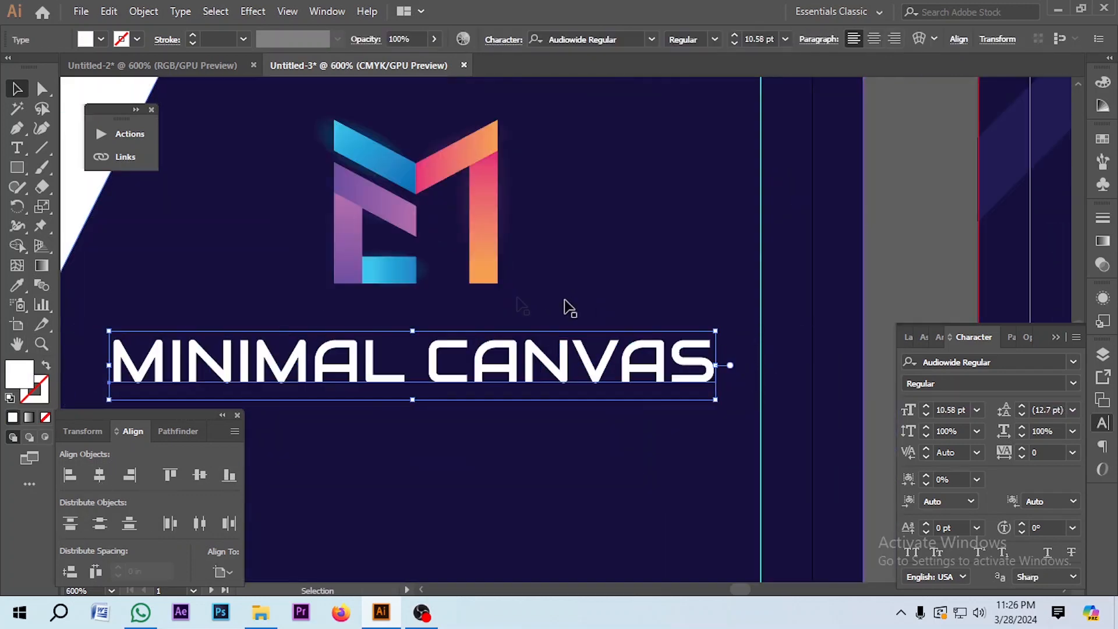
shift+click(484, 262)
scroll(484, 286, down, 2)
key(ctrl+g)
Step: Centre the logo-and-heading group vertically on the navy shape
scroll(486, 290, down, 1)
drag(480, 278, 503, 260)
shift+click(334, 383)
click(200, 476)
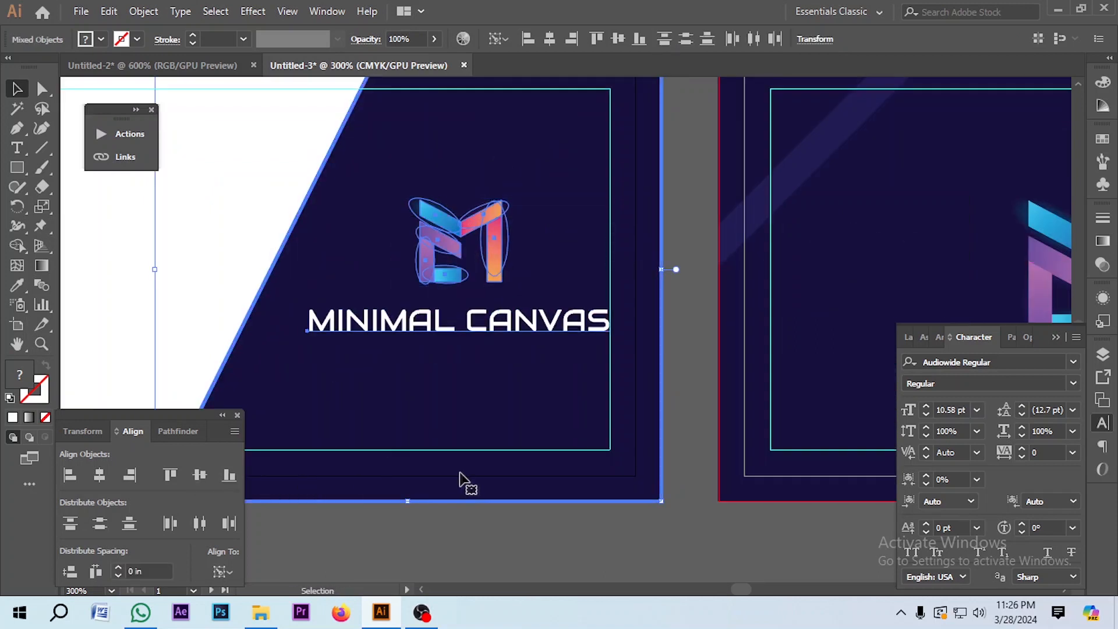
scroll(463, 474, down, 2)
click(486, 487)
scroll(408, 341, up, 1)
click(508, 333)
scroll(513, 333, down, 1)
click(491, 524)
Step: Enlarge the logo-and-heading group so the heading reaches 15.33 pt
scroll(568, 316, up, 2)
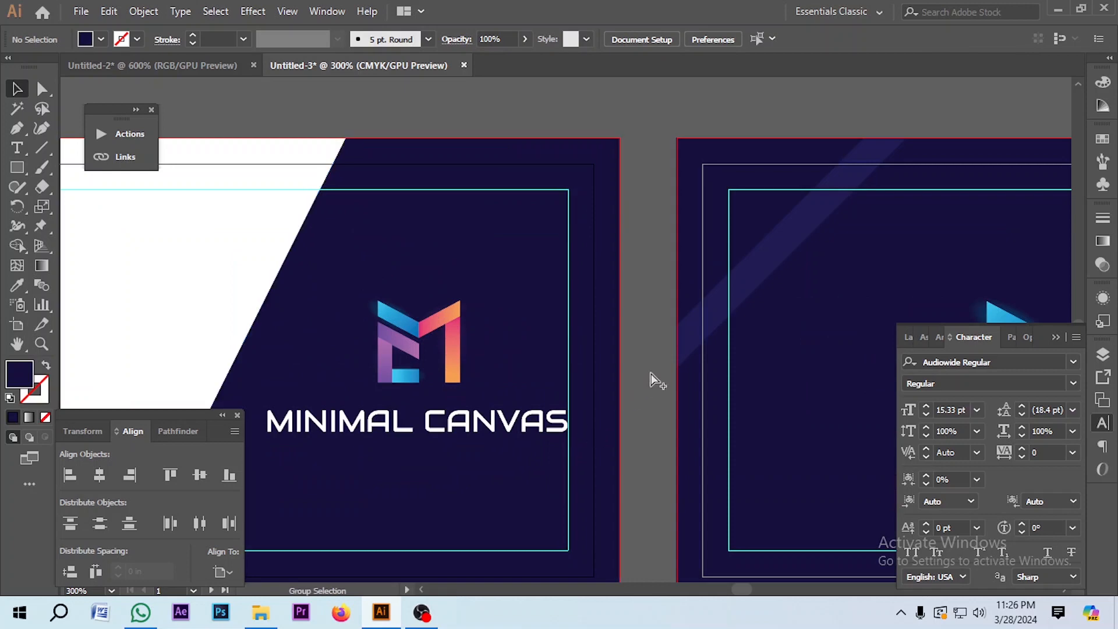
scroll(589, 398, down, 1)
scroll(564, 385, up, 2)
click(554, 364)
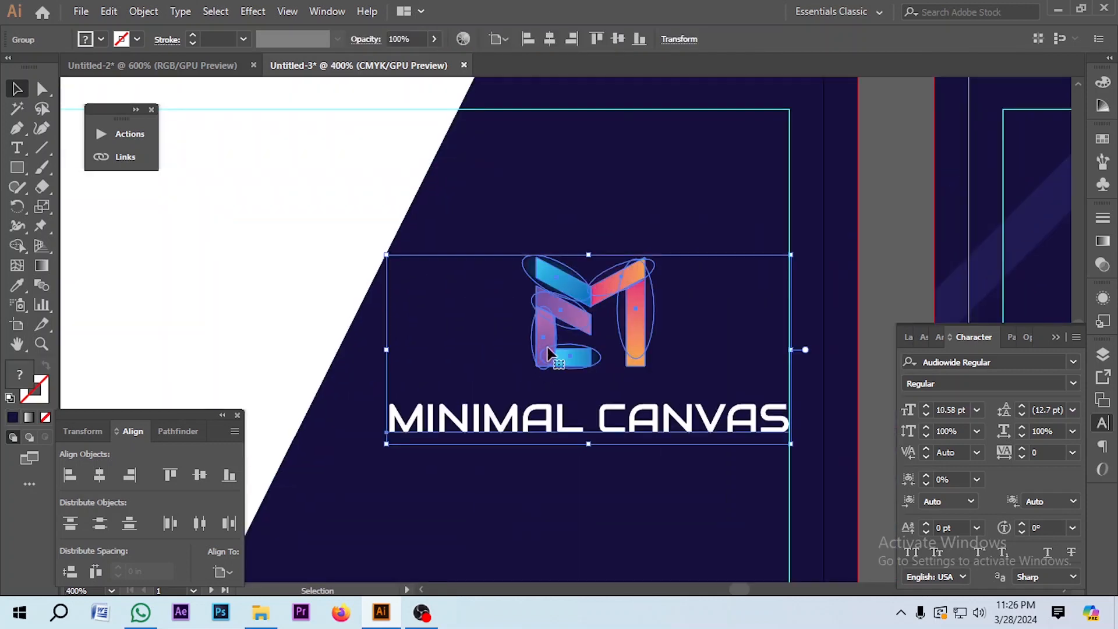
drag(388, 446, 367, 456)
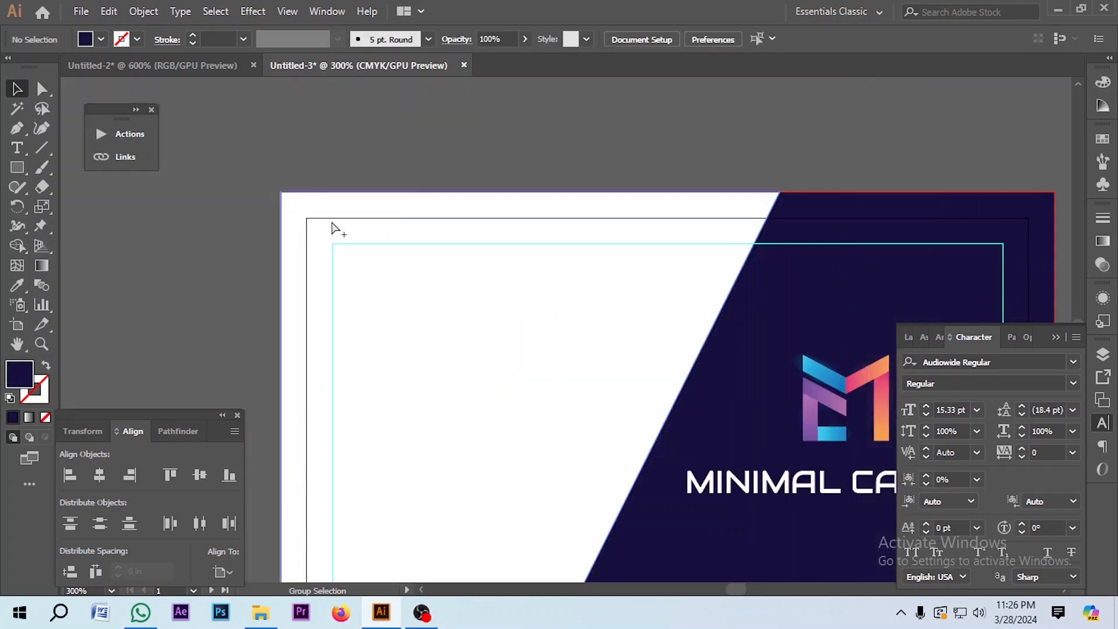
scroll(419, 147, down, 1)
Step: Type the cardholder's name and place it at the top-left margin of the card front
click(17, 148)
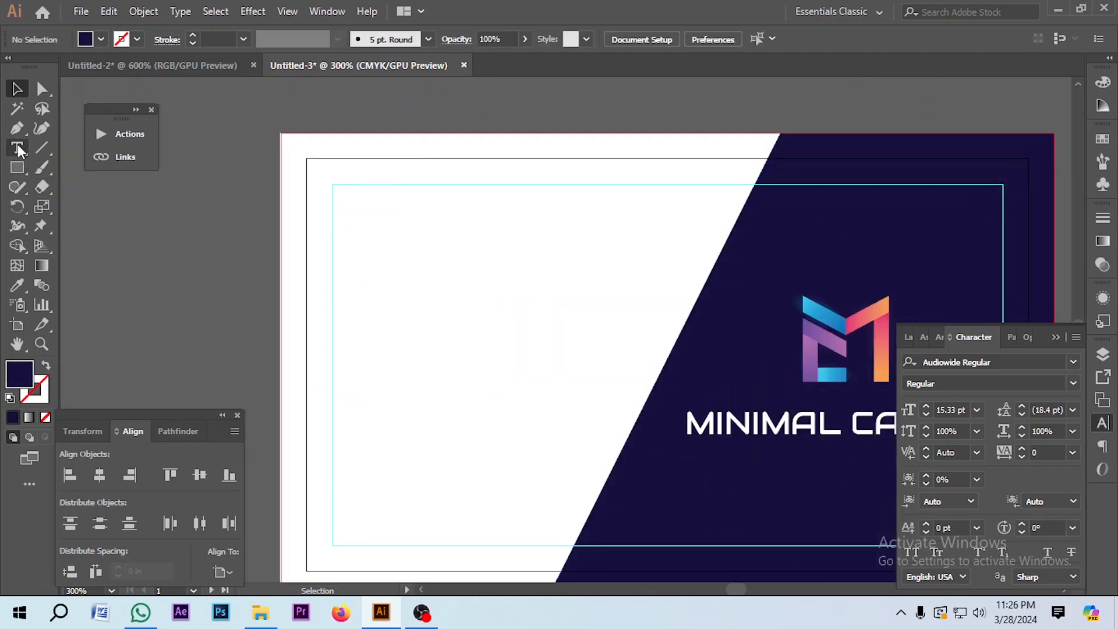
click(220, 297)
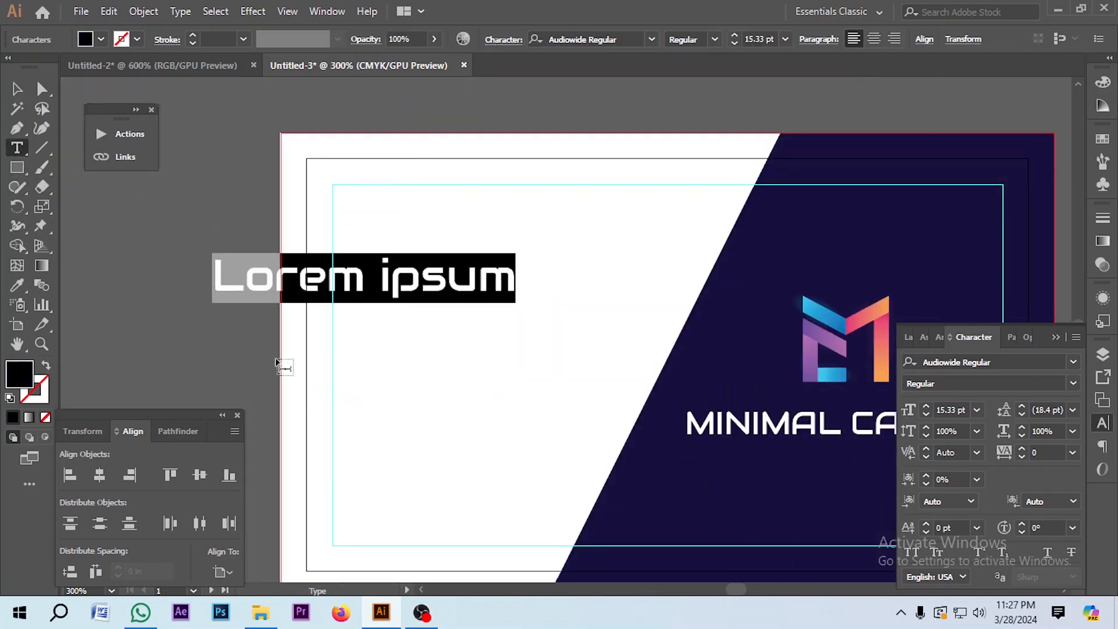
key(Escape)
drag(266, 289, 386, 248)
click(42, 148)
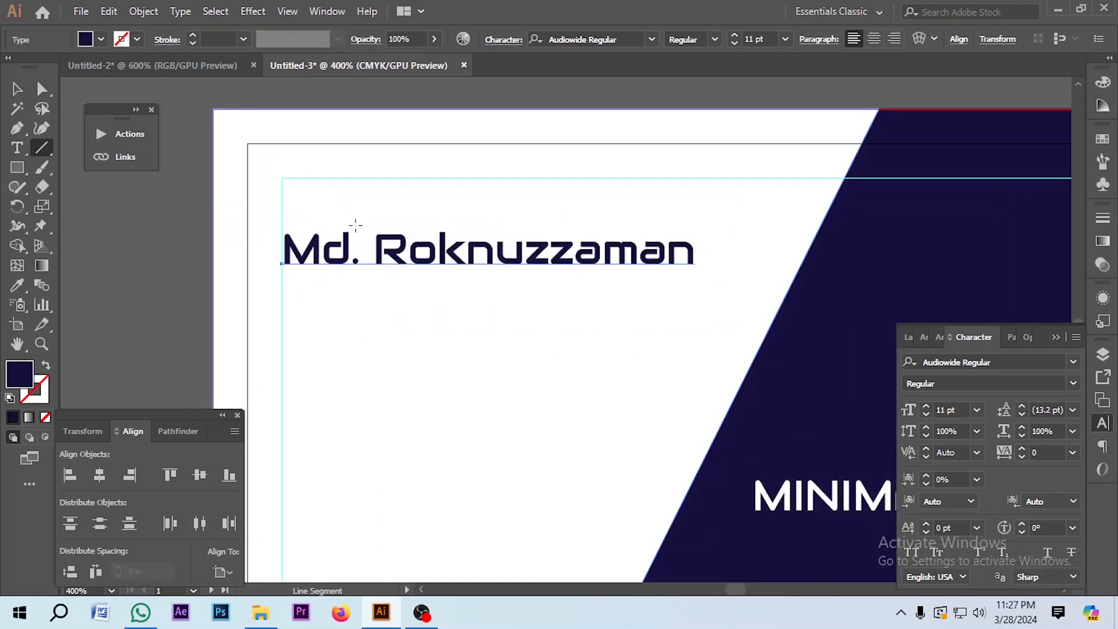
scroll(407, 224, down, 2)
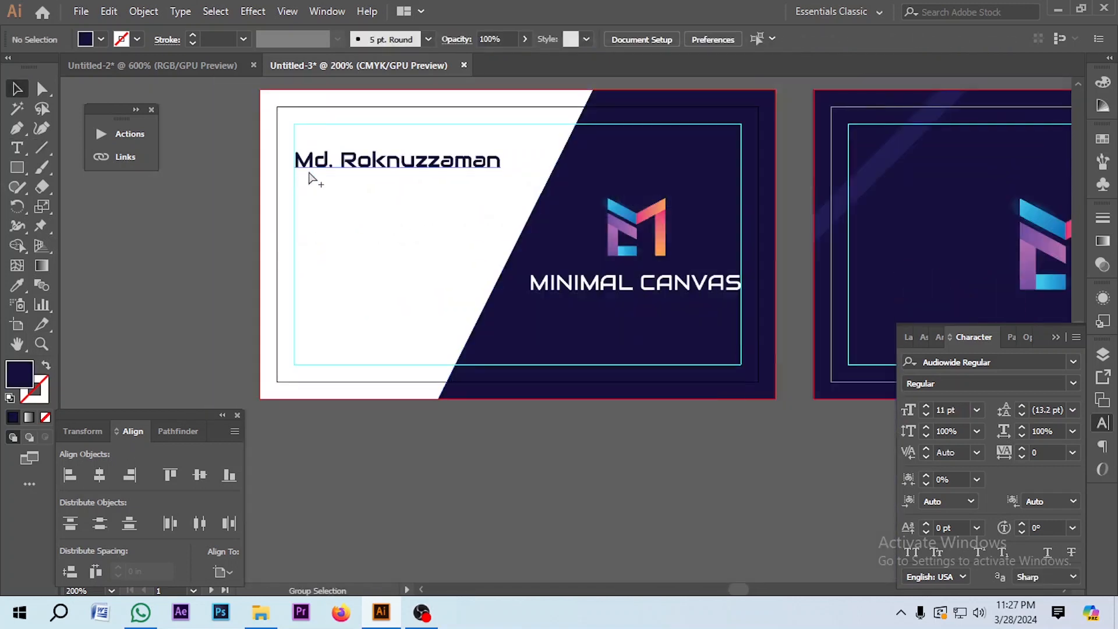
scroll(312, 169, up, 1)
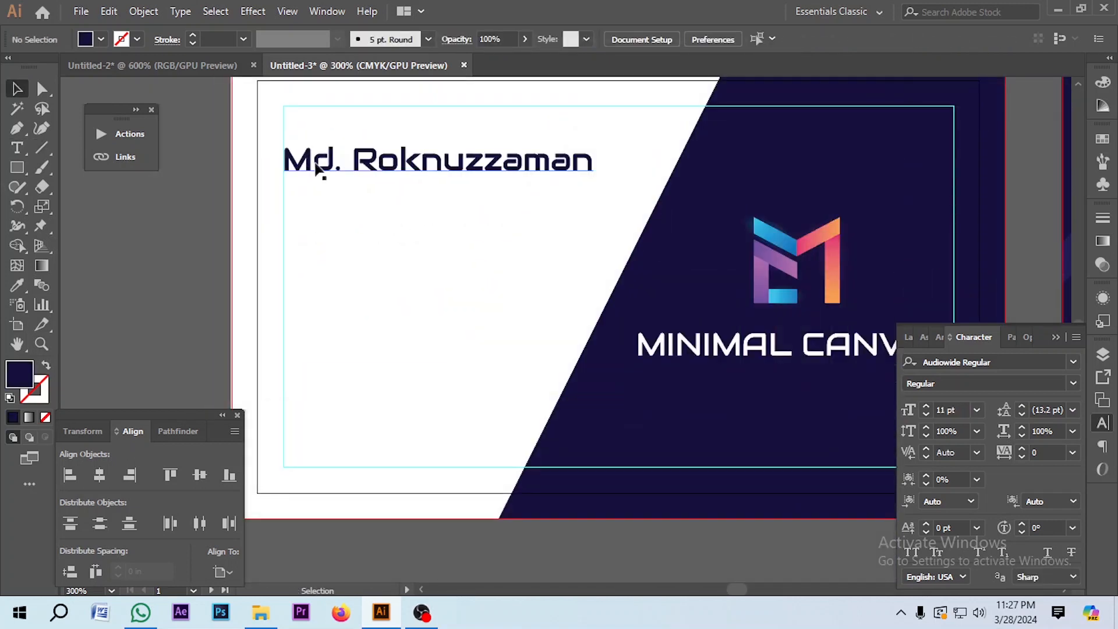
scroll(315, 169, up, 1)
drag(320, 196, 326, 193)
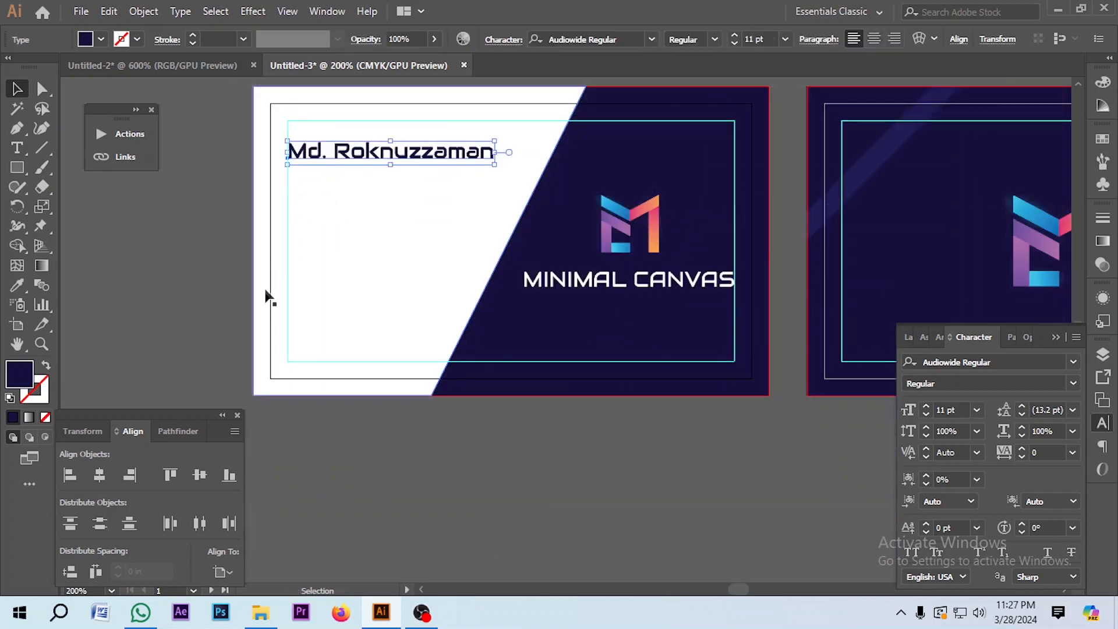
scroll(268, 294, up, 1)
Step: Colour the name a deep orange from the Swatches panel
click(1102, 140)
click(1048, 183)
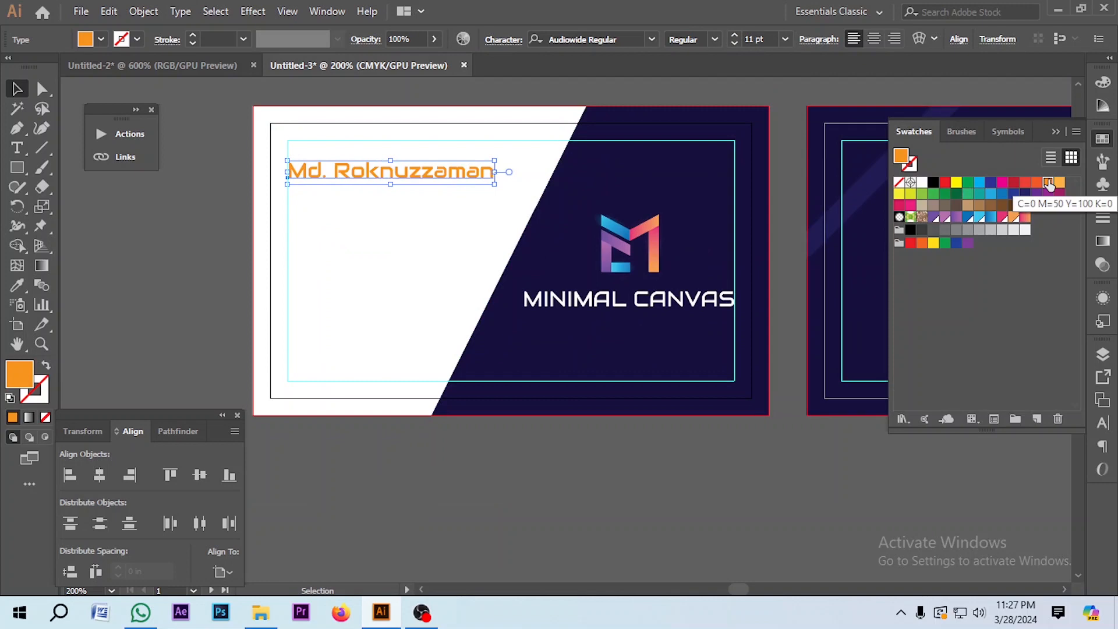
click(1037, 183)
click(435, 466)
scroll(436, 474, up, 3)
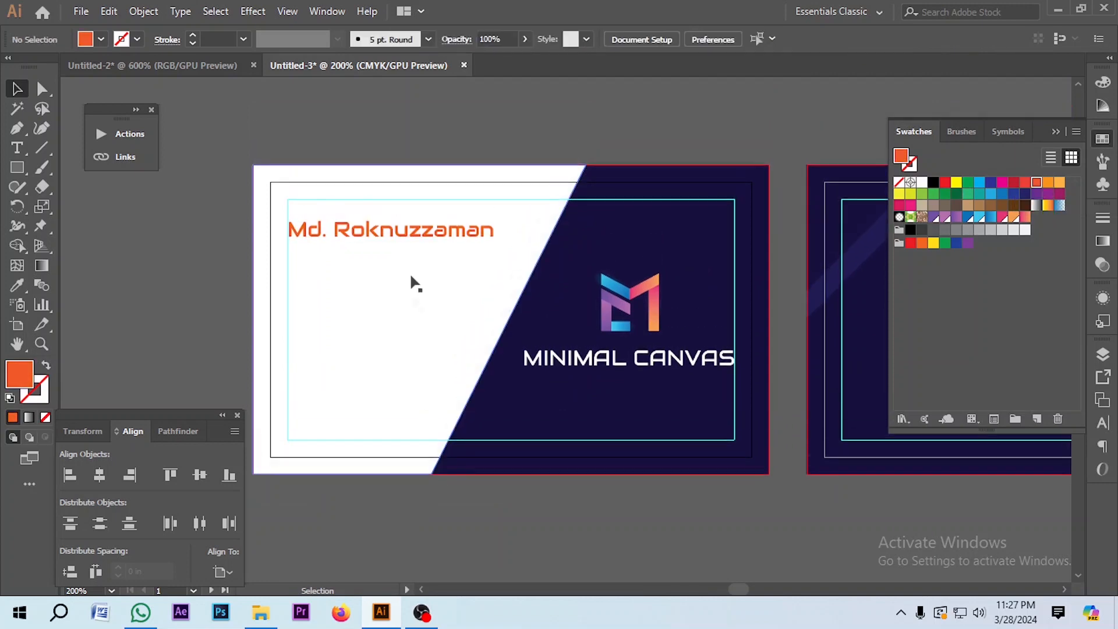
click(385, 238)
scroll(385, 239, up, 2)
scroll(395, 250, down, 1)
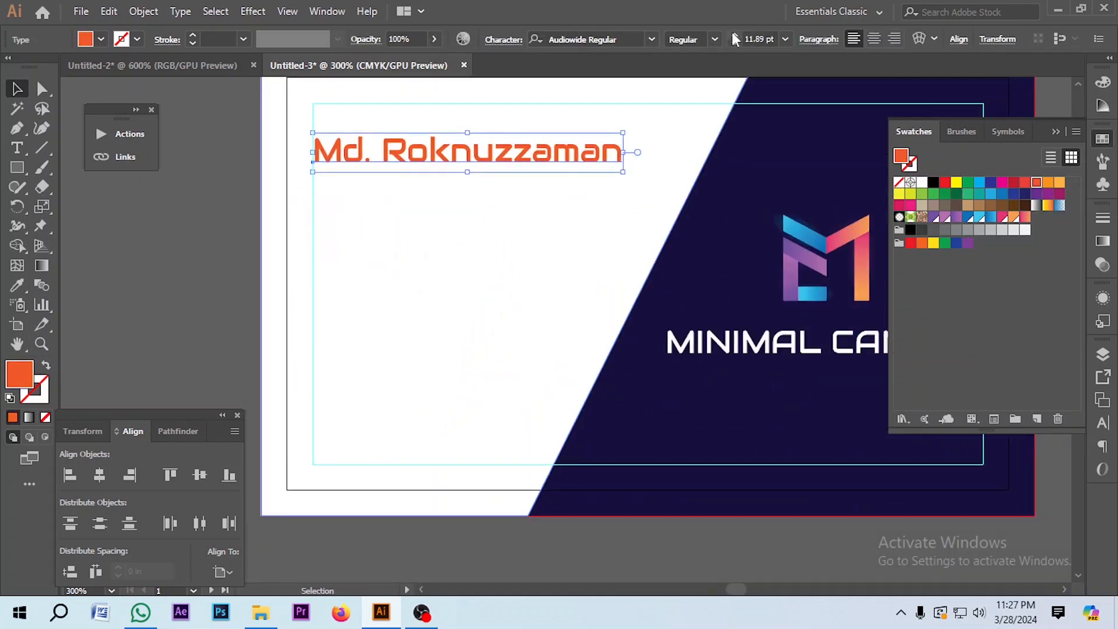
click(212, 253)
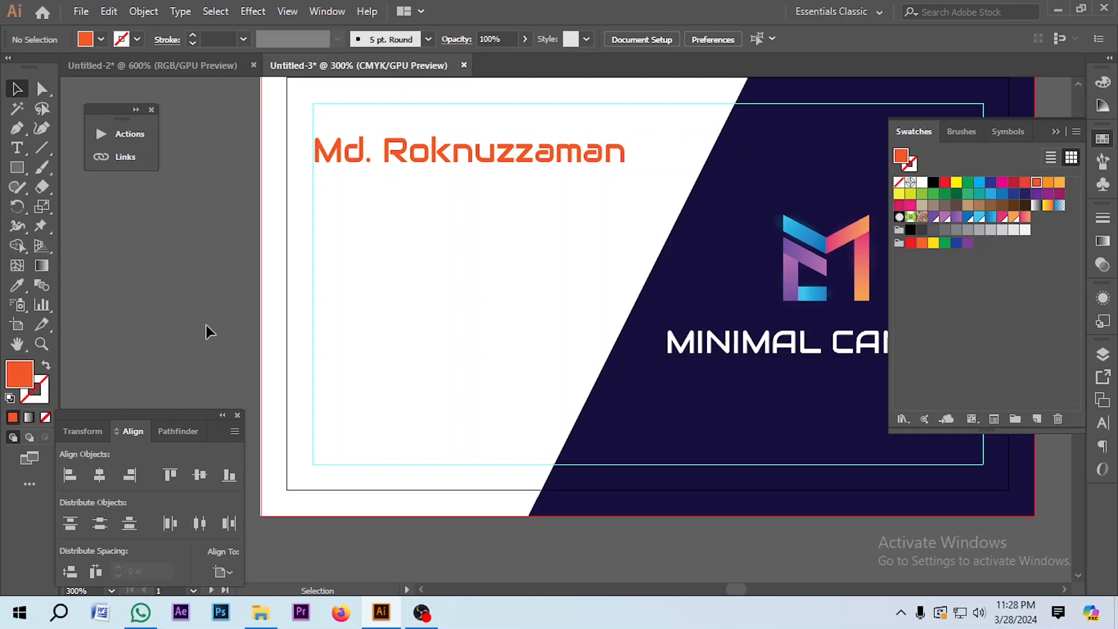
Step: Add 'Content Creator' in Segoe Script at 10 pt just below the name
drag(247, 301, 208, 281)
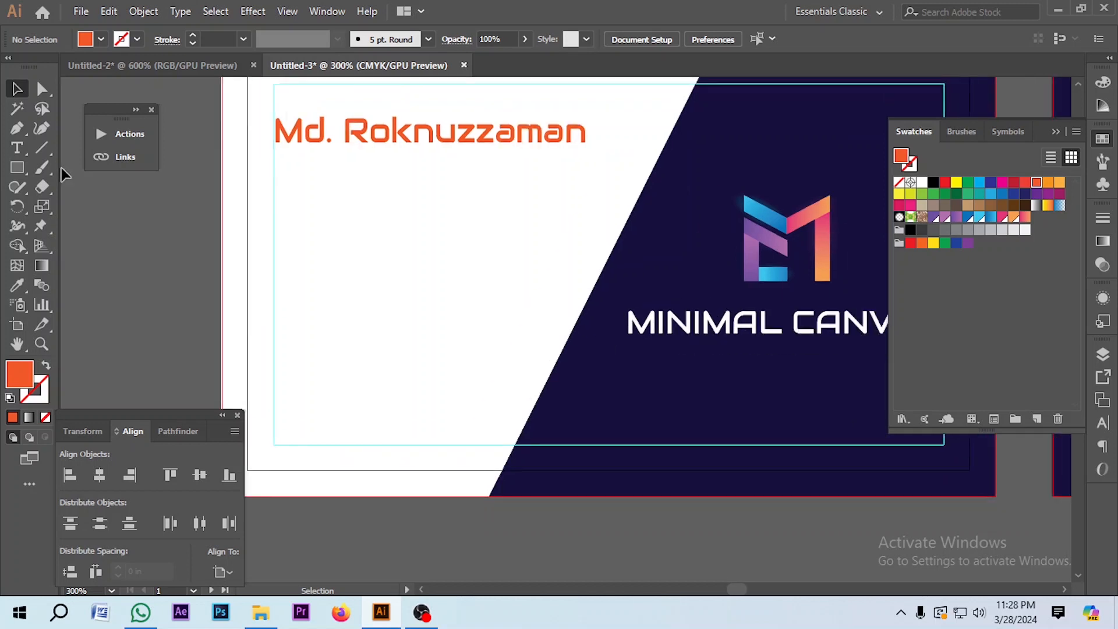
click(17, 147)
click(322, 216)
text(Content Creator)
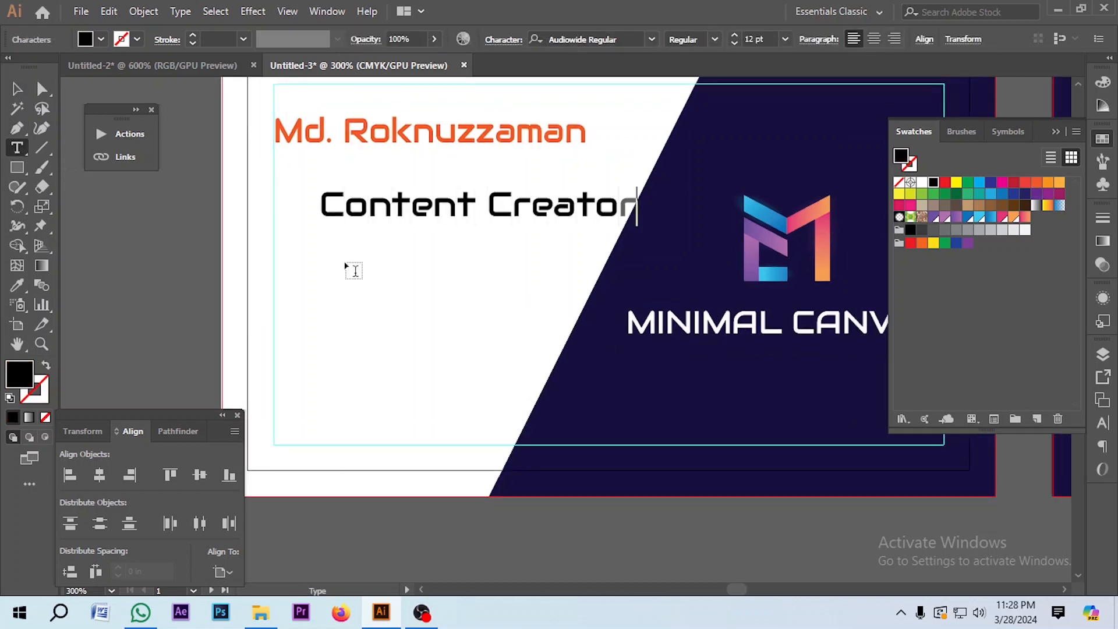
key(Escape)
click(640, 42)
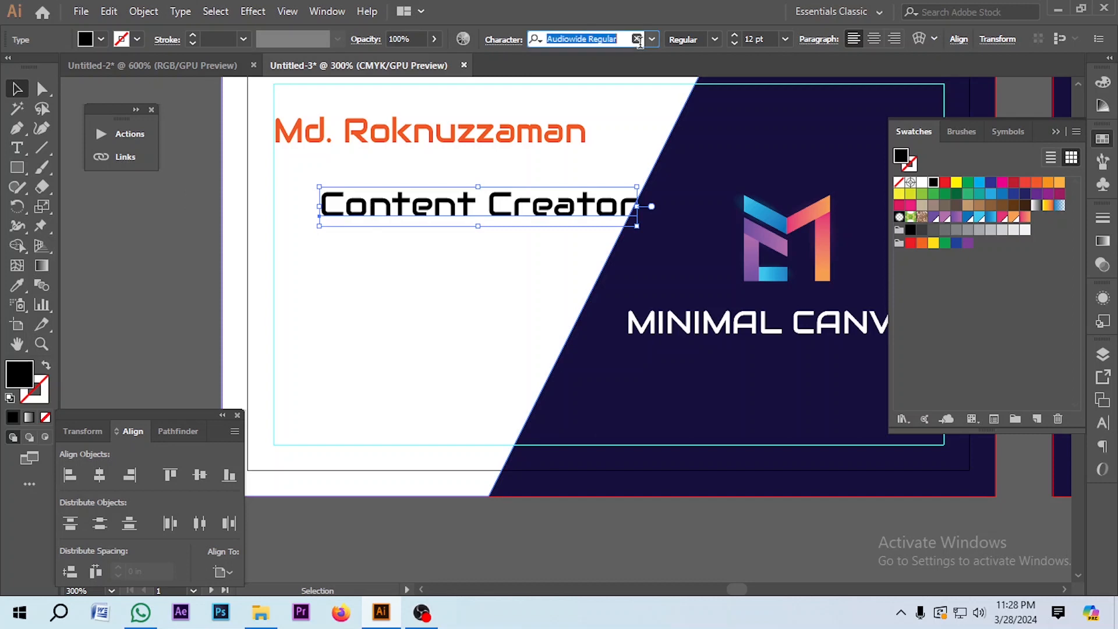
text(se)
click(583, 201)
drag(419, 216, 351, 185)
click(735, 44)
click(735, 45)
click(148, 267)
Step: Nudge the title slightly lower and colour it orange
scroll(330, 186, up, 2)
click(349, 273)
scroll(349, 274, down, 3)
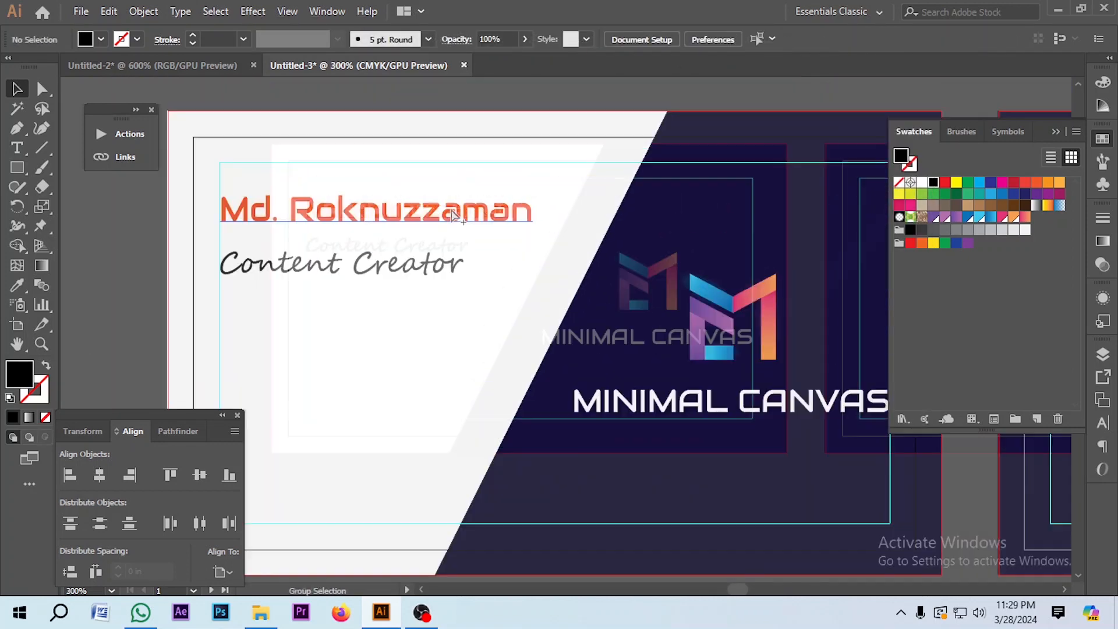
drag(489, 212, 416, 197)
click(309, 229)
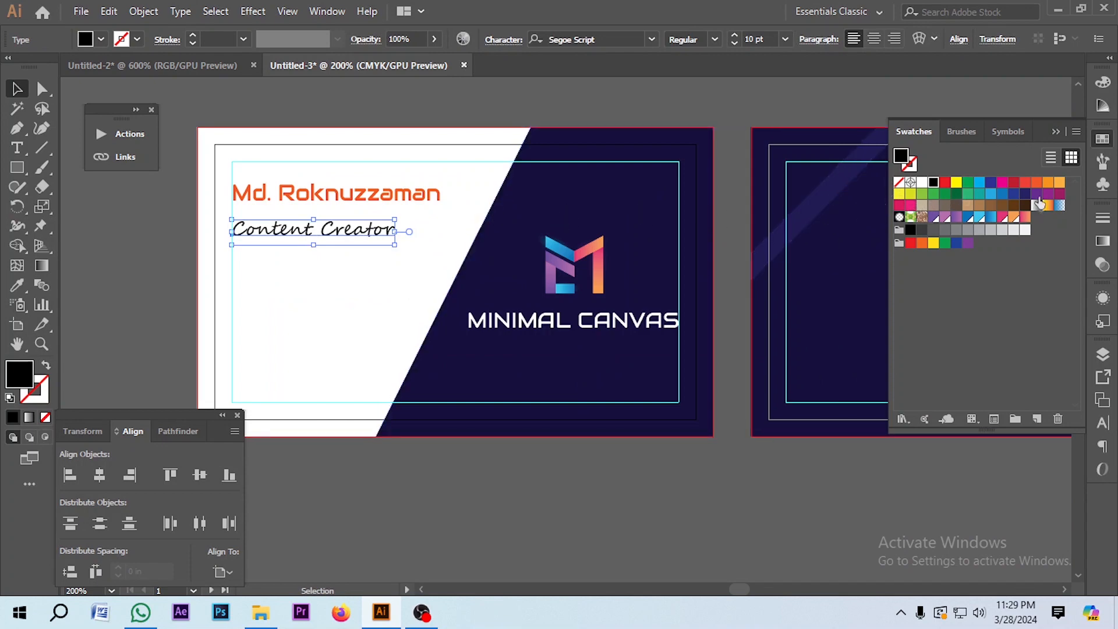
click(1037, 183)
click(350, 280)
Step: Make the name navy by sampling the background with the Eyedropper, then nudge the title
click(296, 196)
click(17, 285)
click(616, 198)
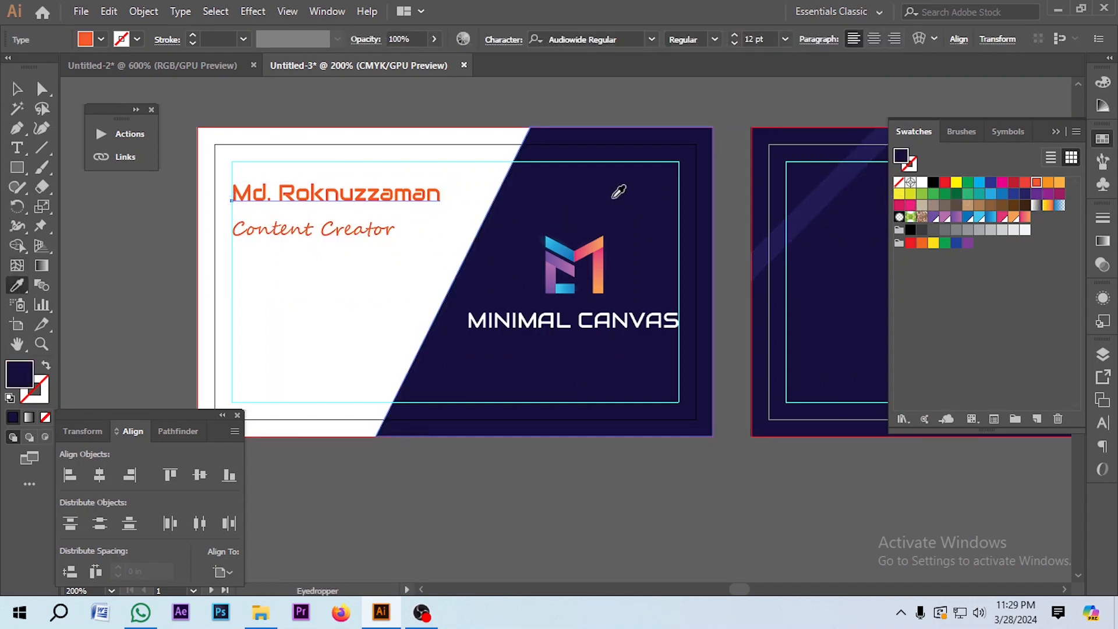
click(12, 89)
key(b)
scroll(234, 208, up, 2)
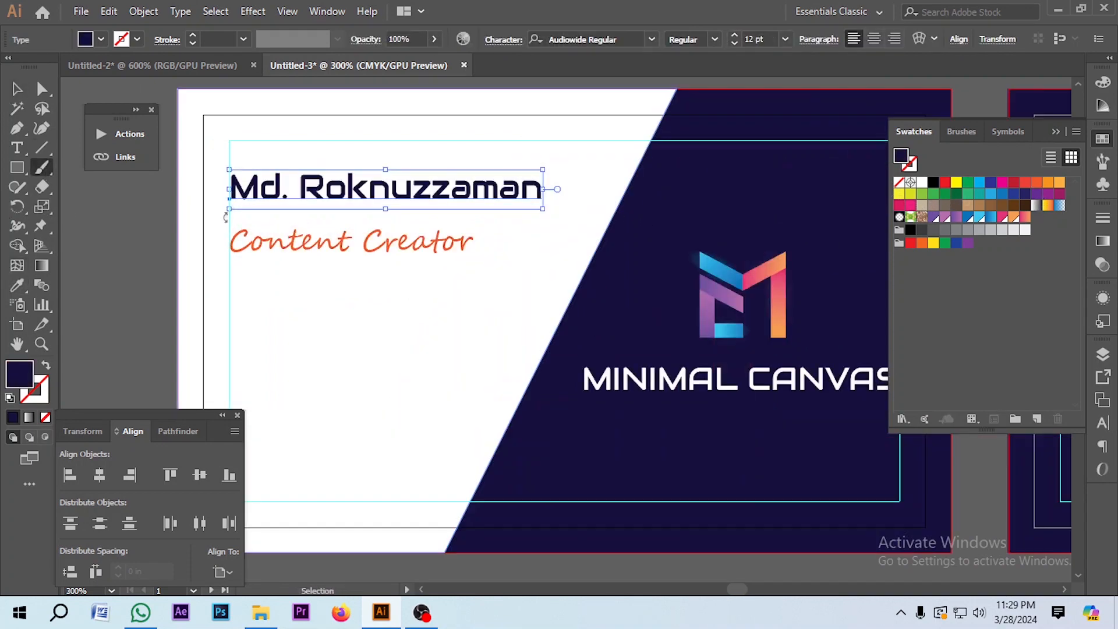
click(17, 89)
click(164, 201)
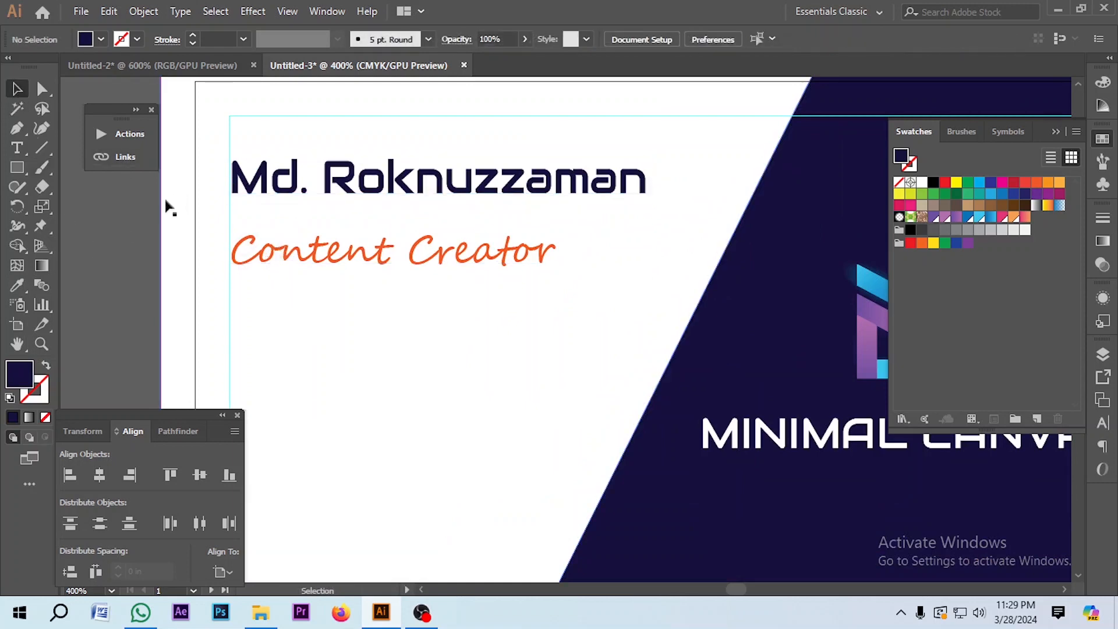
scroll(244, 192, down, 1)
drag(324, 193, 323, 202)
click(17, 167)
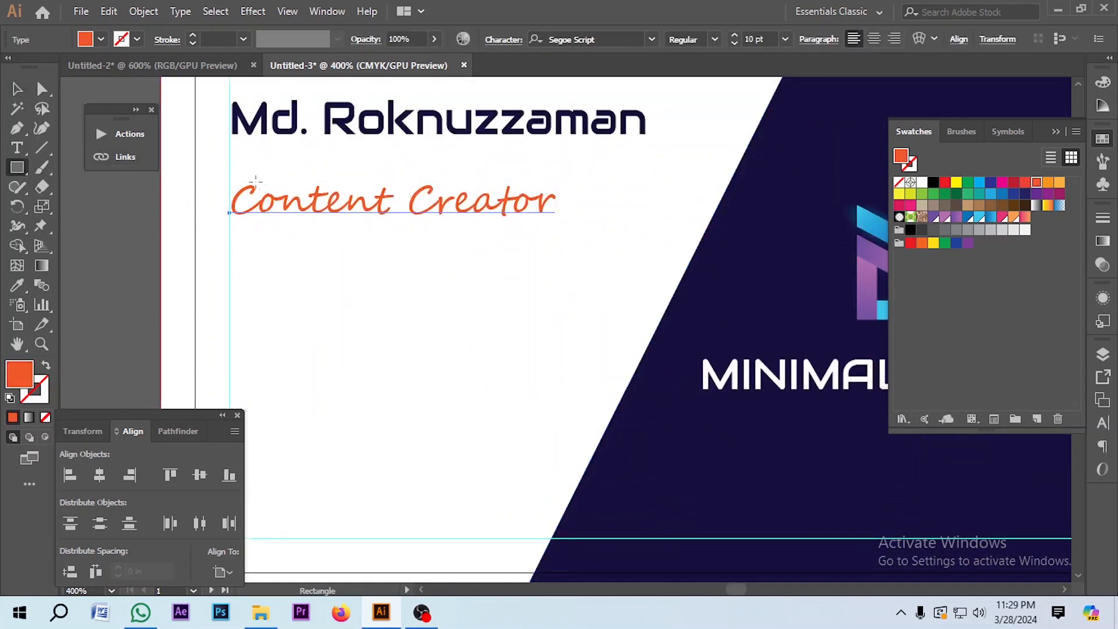
Step: Draw a thin orange bar between name and title, extended by a thinner navy line
scroll(233, 156, up, 1)
drag(195, 137, 421, 159)
click(41, 91)
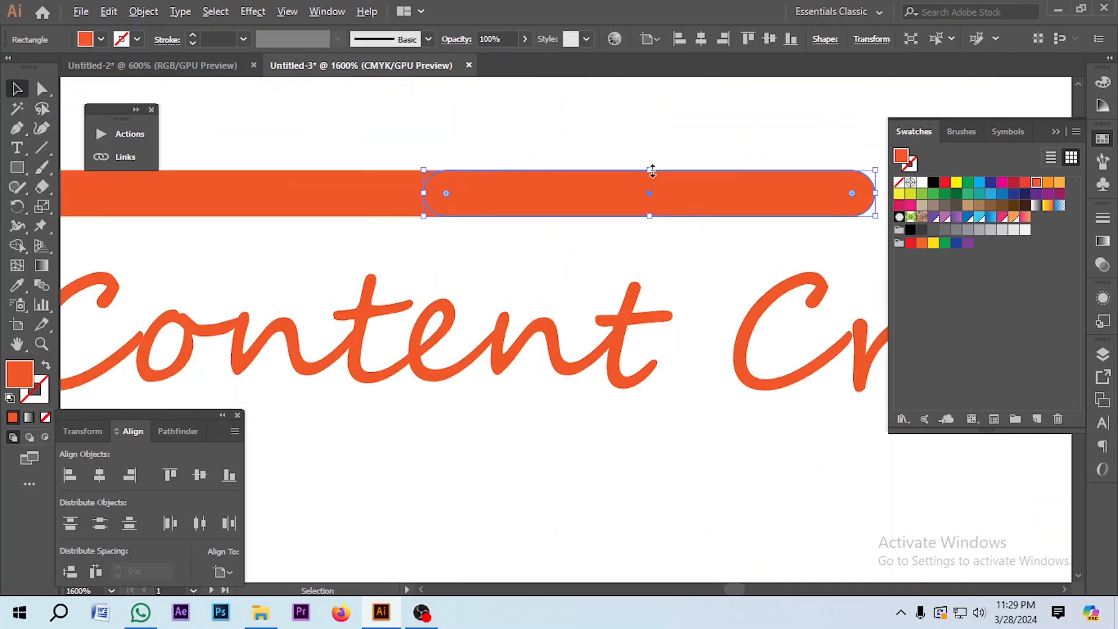
drag(650, 170, 650, 192)
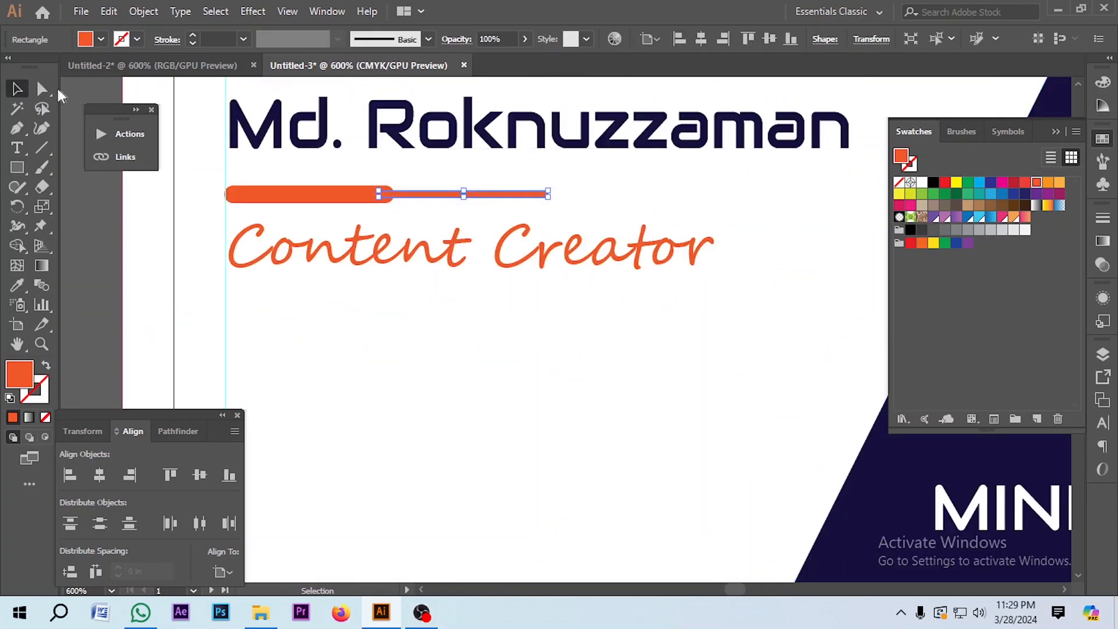
scroll(511, 182, up, 2)
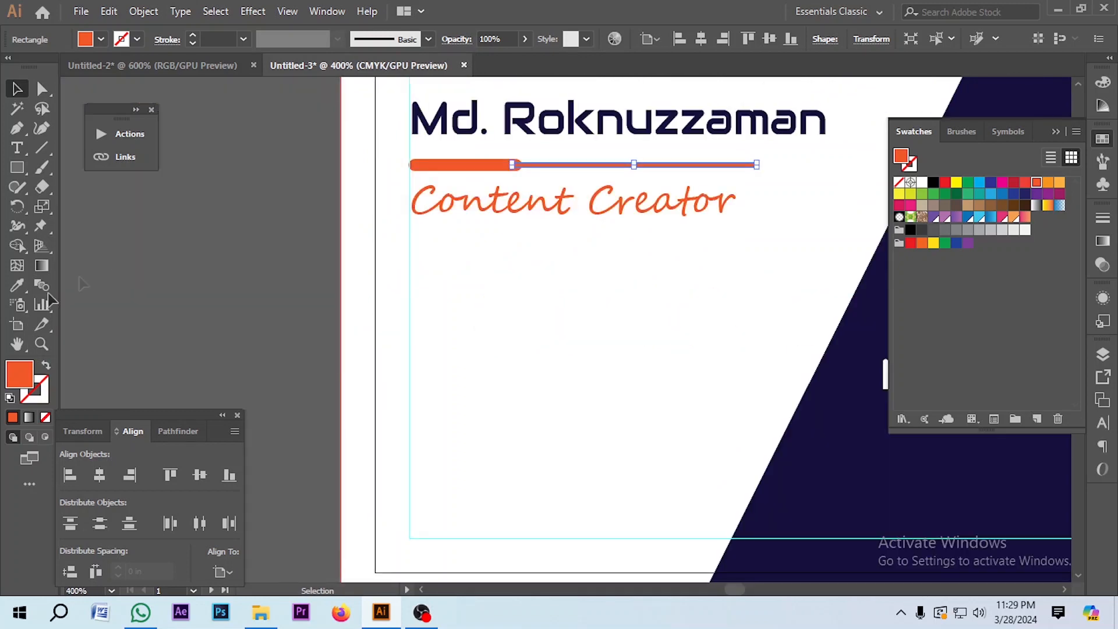
click(17, 286)
click(828, 452)
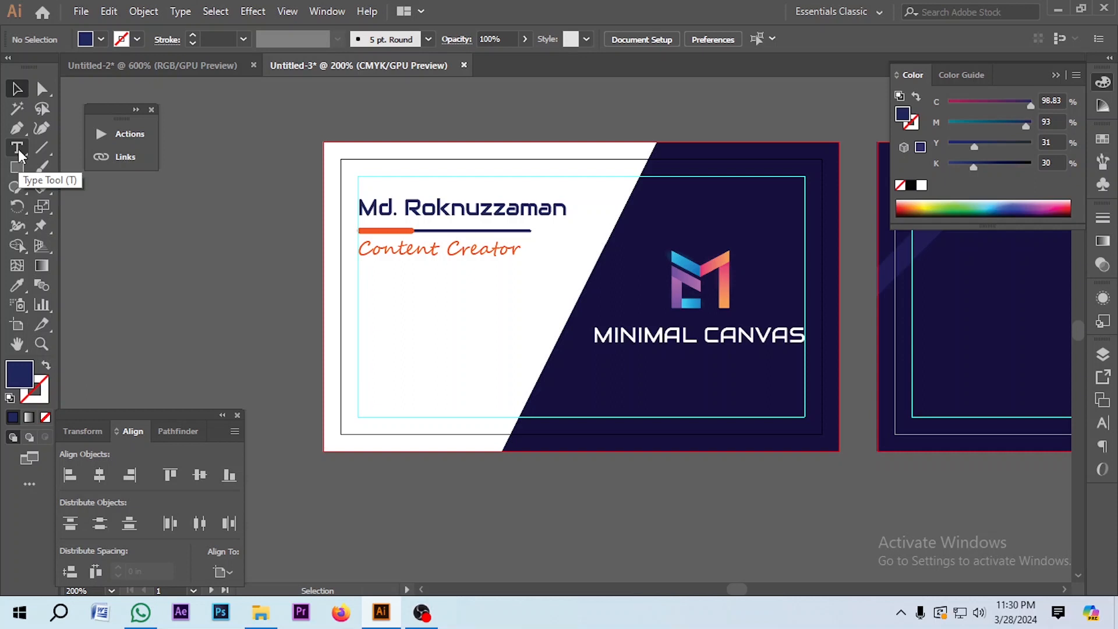
click(16, 148)
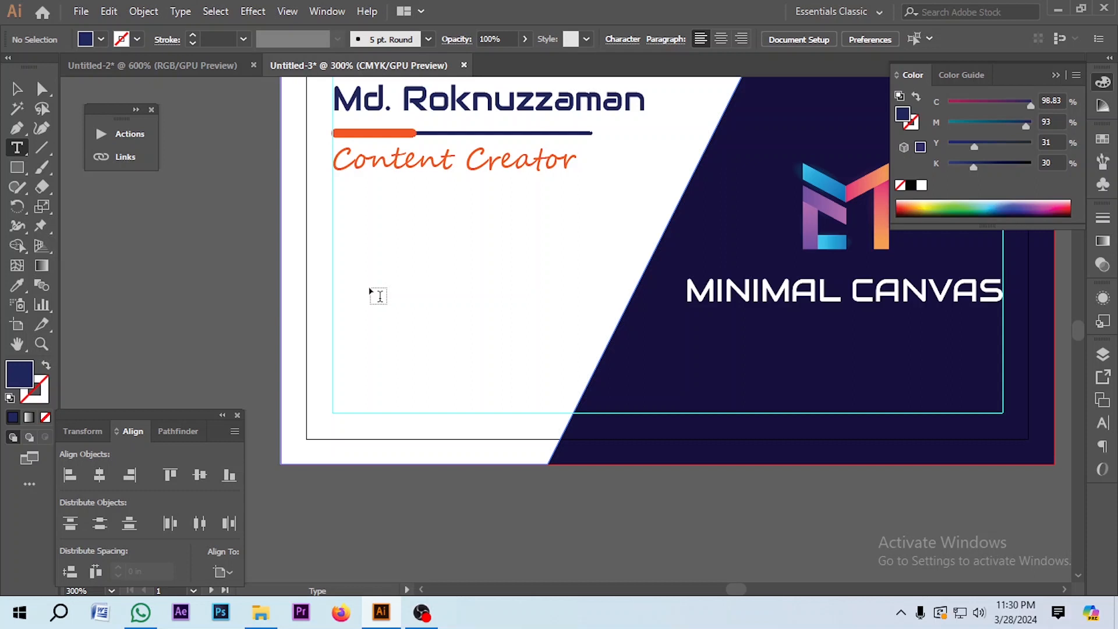
Step: Add a 'minimalcanvasofficial' handle line below the title at 7 pt
click(355, 263)
text(minimal)
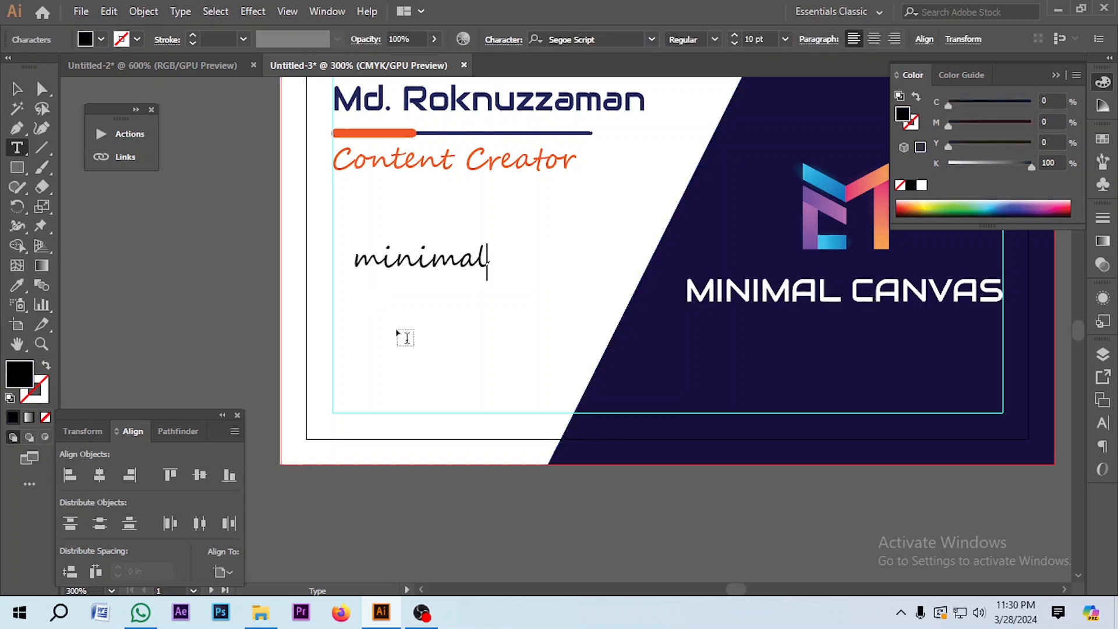
text(canvasofficial)
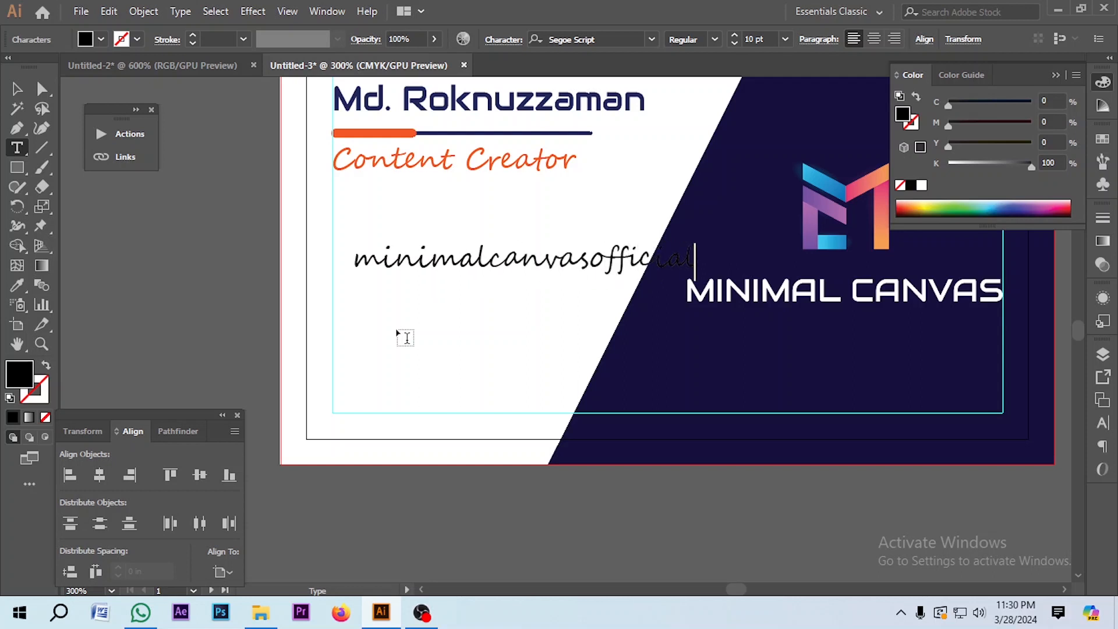
key(Escape)
click(613, 39)
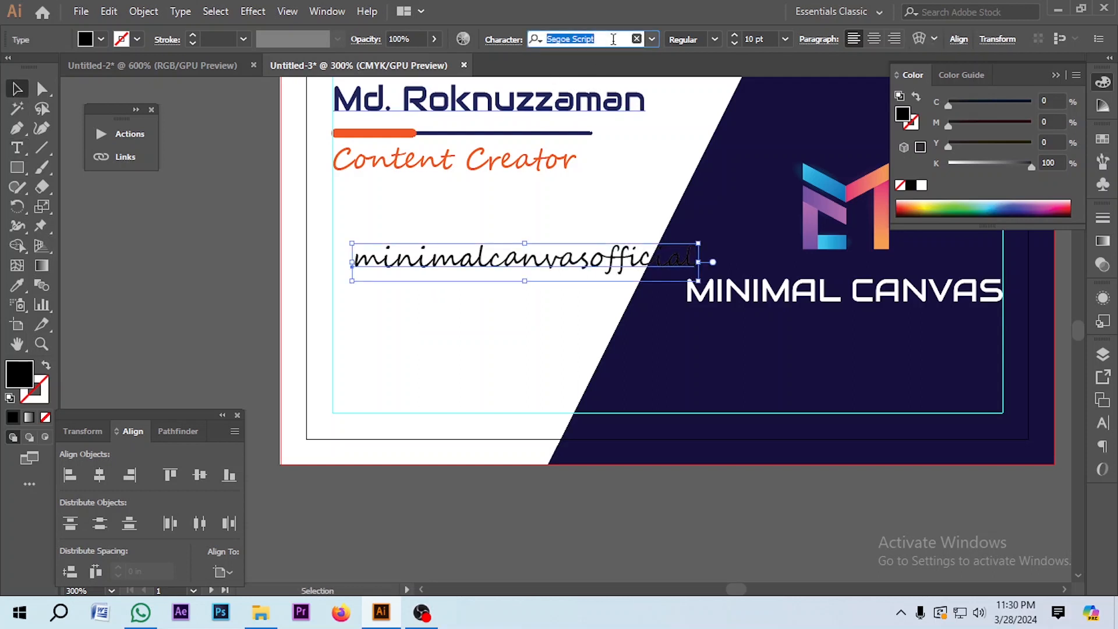
click(735, 44)
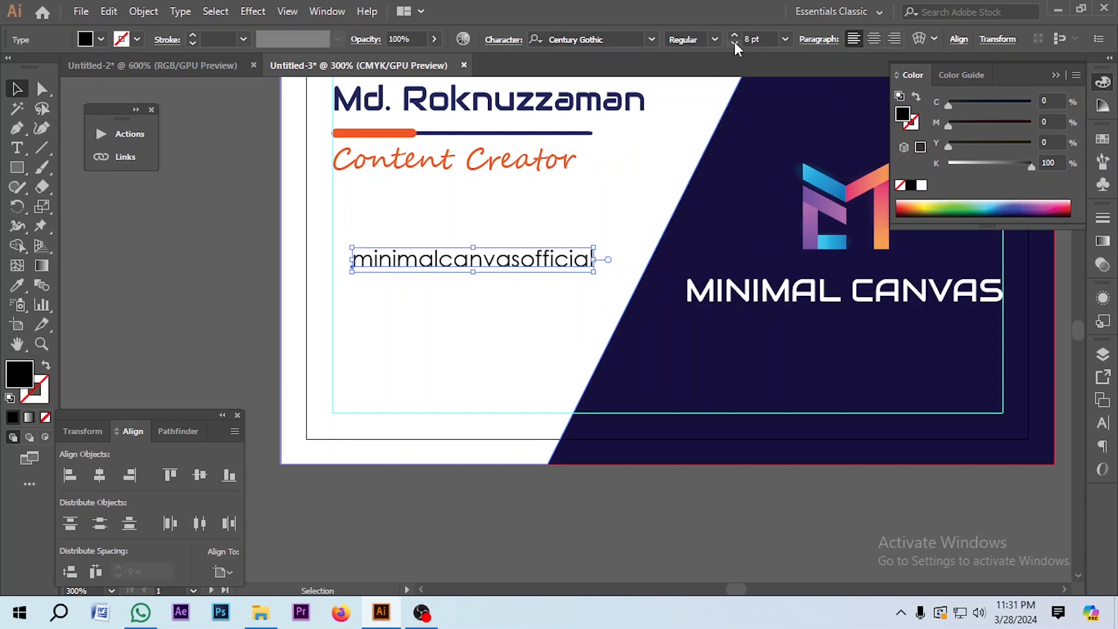
click(735, 43)
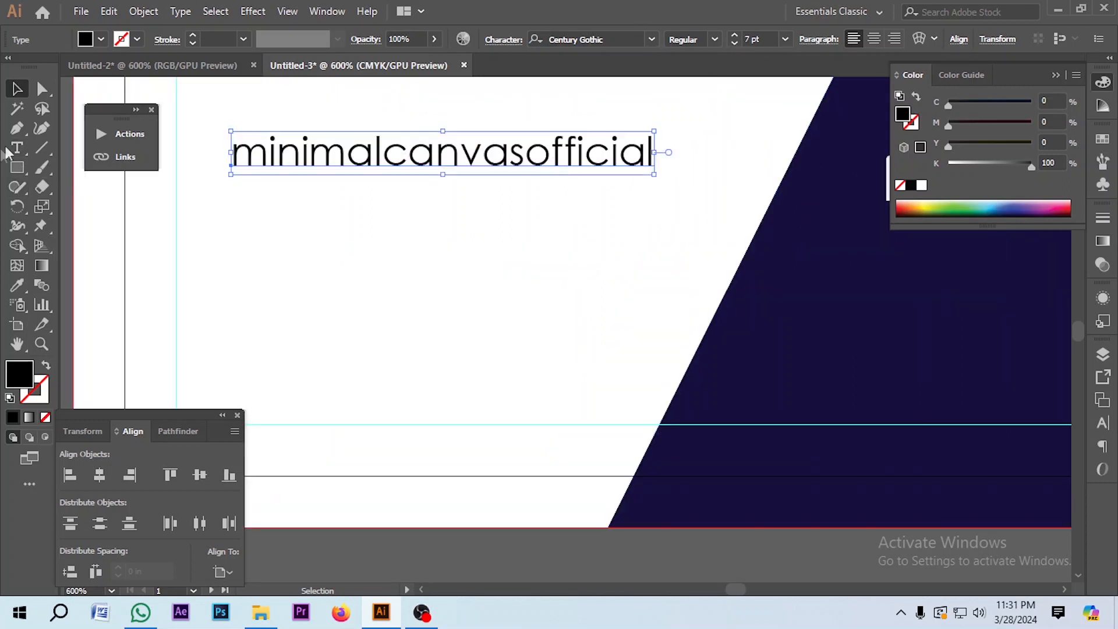
Step: Duplicate the handle onto three lines and add '/@' prefixes to them
click(17, 150)
click(648, 160)
key(Return)
text(minimalcanvasofficial)
key(Return)
text(minimalcanvasofficial)
drag(653, 251, 483, 251)
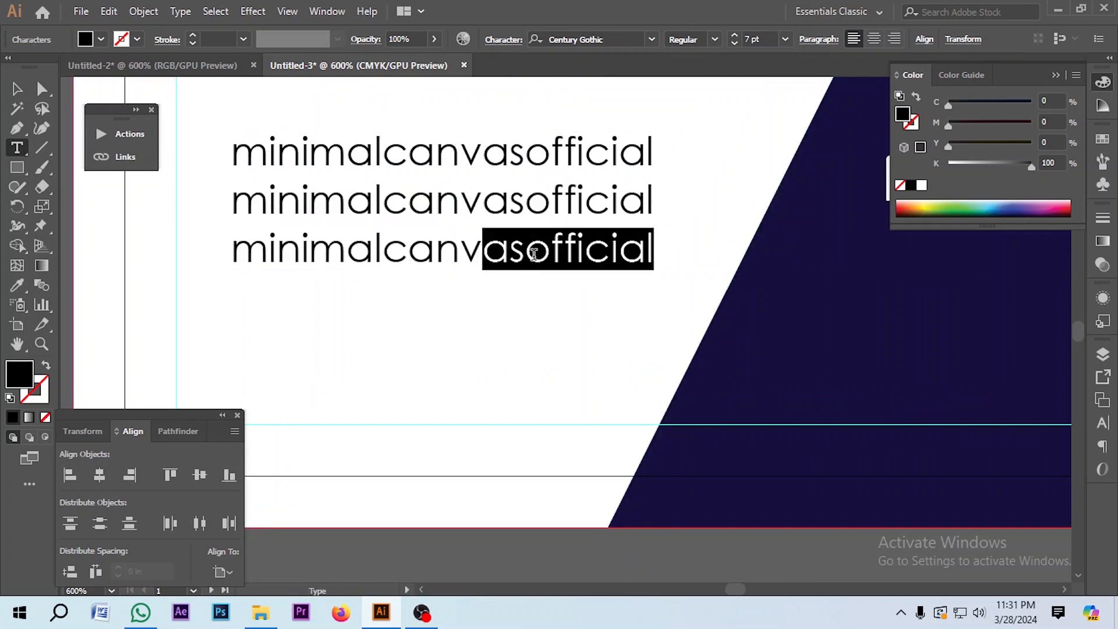
shift+click(530, 253)
key(BackSpace)
click(233, 255)
text(/)
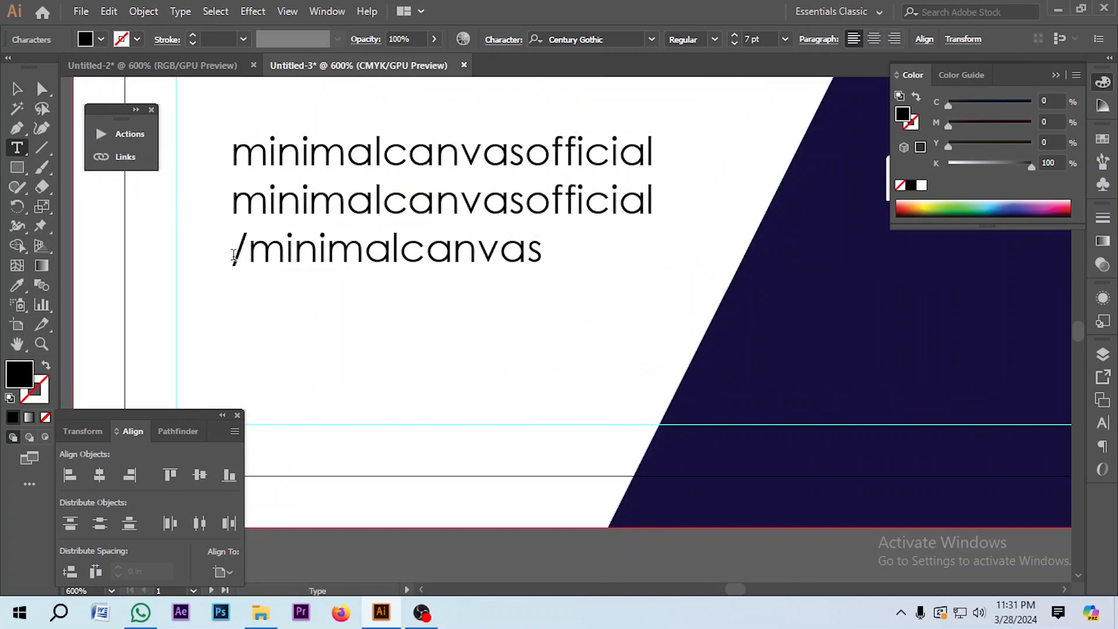
text(@)
Step: Enter the phone number on the first line and finish editing the contact block
click(233, 152)
text(/)
click(233, 201)
text(/)
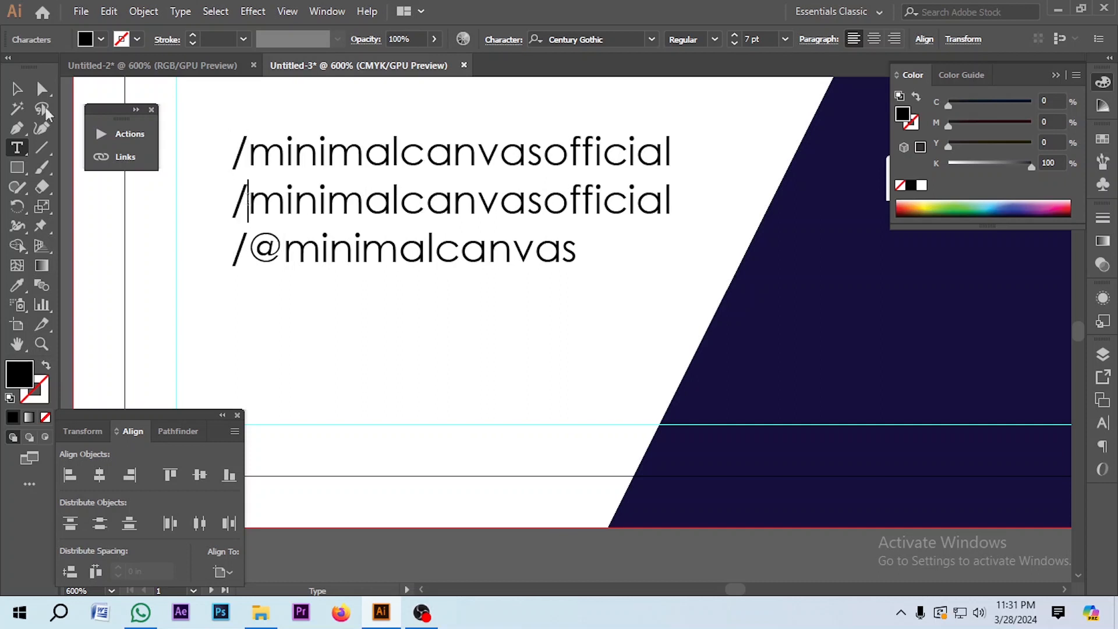
key(ctrl+minus)
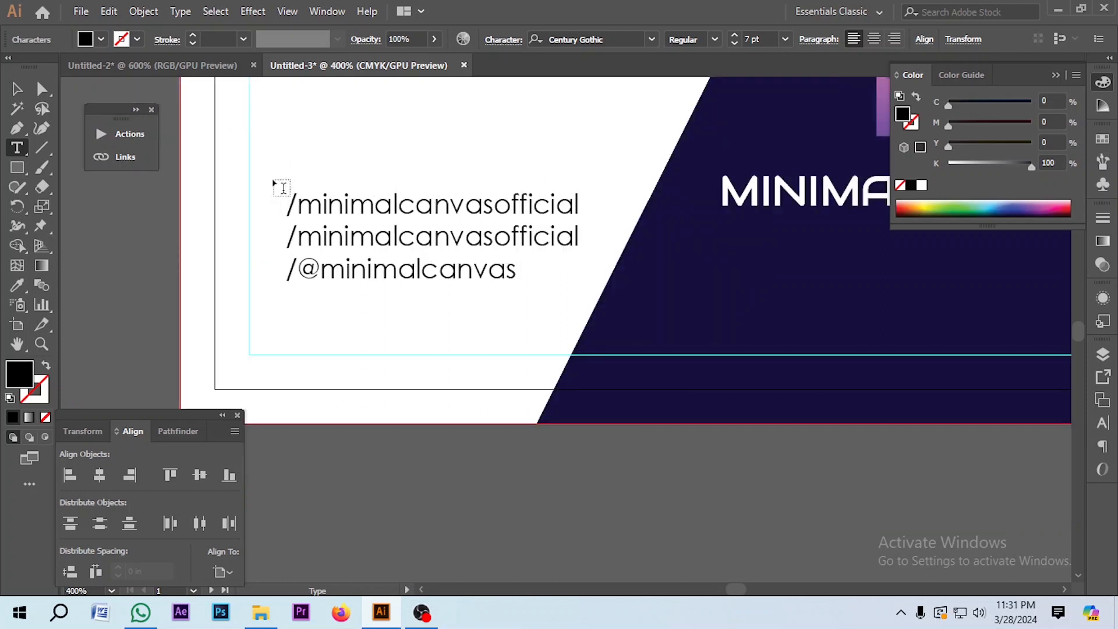
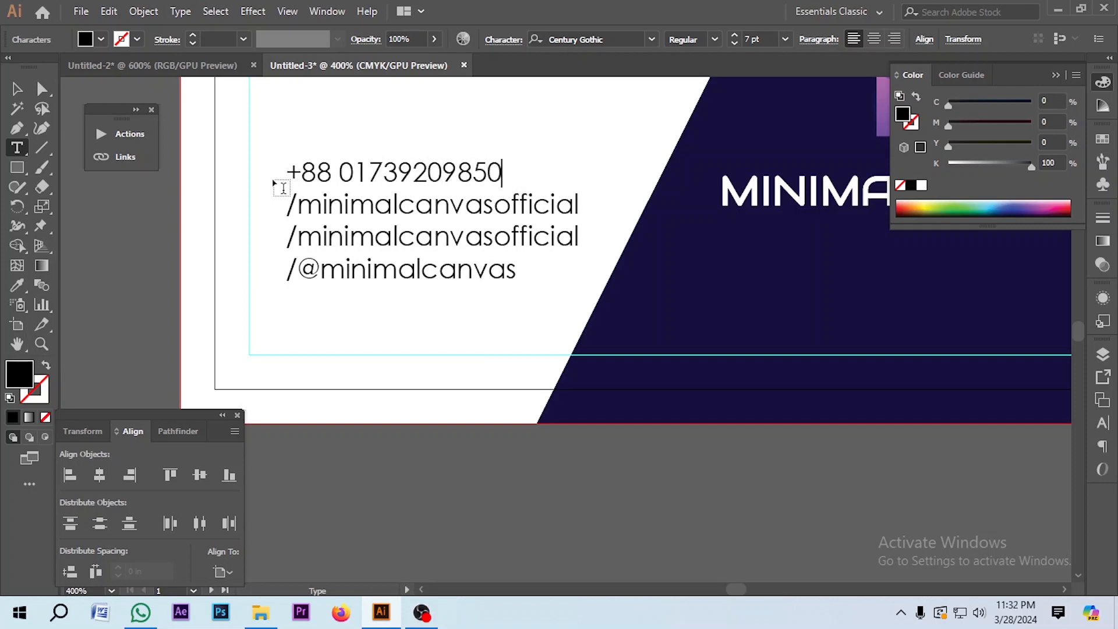
key(Escape)
key(ctrl+minus)
key(ctrl+minus)
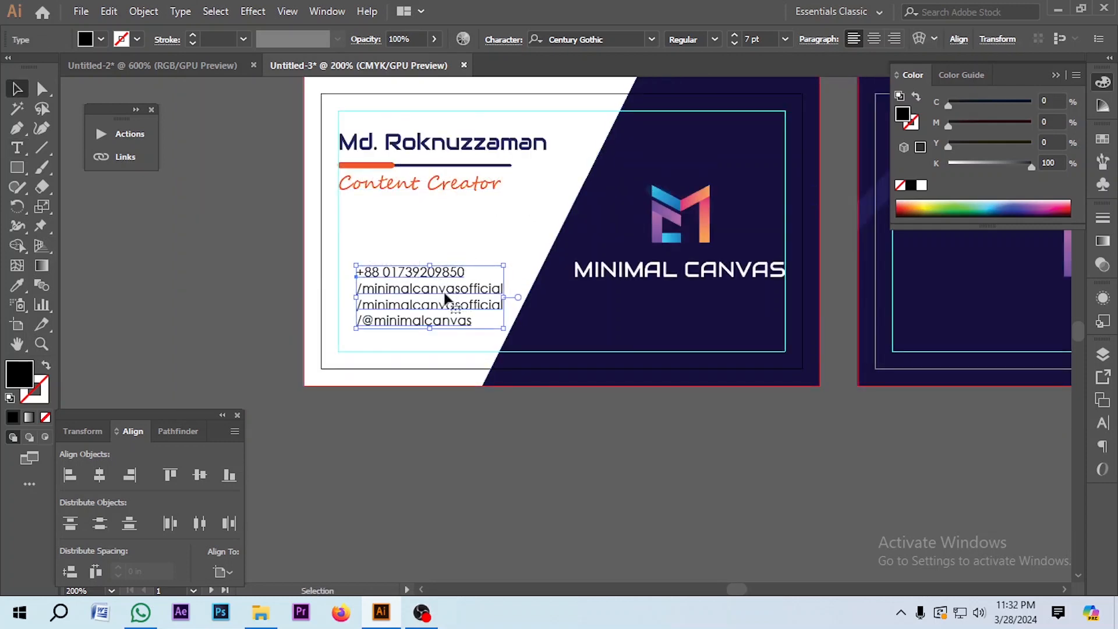
Step: Raise the contact block's leading from 8 pt to 11 pt and slightly enlarge its text
scroll(448, 280, up, 1)
click(1102, 424)
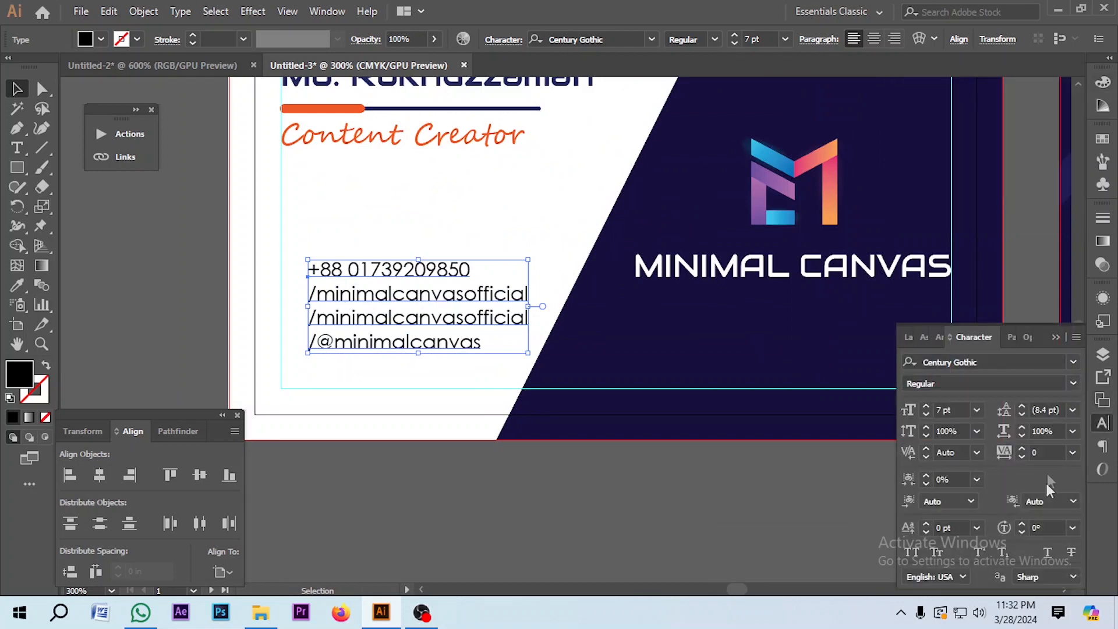
click(1022, 407)
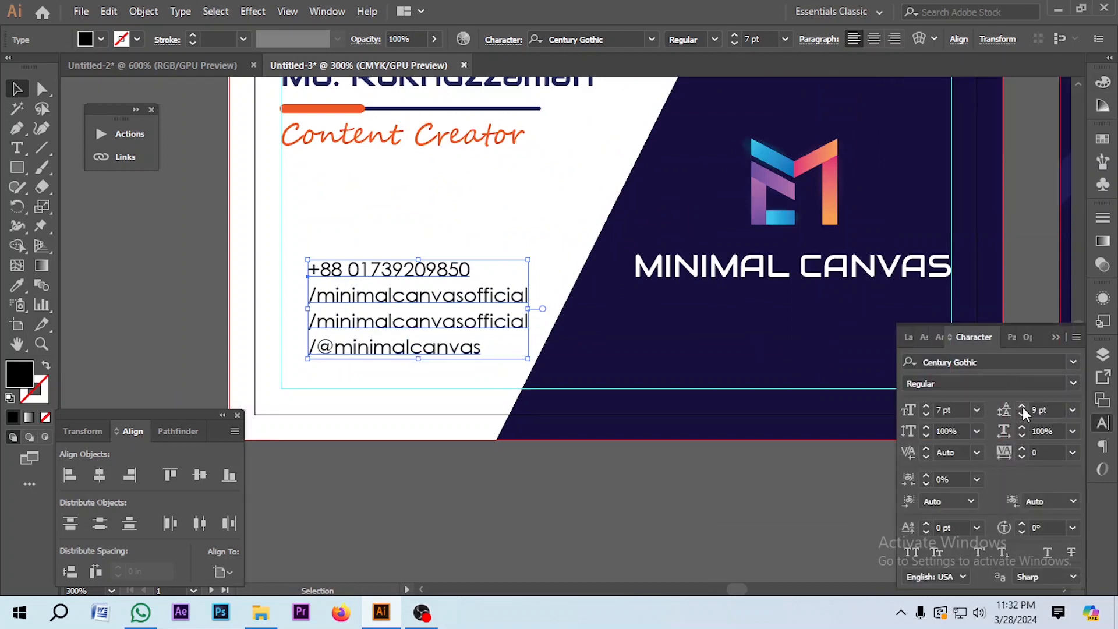
click(1022, 407)
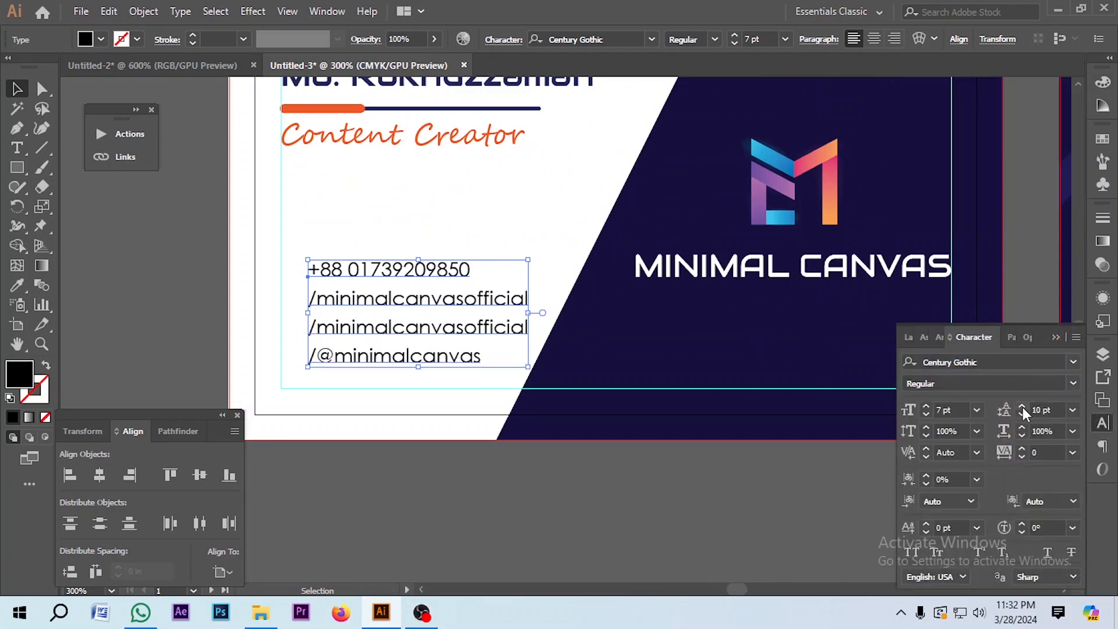
click(1022, 407)
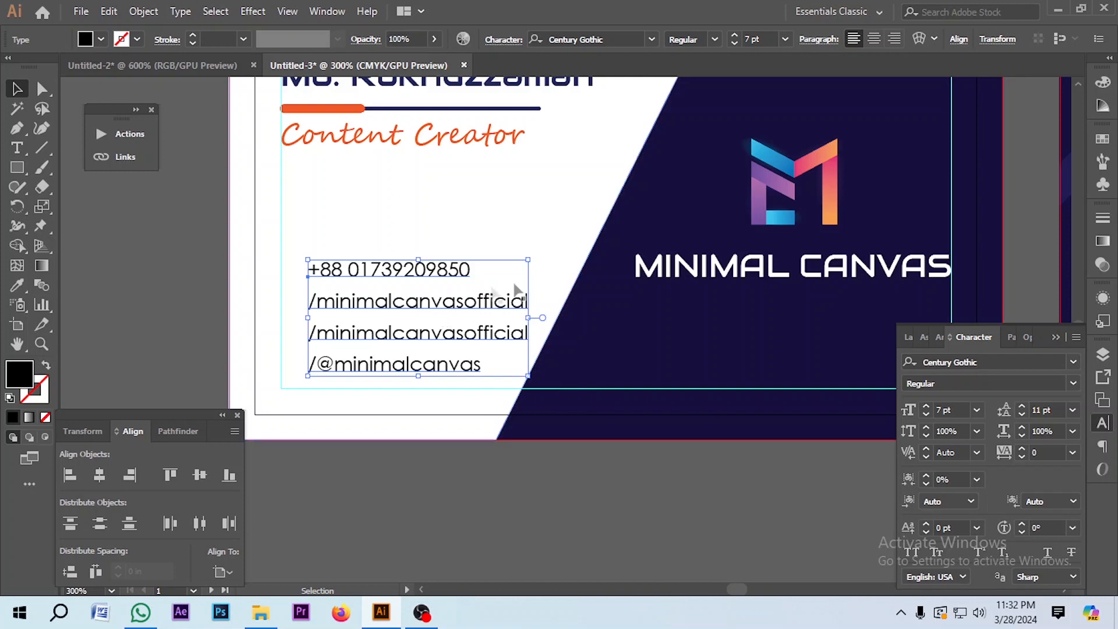
click(734, 35)
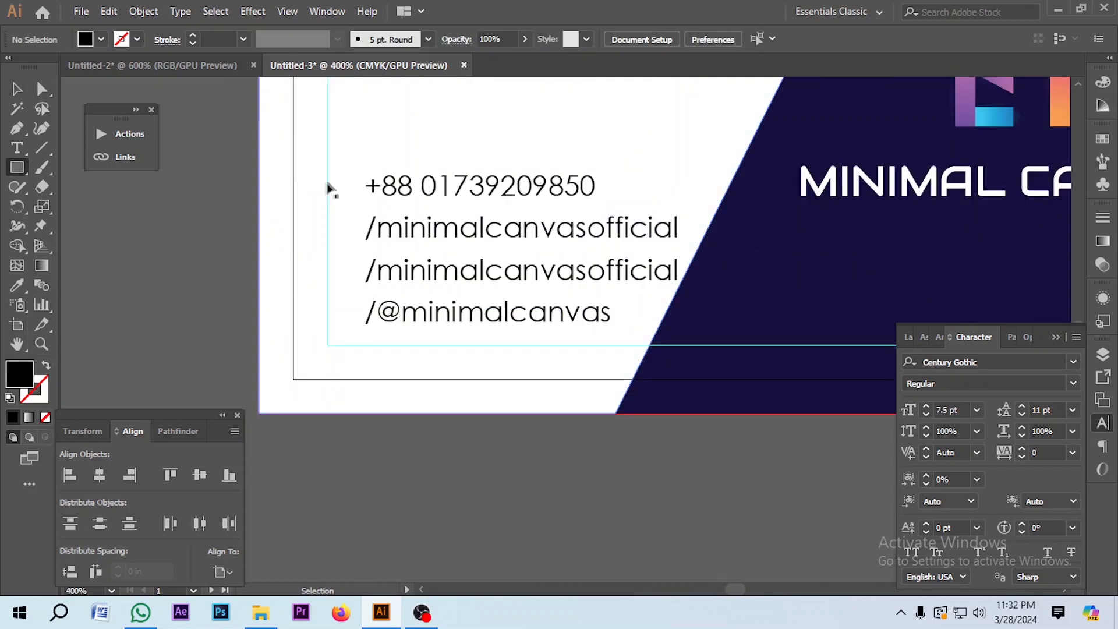
Step: Draw a tall thin rectangle to the left of the contact lines
scroll(329, 187, up, 1)
drag(323, 136, 360, 527)
key(v)
scroll(355, 507, down, 2)
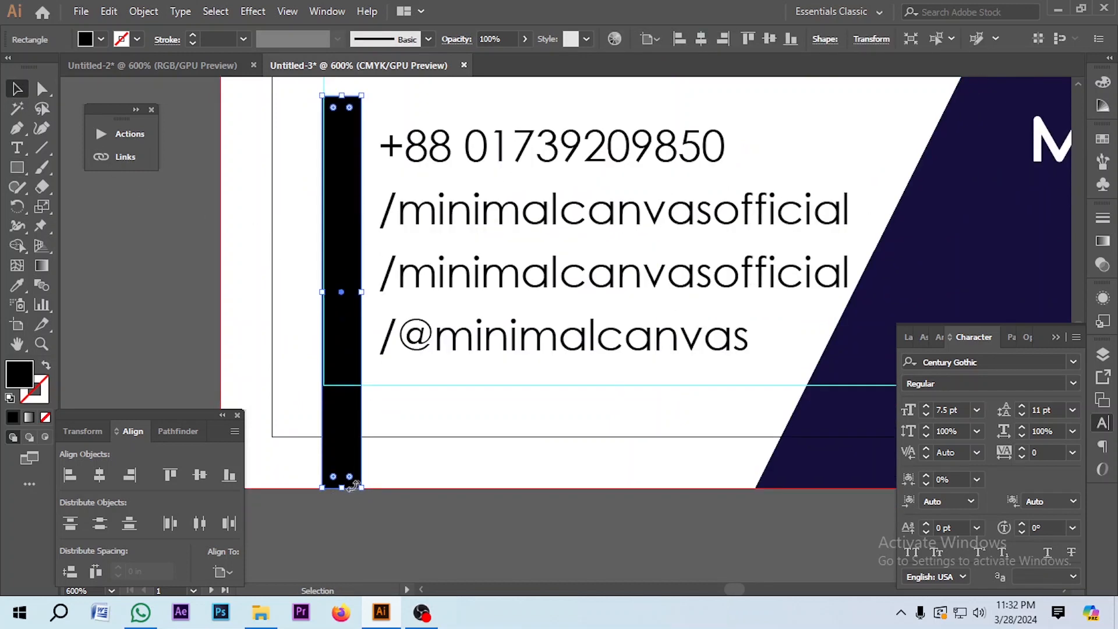
scroll(324, 450, up, 2)
drag(327, 382, 335, 383)
scroll(335, 382, down, 3)
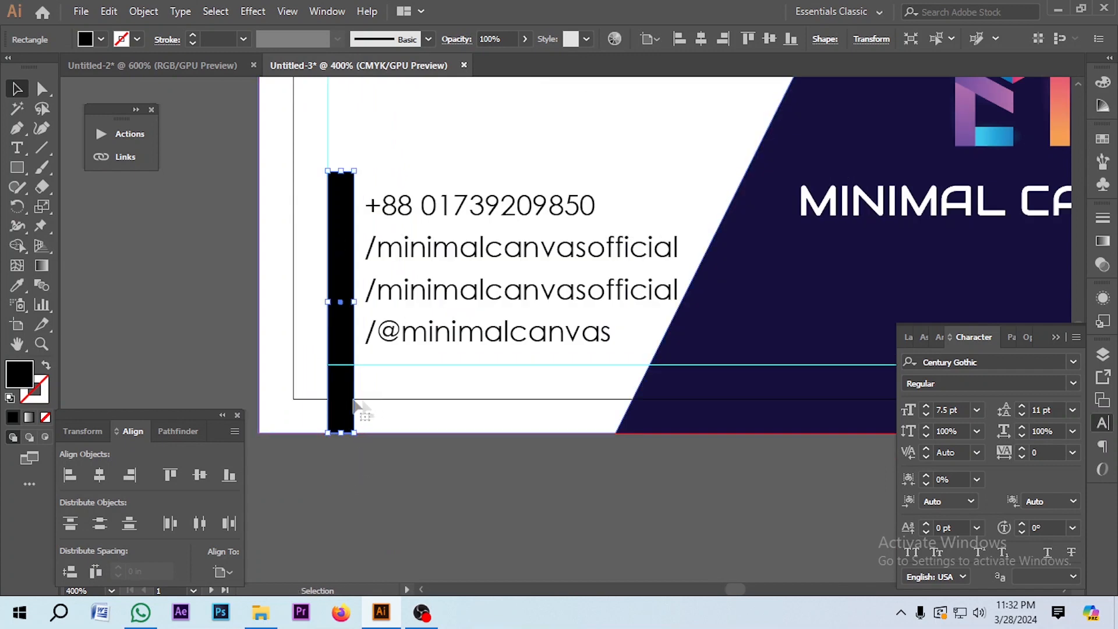
scroll(355, 187, up, 2)
Step: Round the rectangle's corners into an orange pill-shaped bar
key(a)
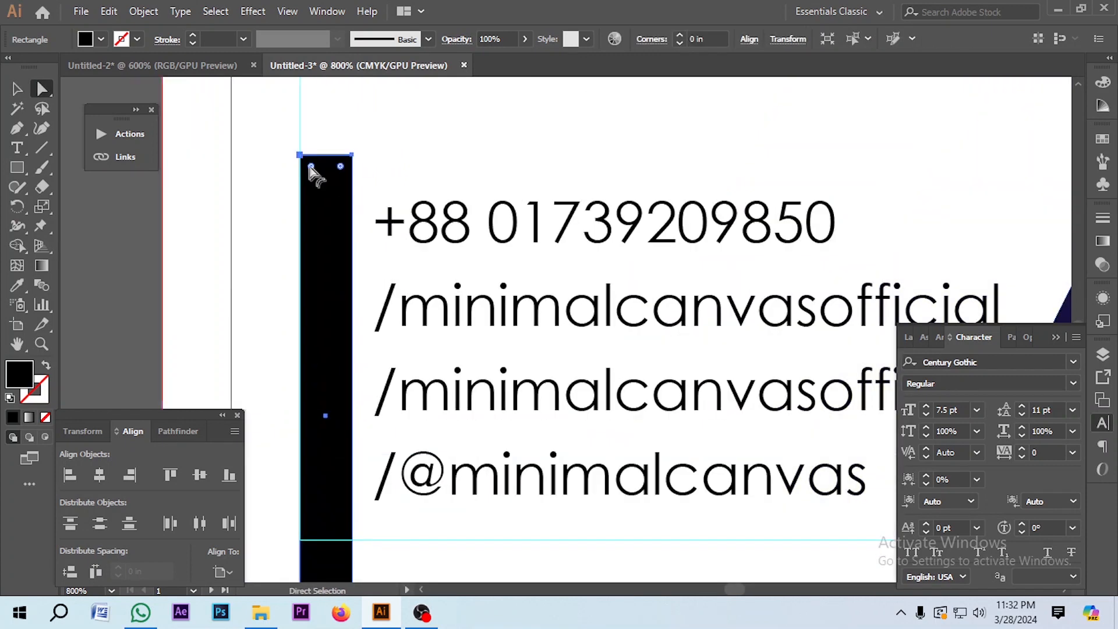
drag(310, 167, 369, 228)
scroll(370, 227, down, 2)
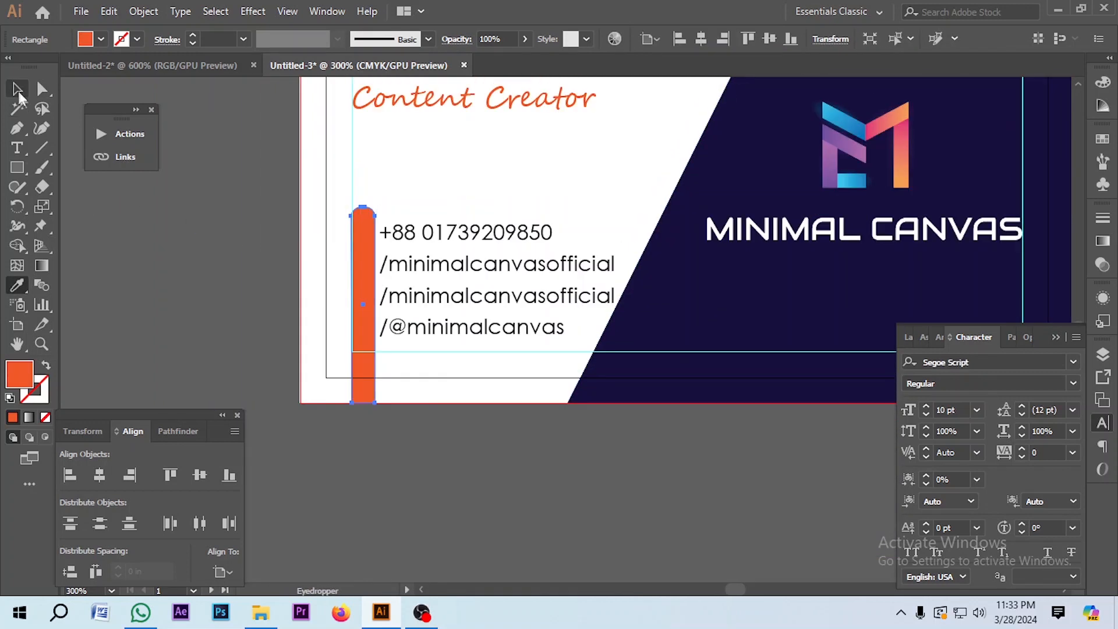
click(17, 88)
scroll(303, 309, up, 2)
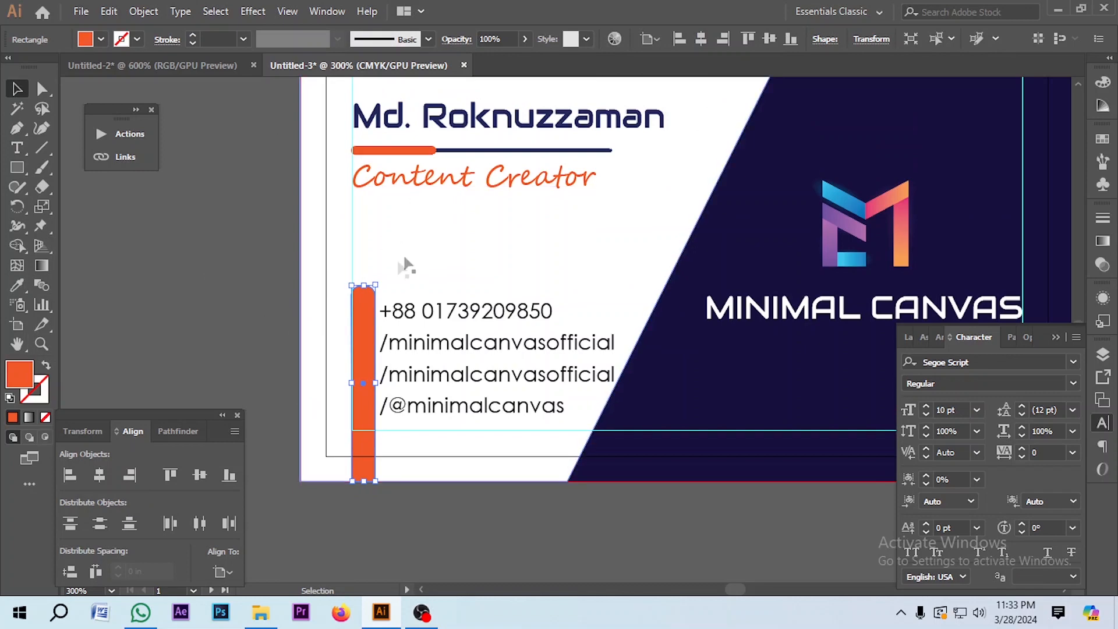
click(248, 299)
scroll(349, 293, down, 2)
scroll(353, 279, up, 2)
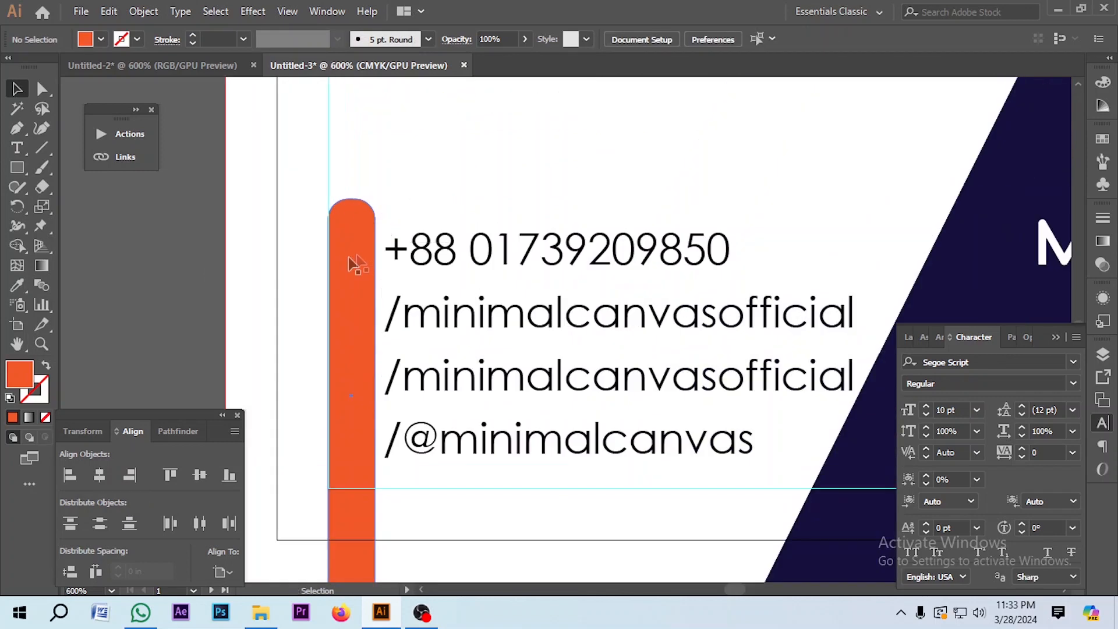
Step: Draw a small 0.1 in circle at the top of the orange bar
key(a)
click(337, 325)
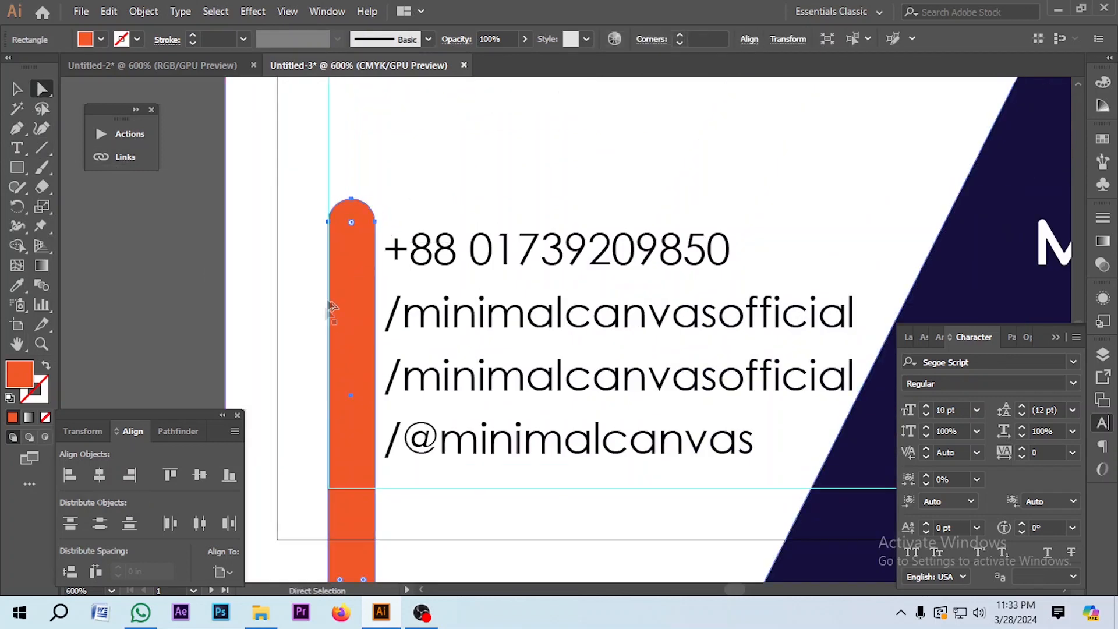
scroll(332, 312, down, 2)
click(325, 520)
key(l)
scroll(544, 205, up, 5)
drag(561, 147, 573, 203)
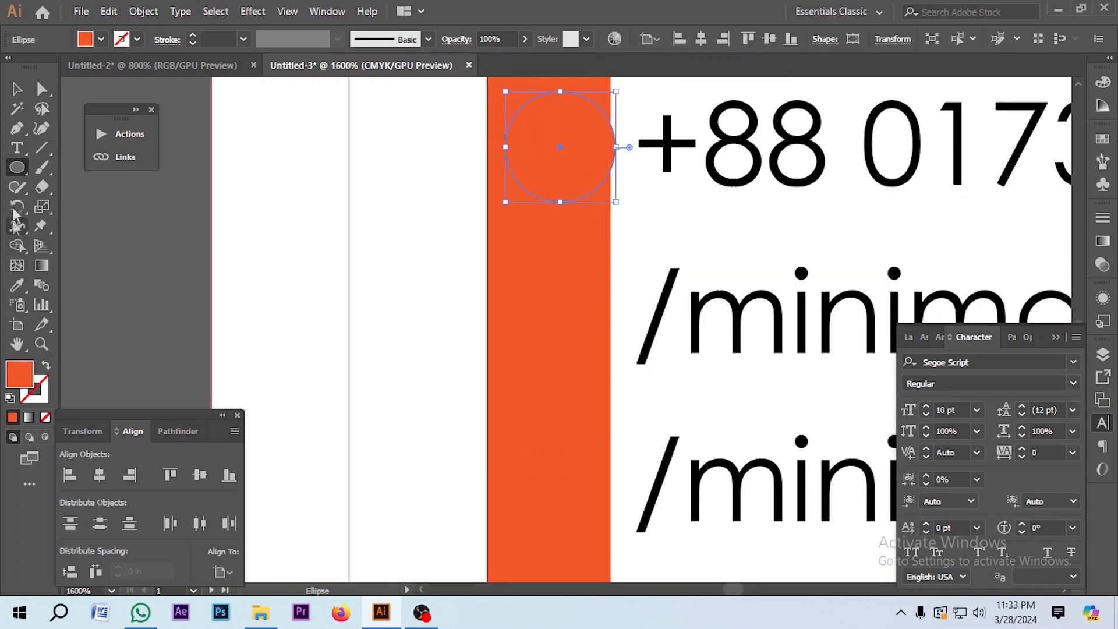
Step: Make the circle white and duplicate it evenly down the bar with Ctrl+D
click(17, 285)
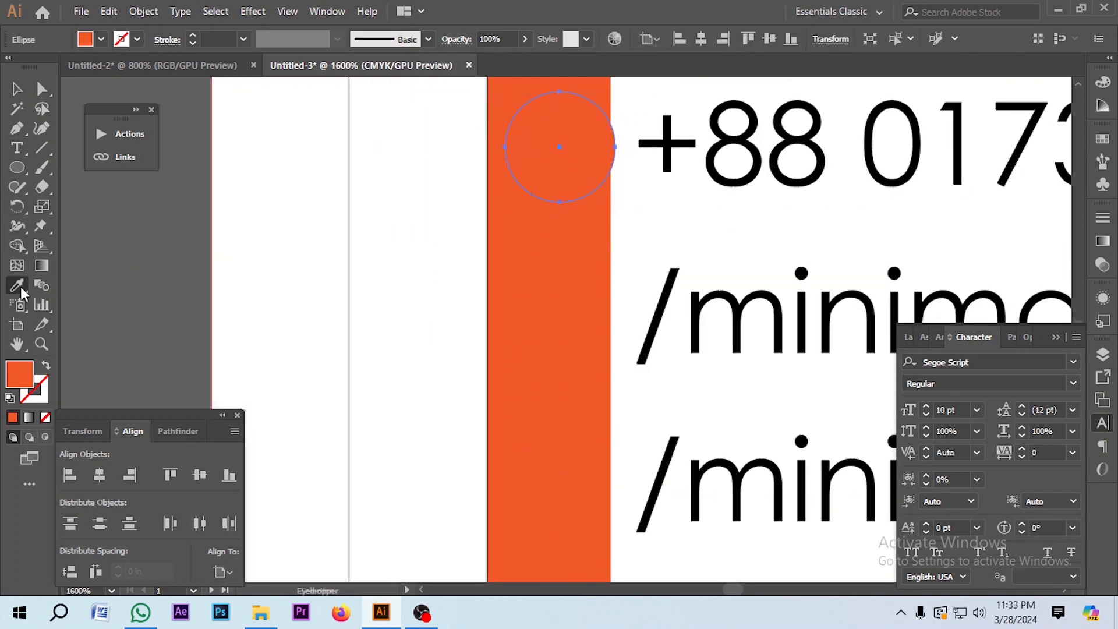
click(374, 217)
click(16, 89)
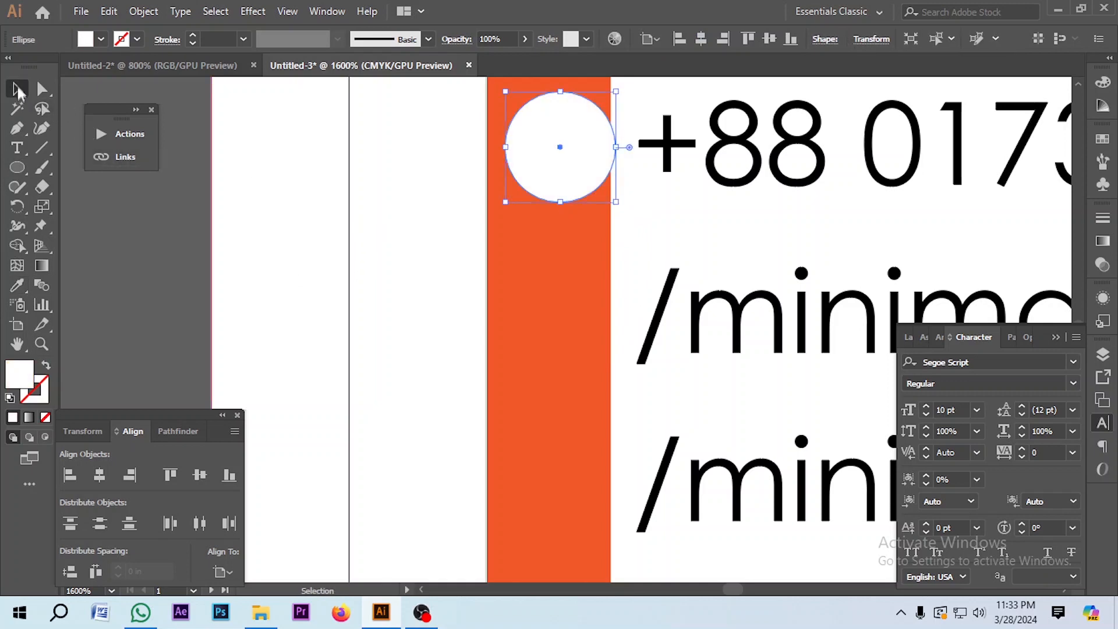
scroll(490, 261, down, 2)
scroll(491, 261, up, 2)
drag(541, 211, 560, 282)
scroll(564, 282, down, 2)
key(ctrl+d)
key(ctrl+d)
click(589, 360)
scroll(556, 338, down, 3)
scroll(538, 264, up, 2)
Step: Place the phone icon on the top circle and the social icons, starting with Facebook, on the next circles
drag(292, 303, 564, 236)
scroll(557, 236, down, 3)
drag(395, 262, 467, 380)
key(ctrl+shift+bracketright)
click(513, 289)
scroll(569, 251, up, 3)
drag(249, 349, 521, 295)
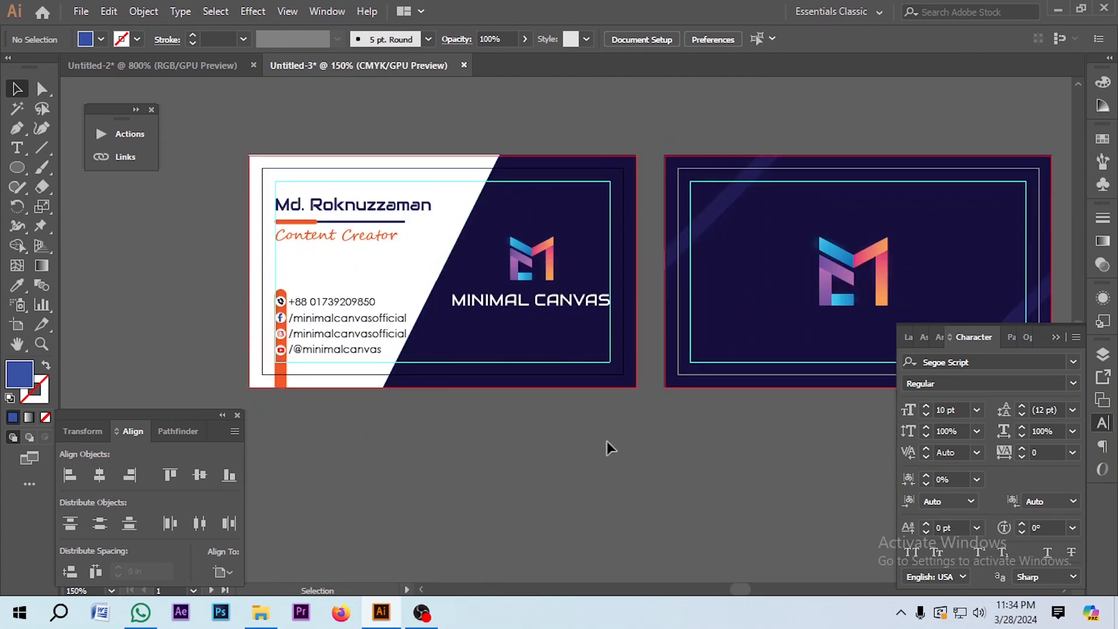
Step: Hide guides and bleed outlines, fit both card sides in view, and collapse the Character panel
key(ctrl+;)
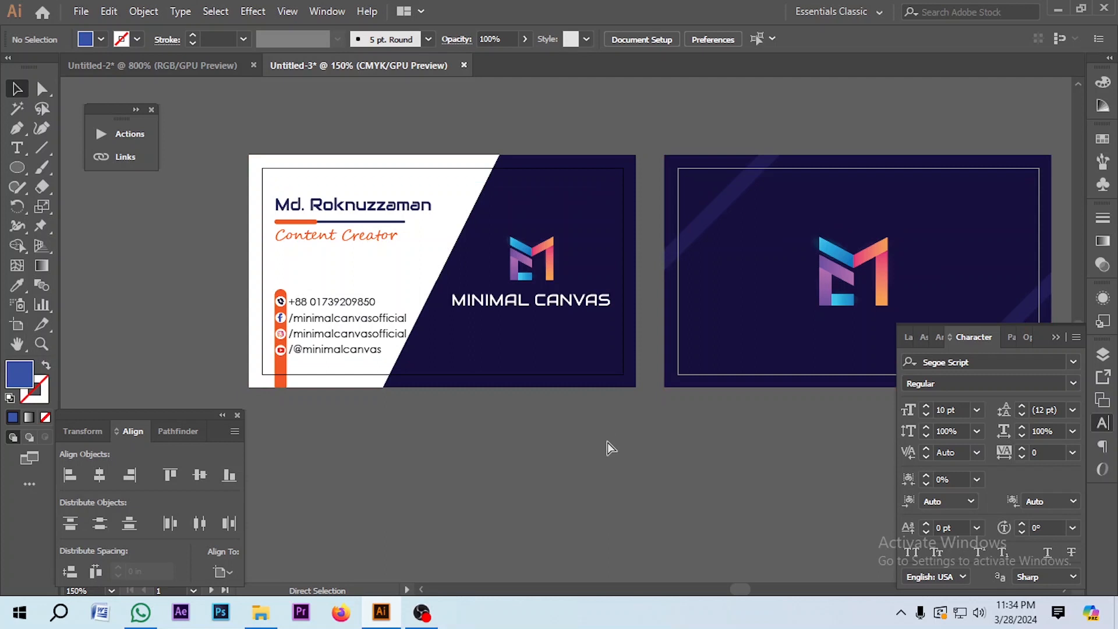
key(ctrl+1)
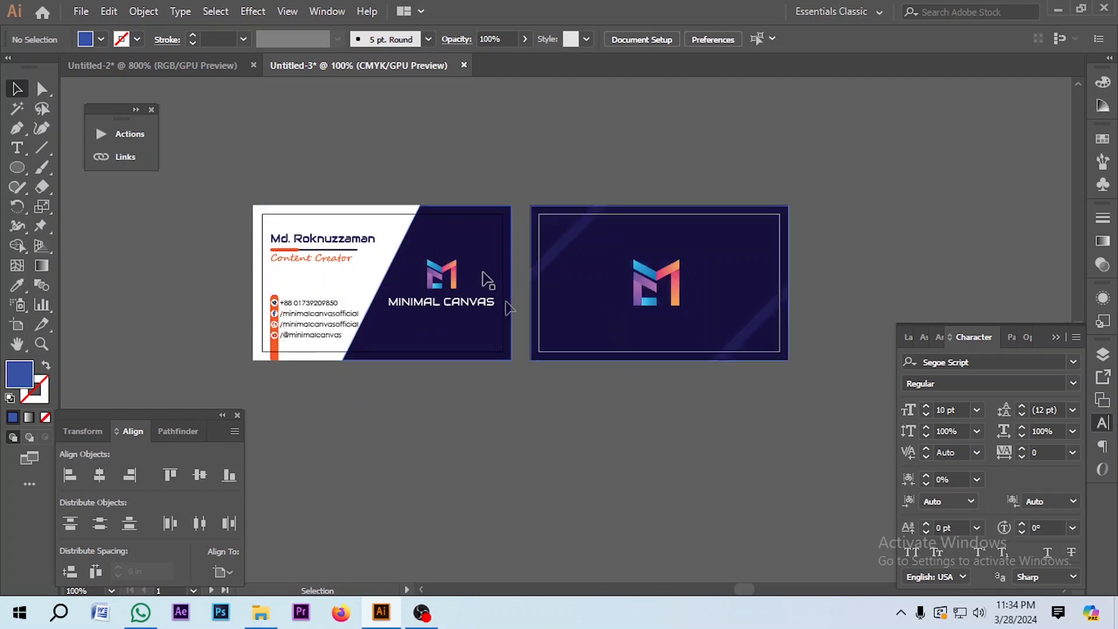
scroll(512, 279, down, 1)
scroll(514, 247, up, 1)
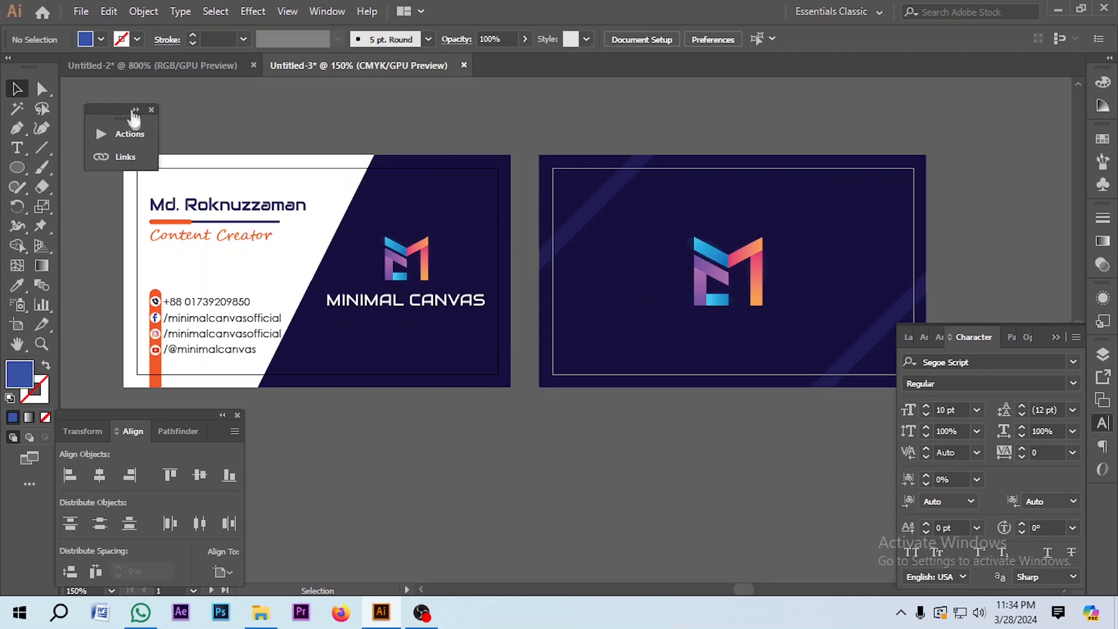
scroll(711, 251, down, 1)
scroll(478, 239, up, 1)
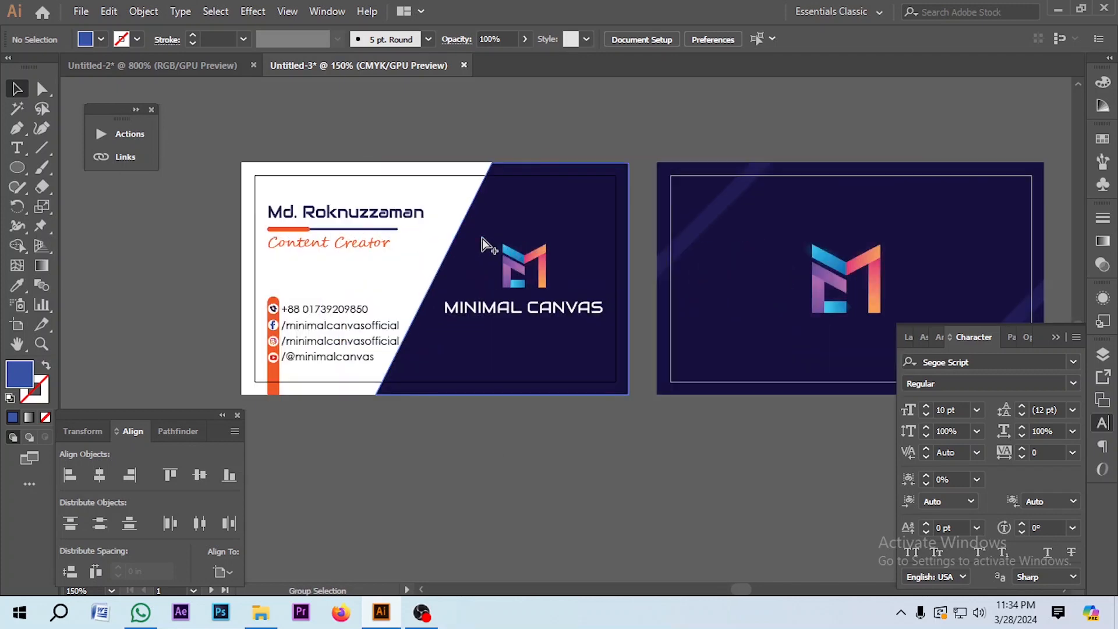
scroll(552, 244, down, 1)
click(1055, 337)
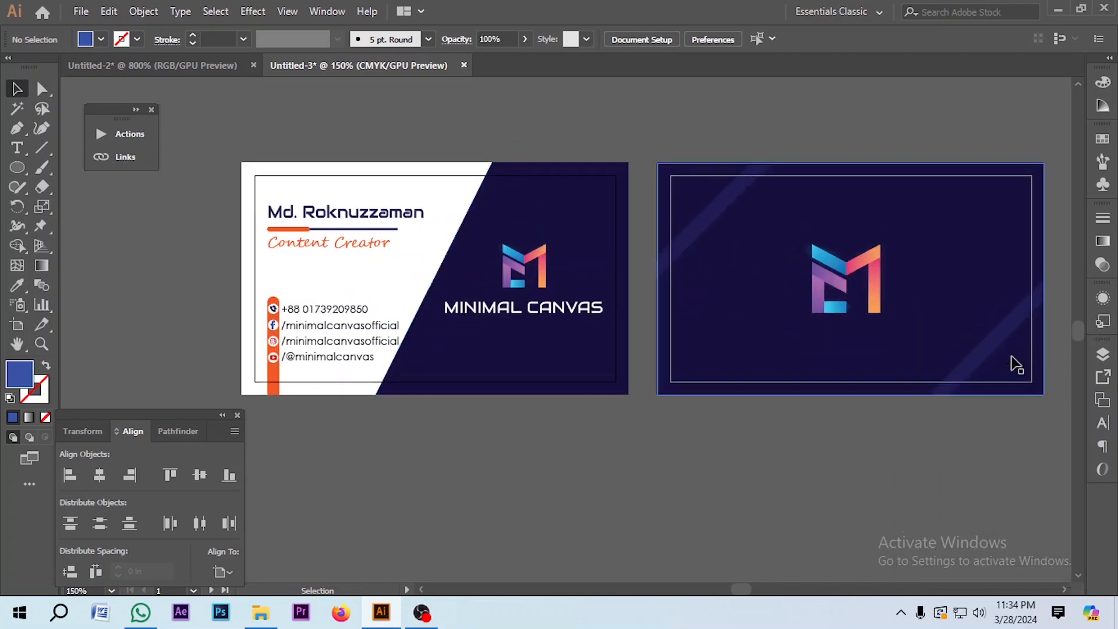
Step: Save As 'Business Card-2' in the Vedio-12 folder with default Illustrator options
click(81, 11)
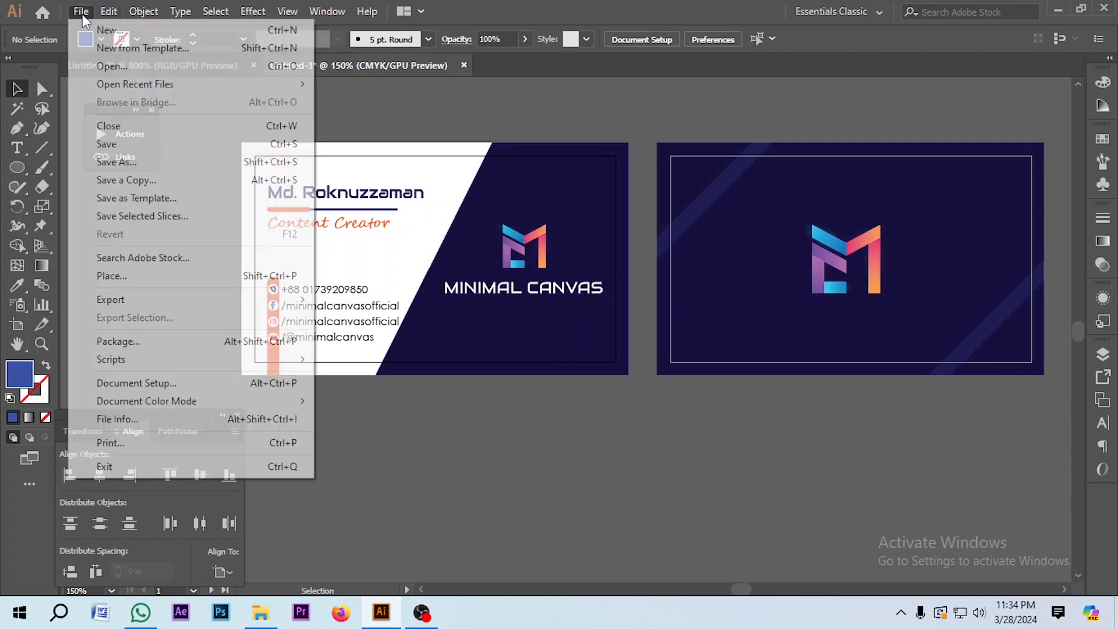
click(114, 144)
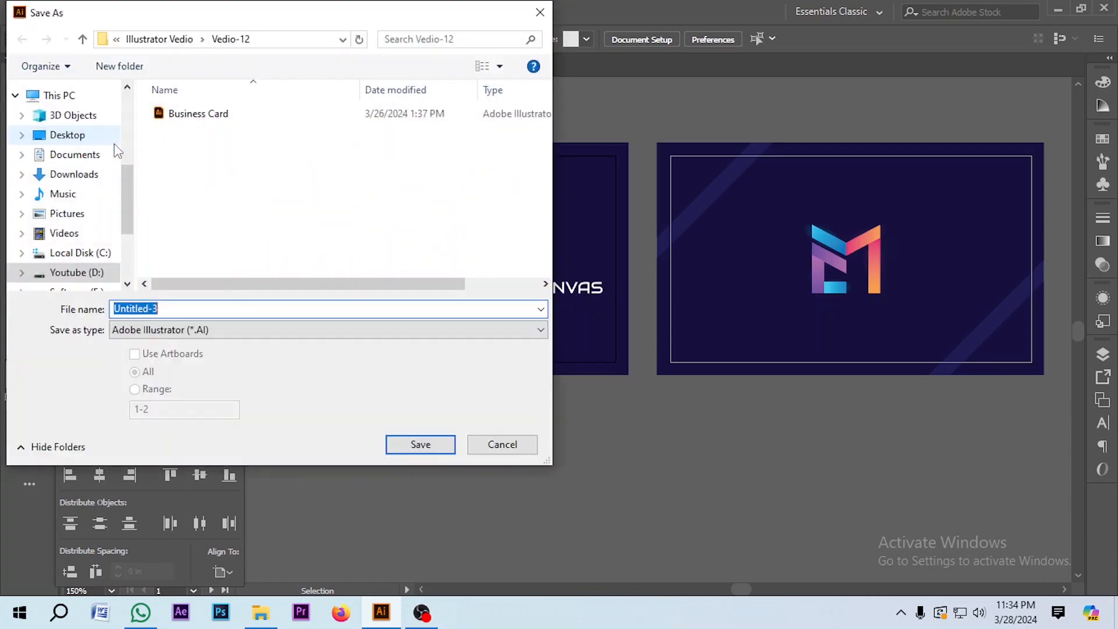
click(189, 113)
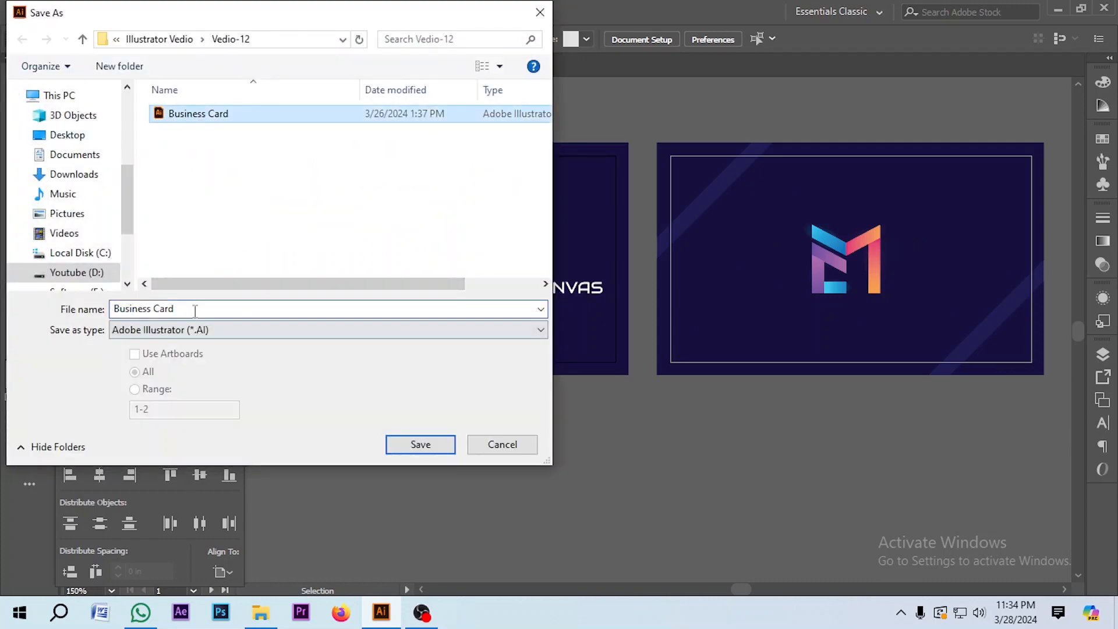
click(203, 304)
text(-2)
key(Return)
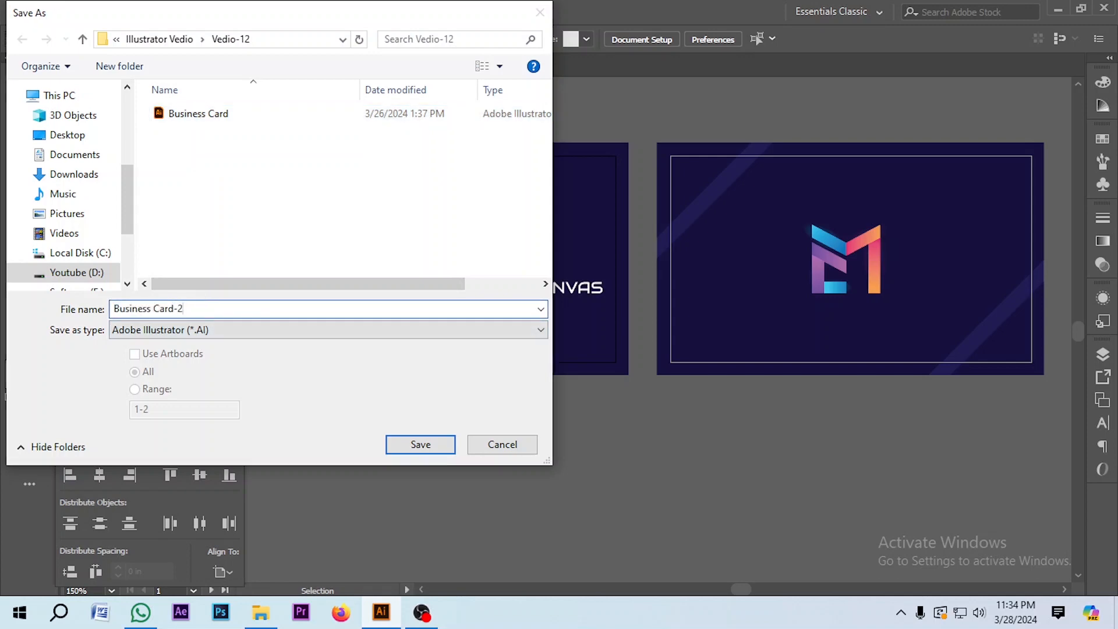
key(Return)
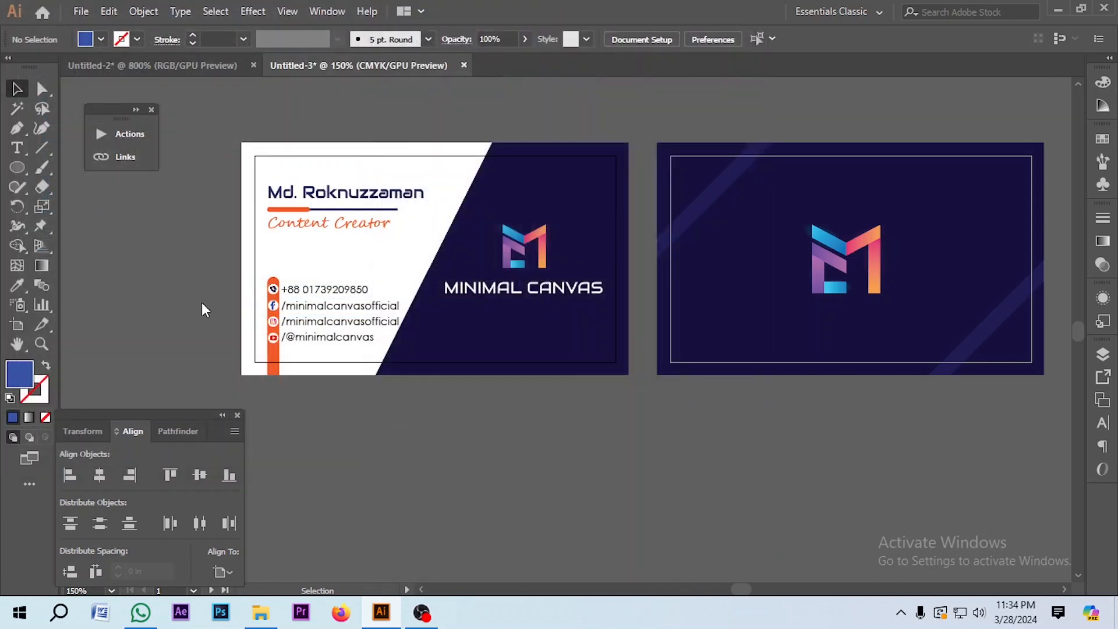